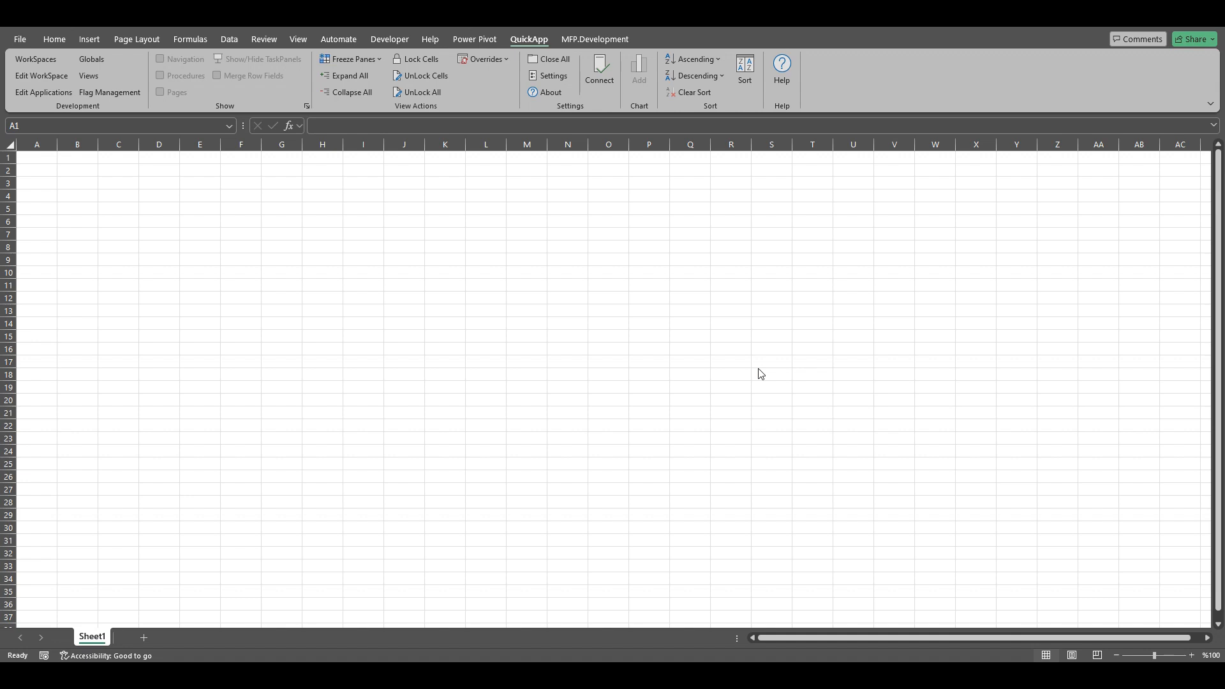
- Open the Sales Budget workspace and load it for TR Retail, season 22SS, brand Polar Wear
left_click(587, 39)
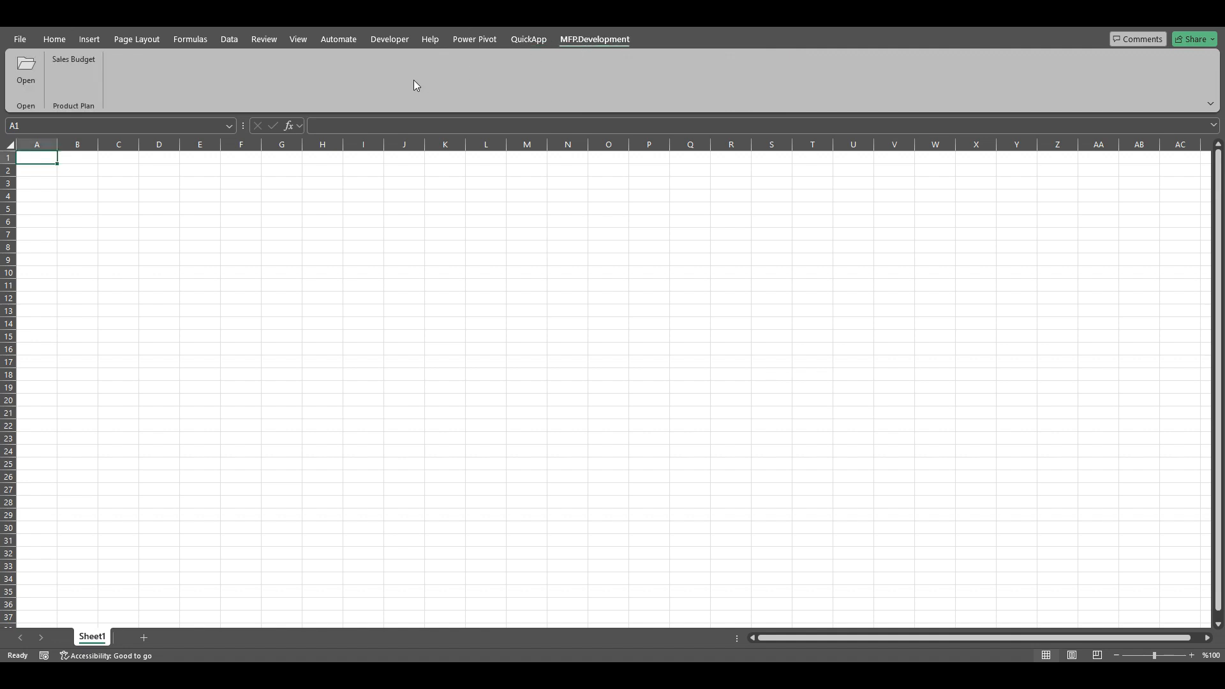
left_click(72, 60)
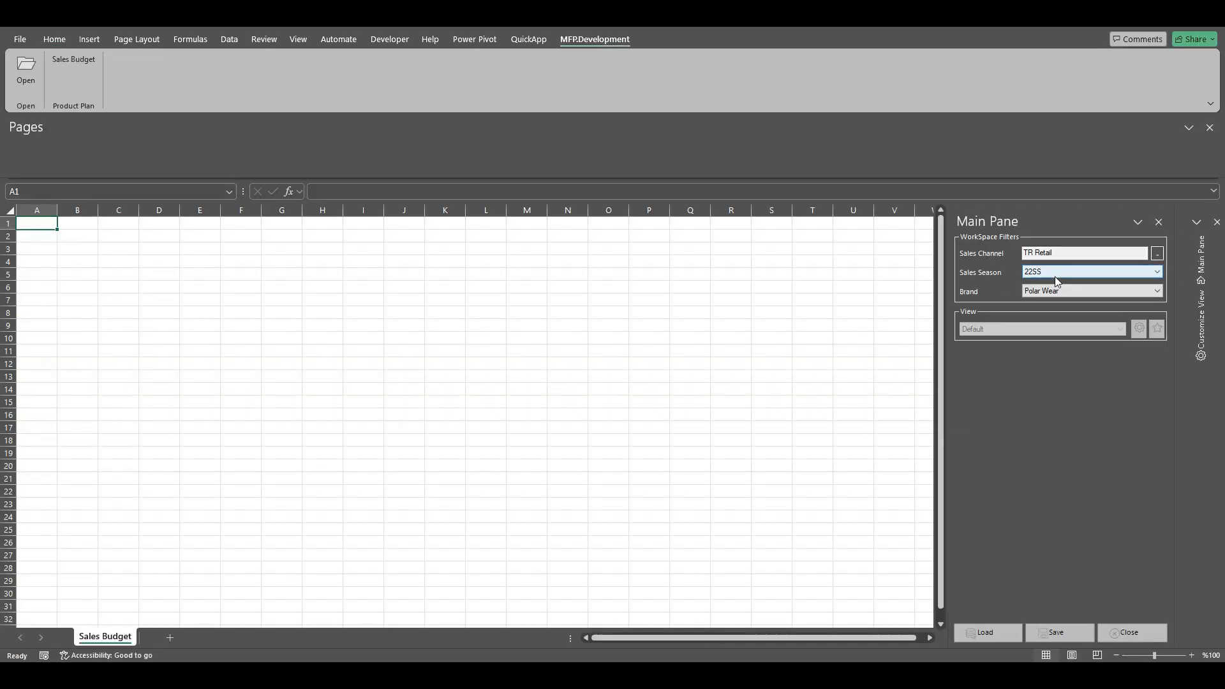
left_click(985, 632)
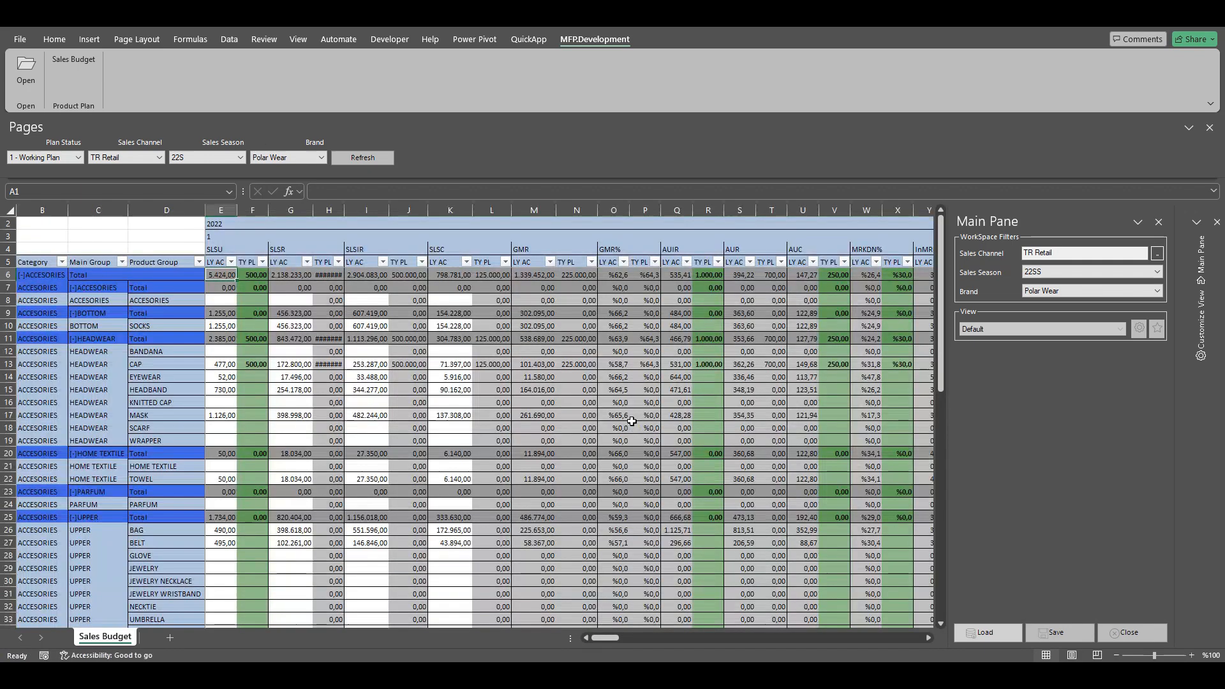
- Customize the Default view by moving the Category field from the rows to the page filters and apply it
left_click(1202, 322)
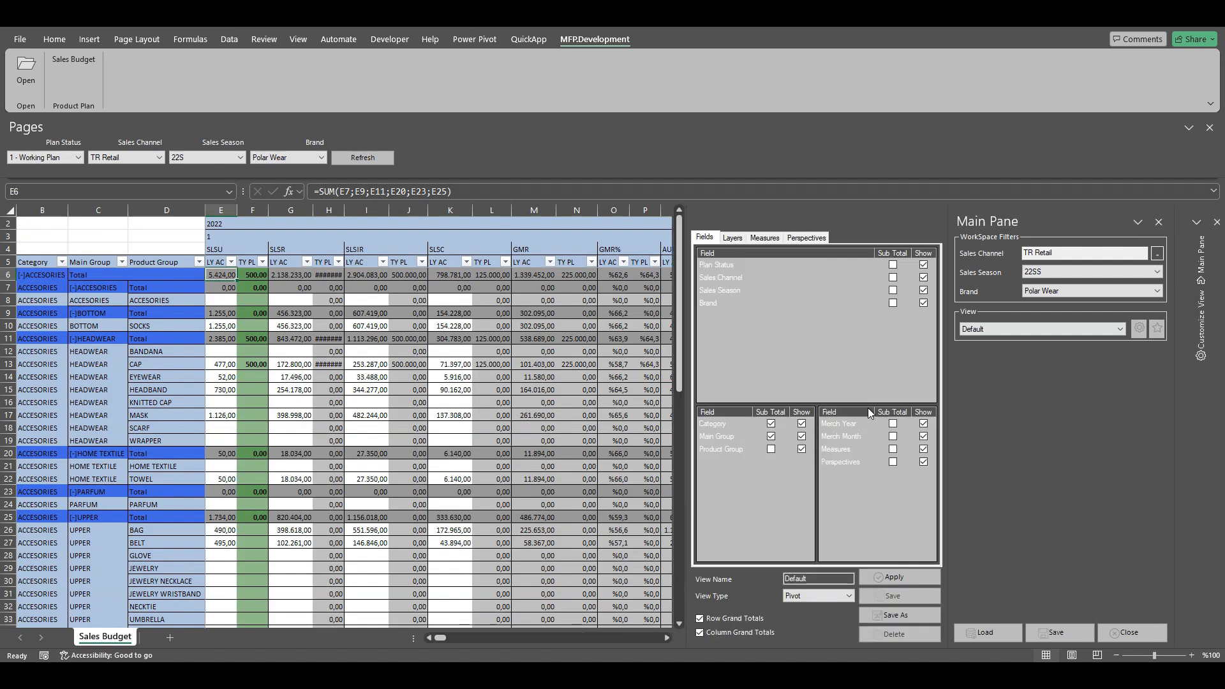
left_click_drag(745, 386, 752, 335)
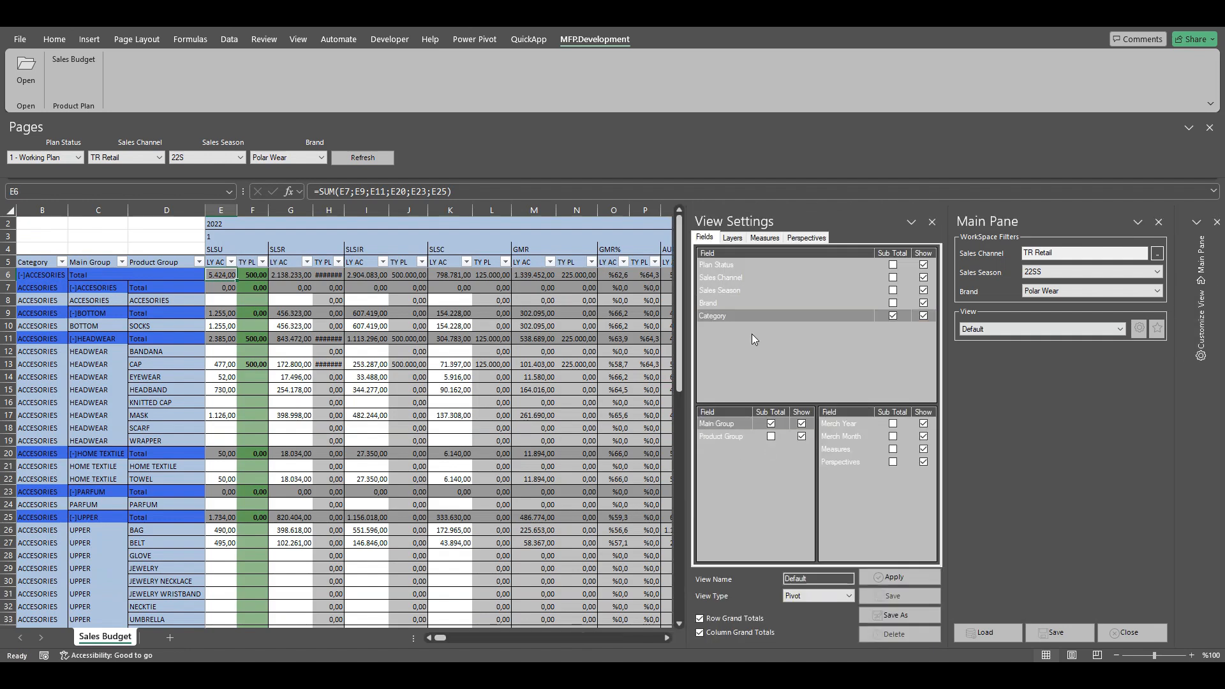
left_click(896, 576)
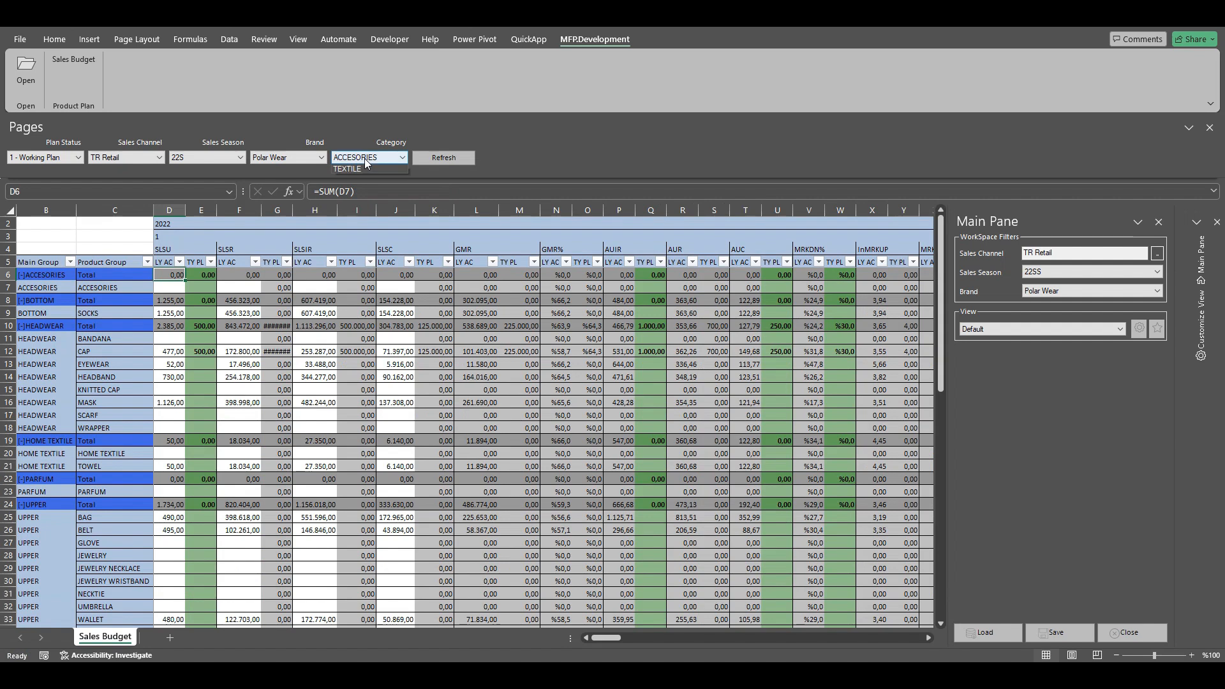
- Set the Category page filter to TEXTILE and refresh the budget sheet
left_click(365, 158)
left_click(362, 185)
left_click(446, 157)
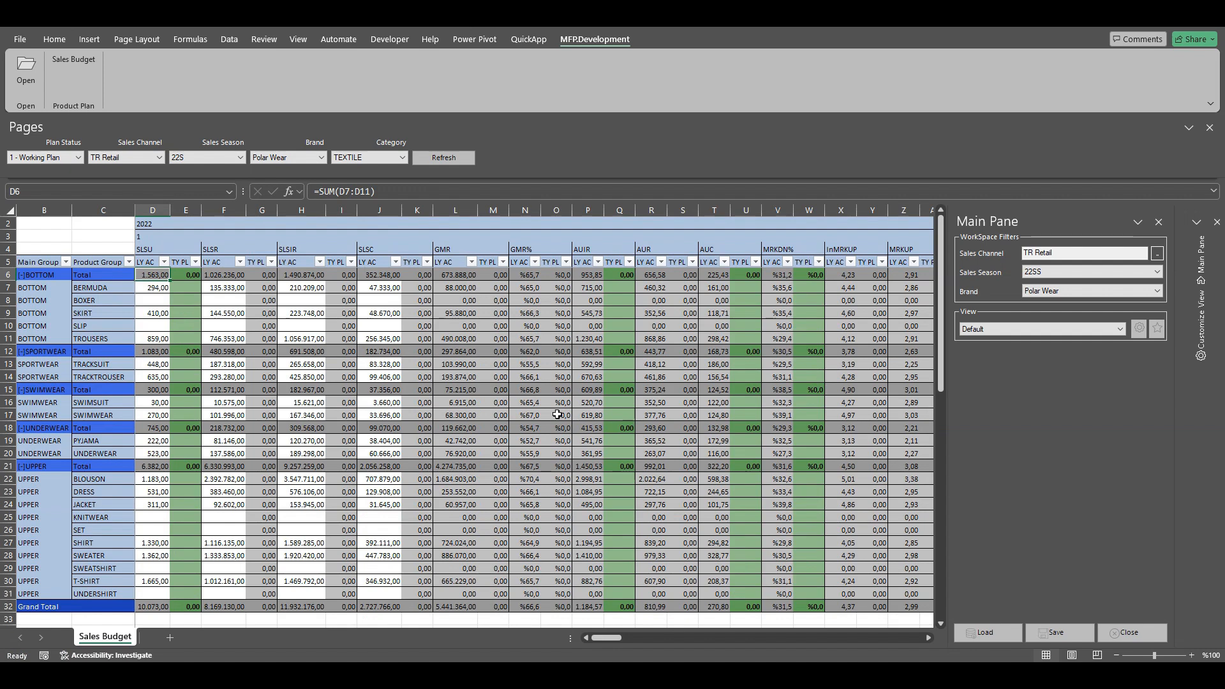
- Set the Grand Total SLSU TY PL in E32 to its LY AC value multiplied by 1,1
left_click(185, 605)
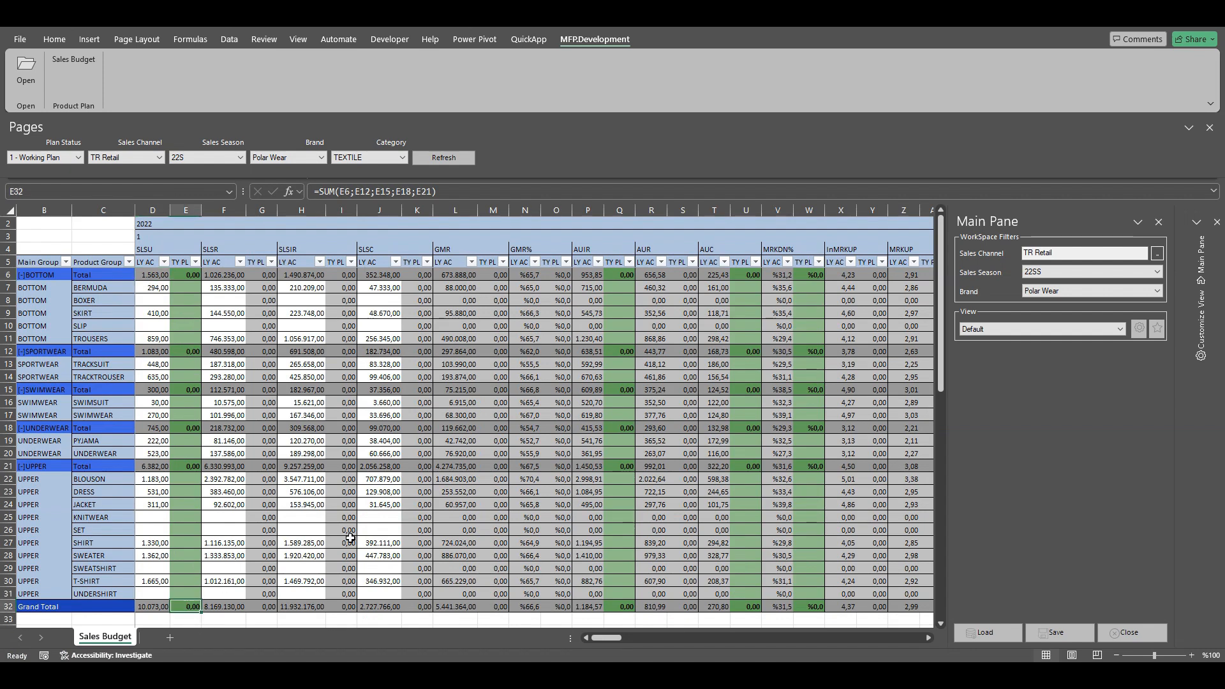
type("=")
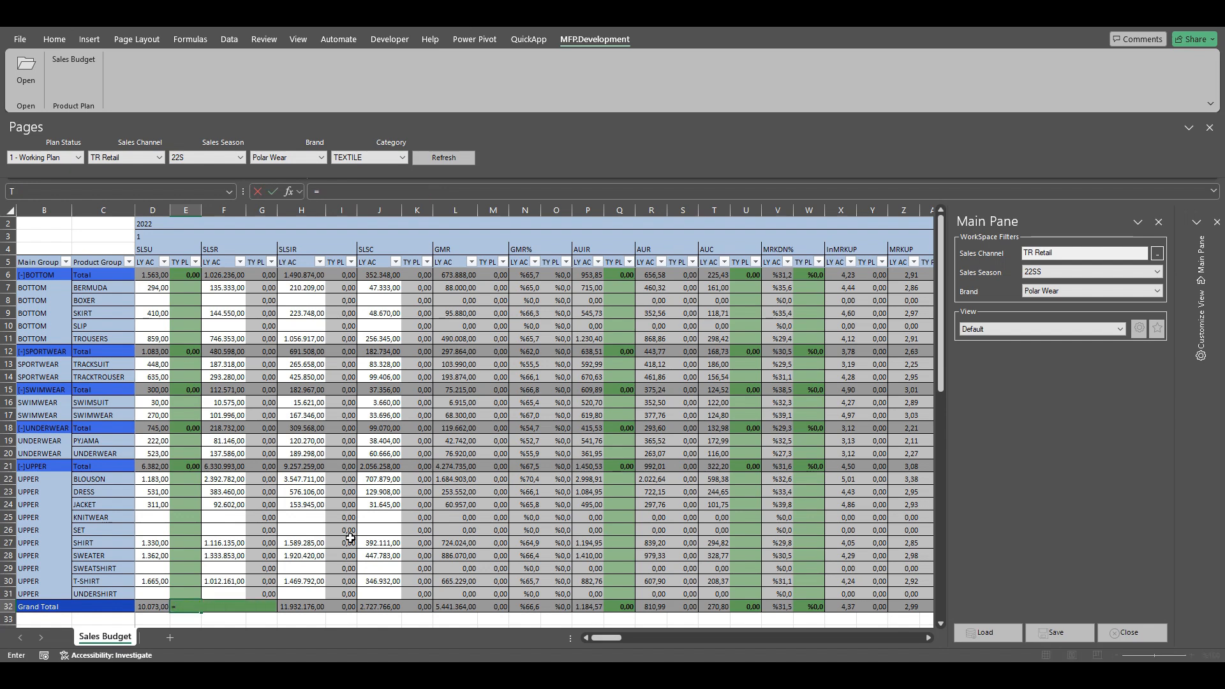
key("Left")
type("*")
key("Return")
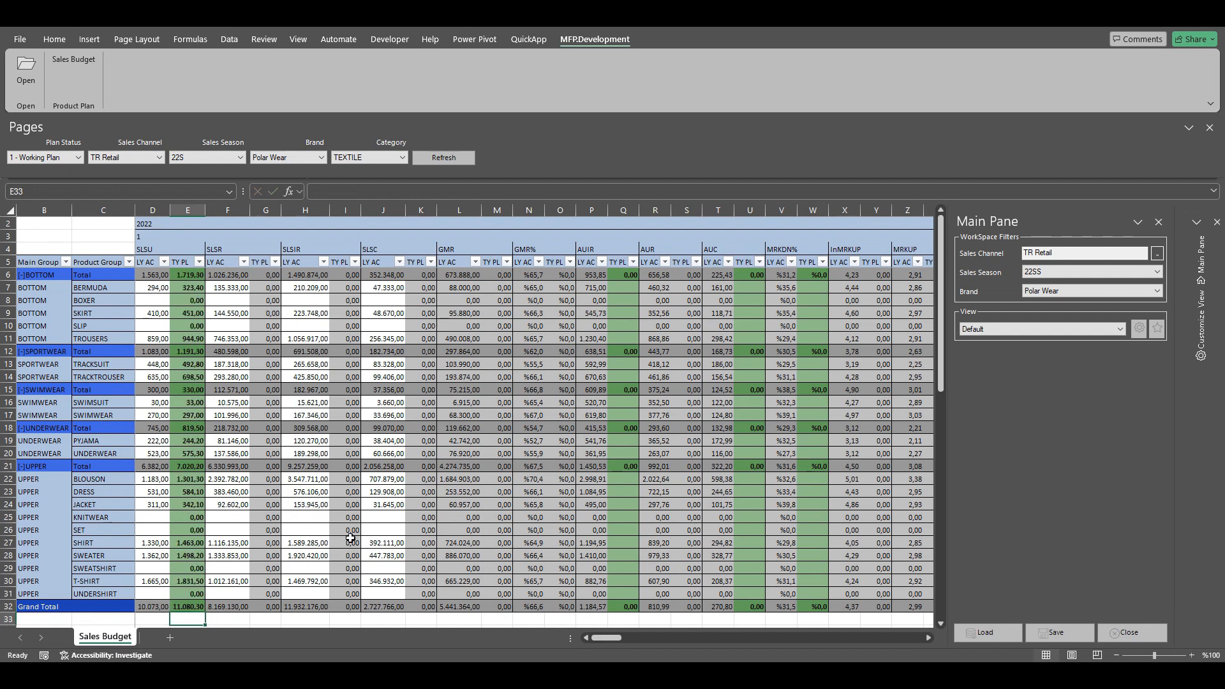
left_click(622, 605)
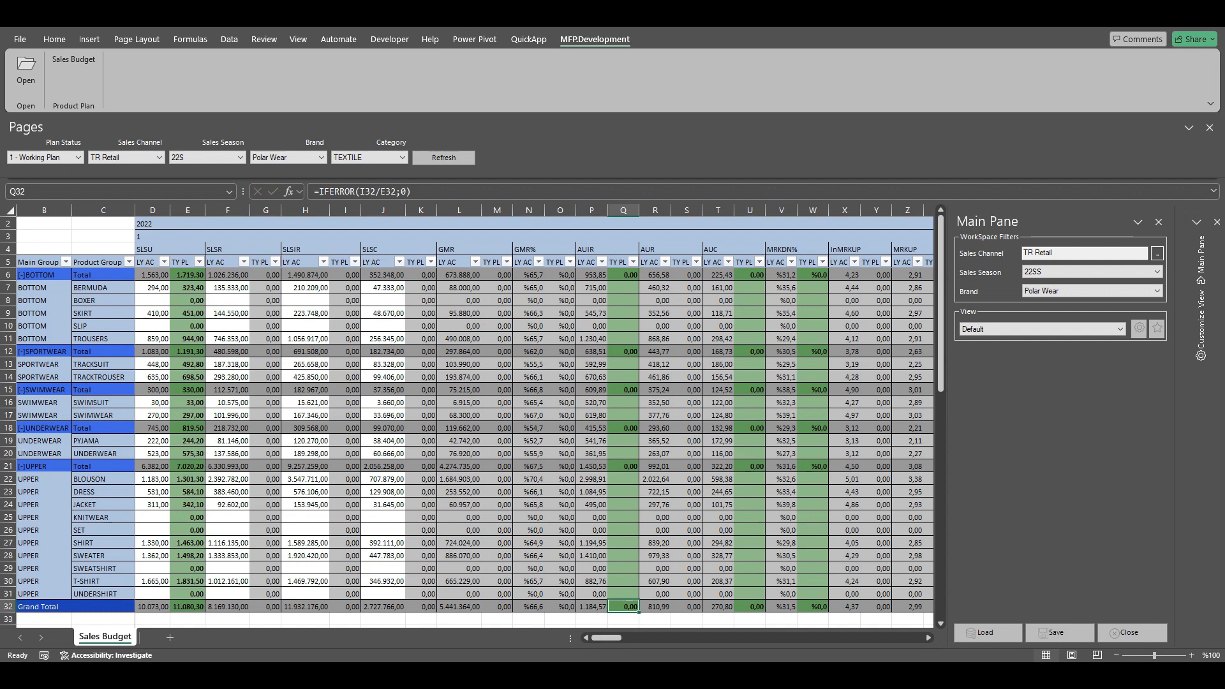
type("+")
key("Left")
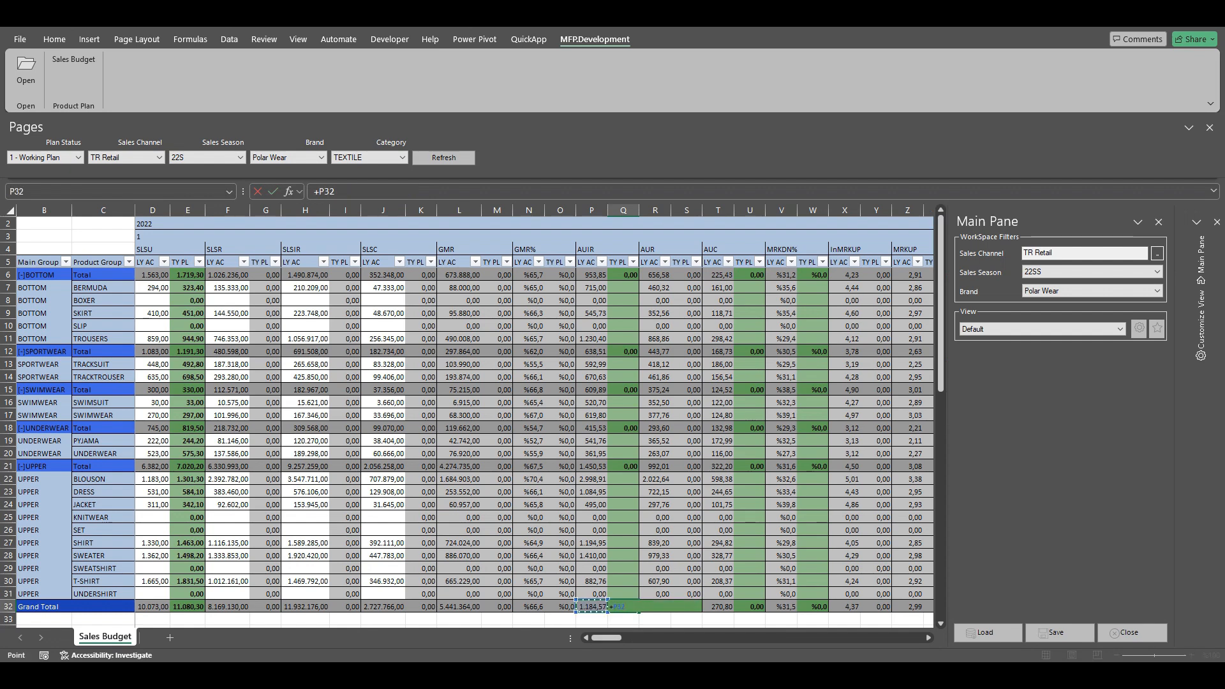
type("=1,25")
key("Return")
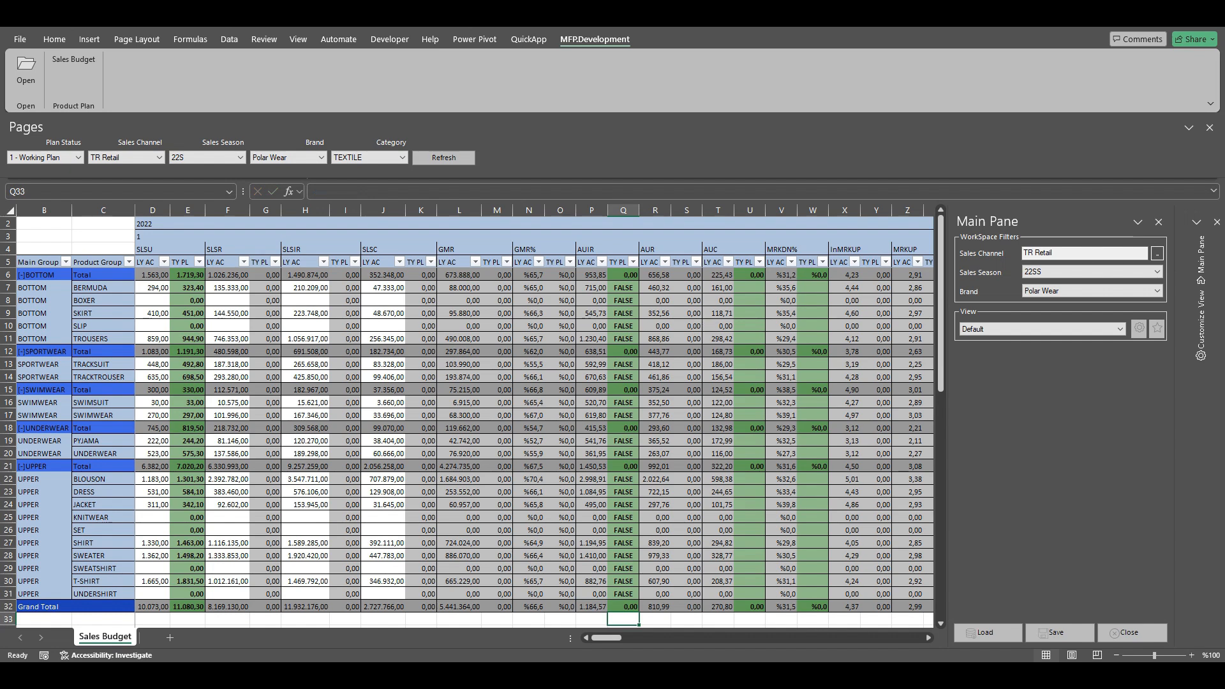
key("ctrl+z")
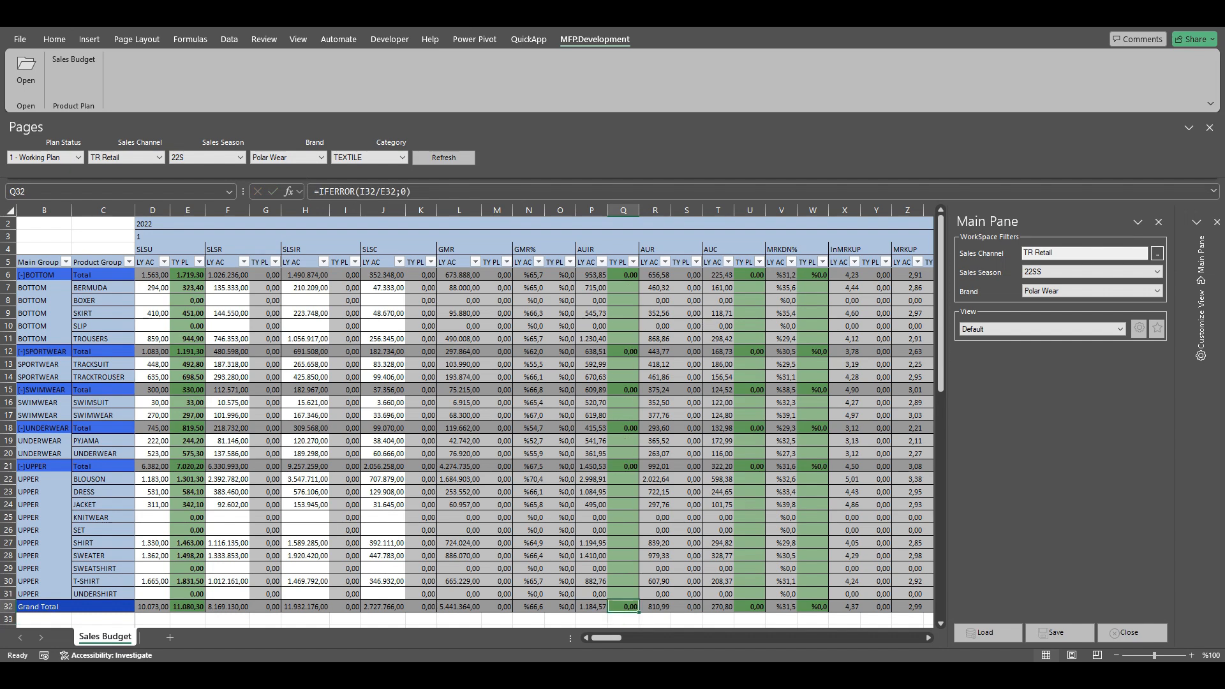
- Set the Grand Total AUIR TY PL in Q32 to the formula =P32*1,25
type("=")
key("Left")
type("*1,")
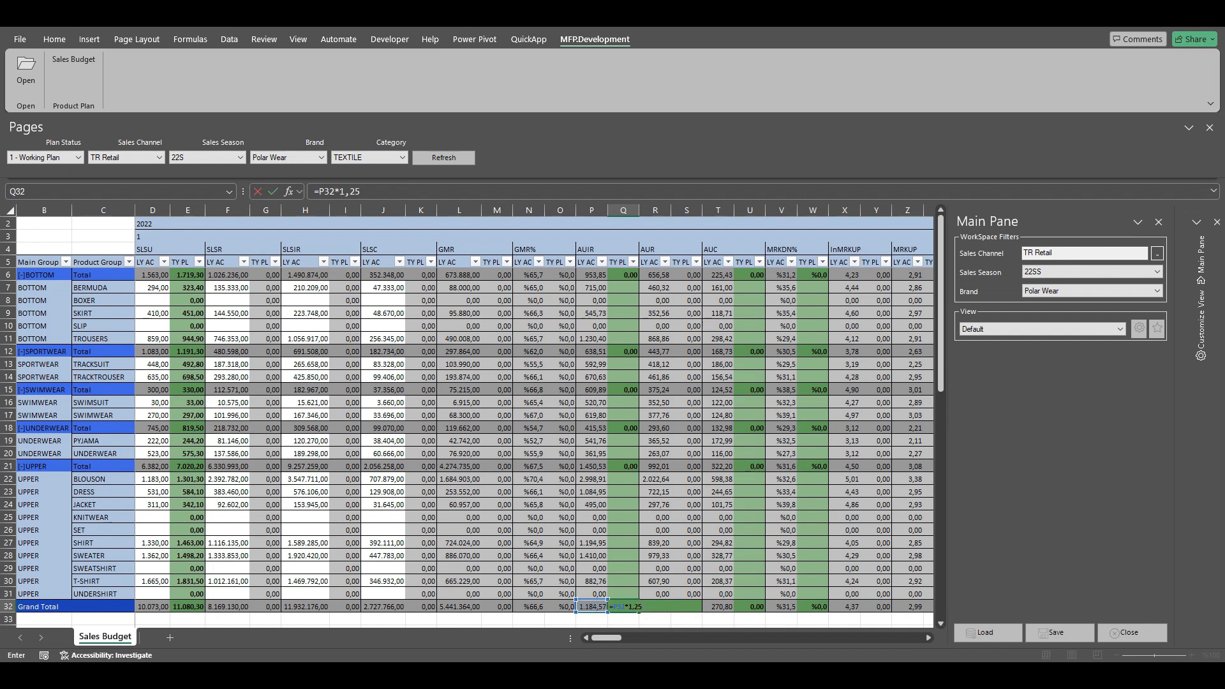
key("Return")
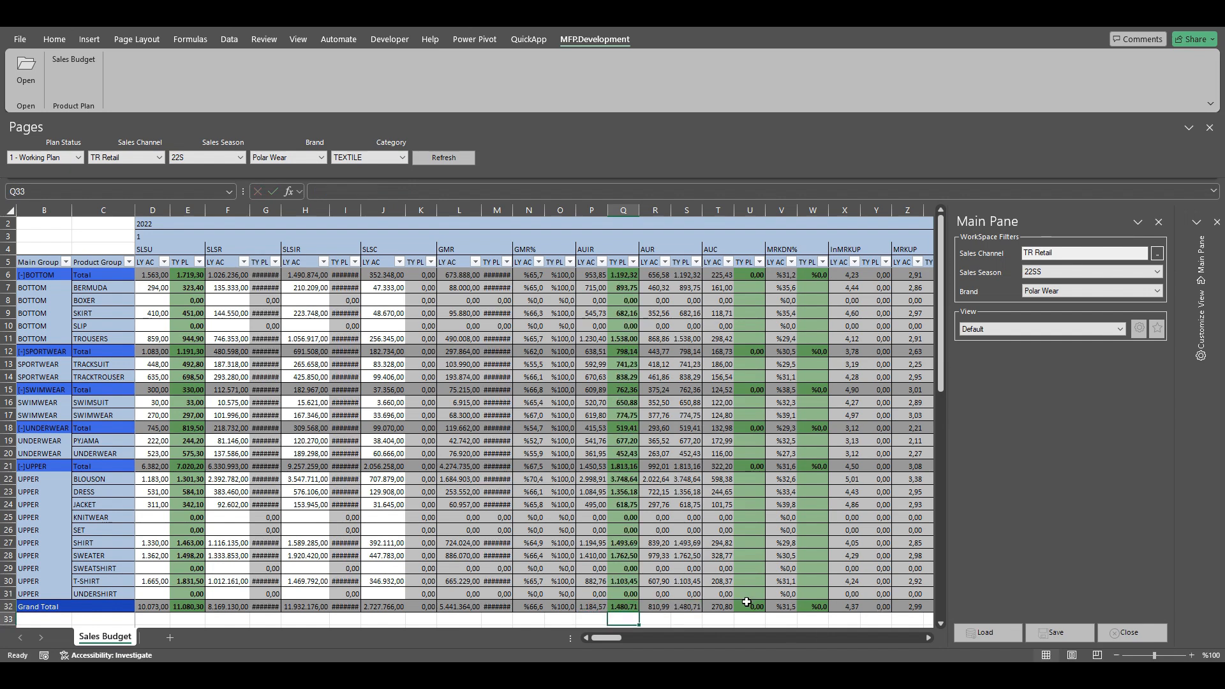
- Set the Grand Total AUC TY PL in U32 to the formula =T32*1,2
left_click(747, 605)
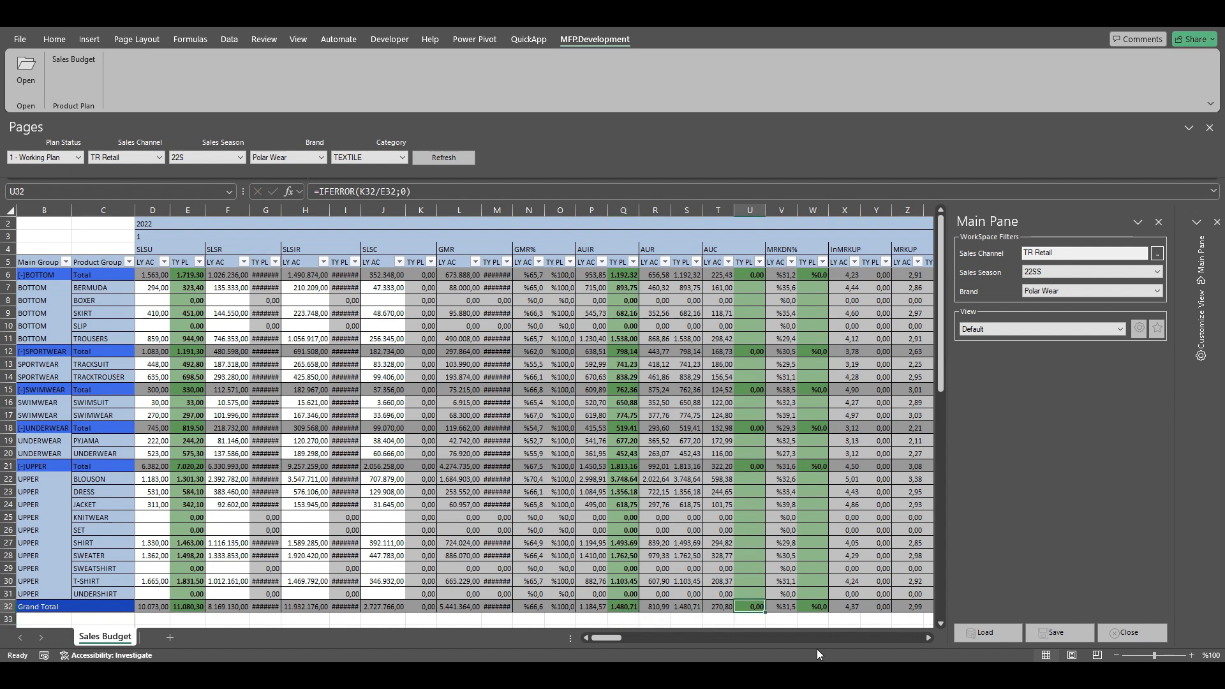
type("=")
key("Left")
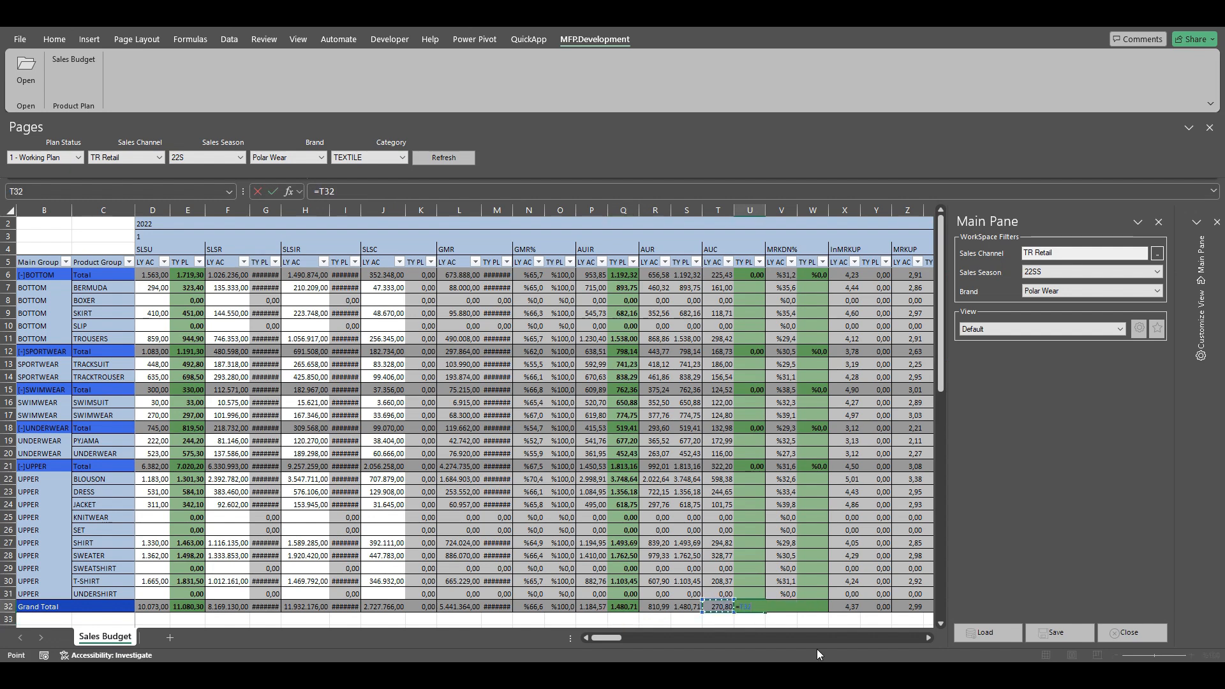
type("*1,2")
key("Return")
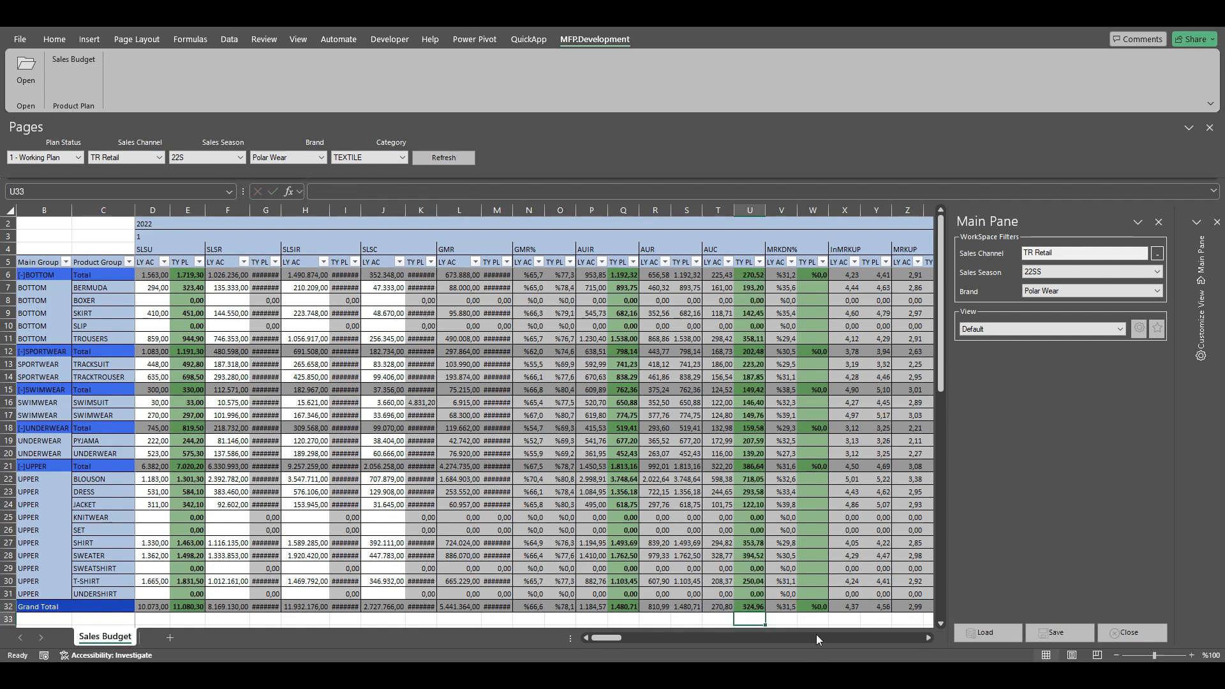
- Try to set the Grand Total MRKDN% TY PL in W32 from its LY AC value
left_click(814, 606)
type("=")
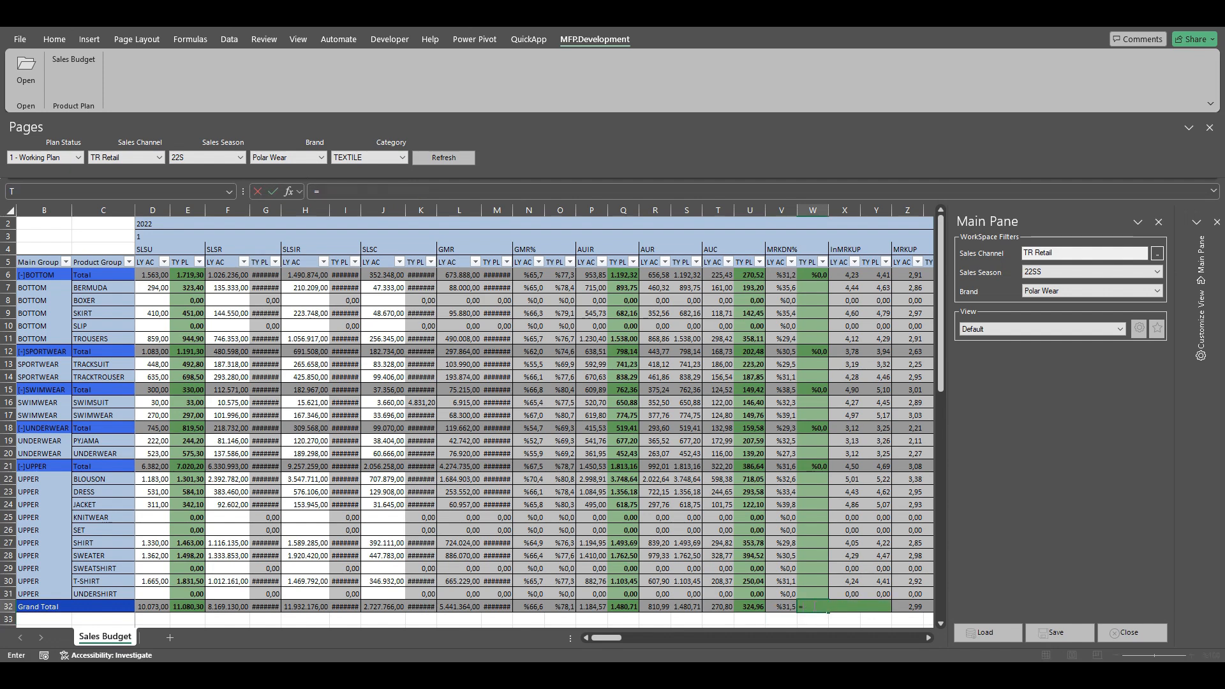
key("Left")
key("Return")
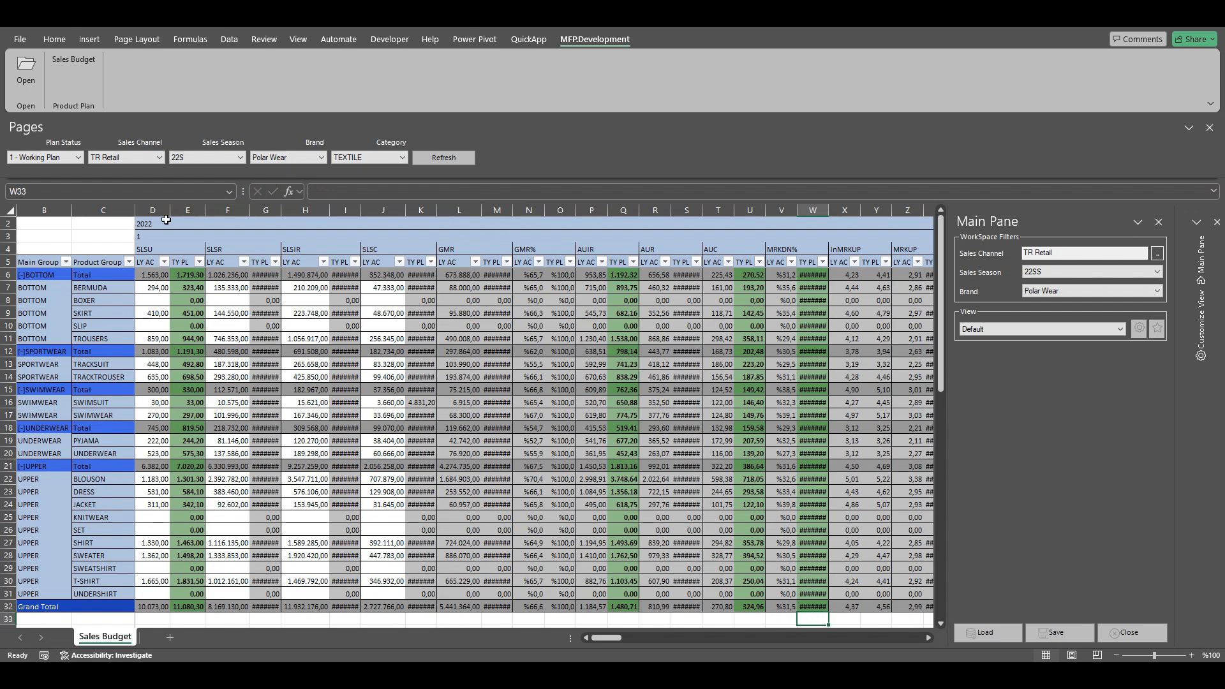
- Auto-fit the widths of columns D to W so that the planned figures fit
left_click_drag(153, 210, 817, 210)
left_click_drag(827, 214, 828, 214)
double_click(827, 214)
left_click(276, 258)
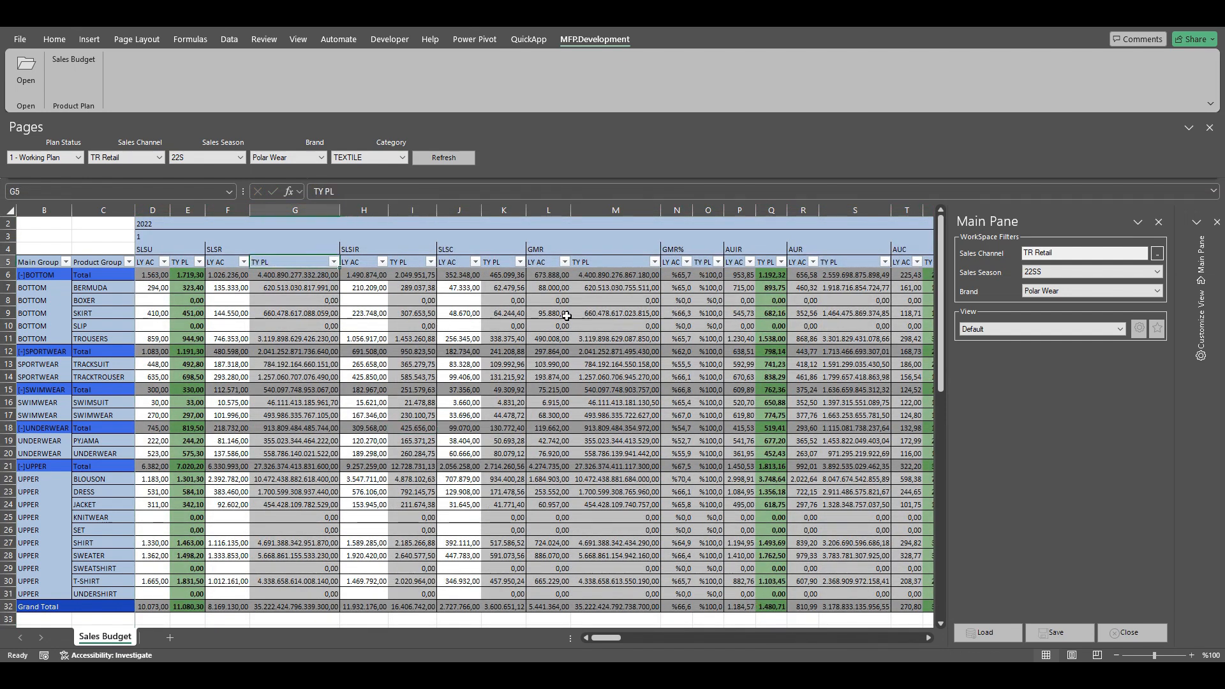
- Re-enter the Grand Total MRKDN% TY PL in W32 so that it equals its LY AC value
left_click_drag(928, 635, 926, 635)
left_click(751, 607)
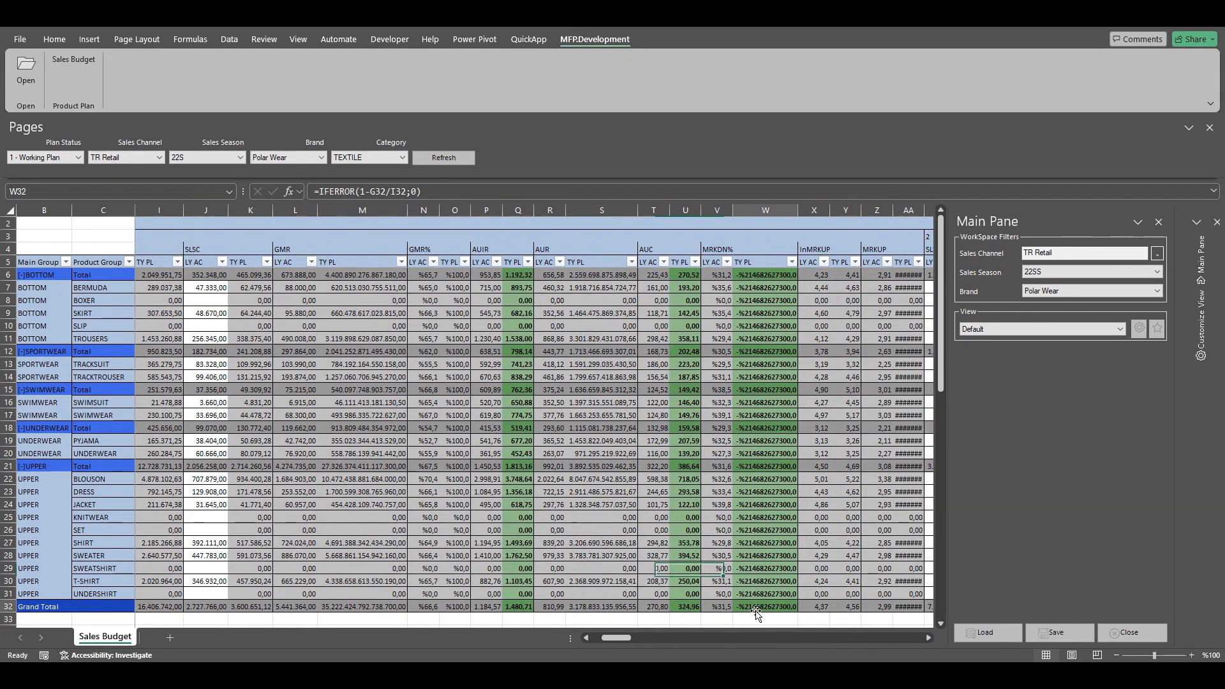
type("+")
key("Return")
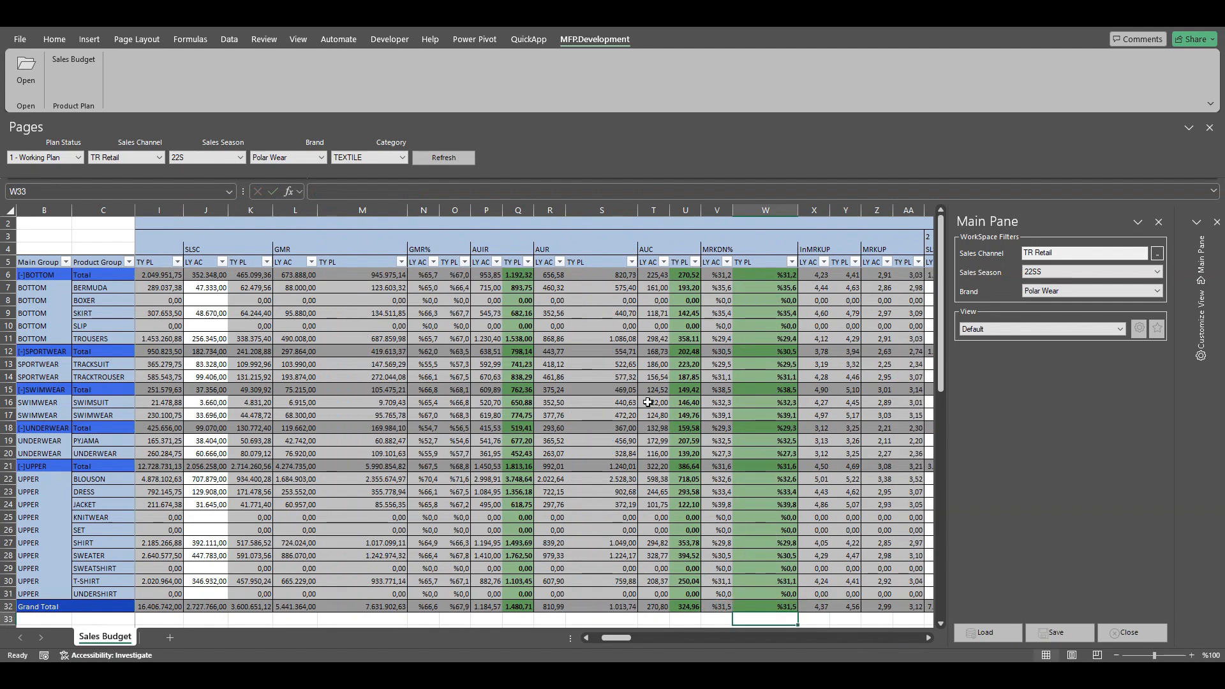
- Auto-fit columns D to W again to match the recalculated figures
left_click_drag(771, 212, 173, 212)
double_click(173, 211)
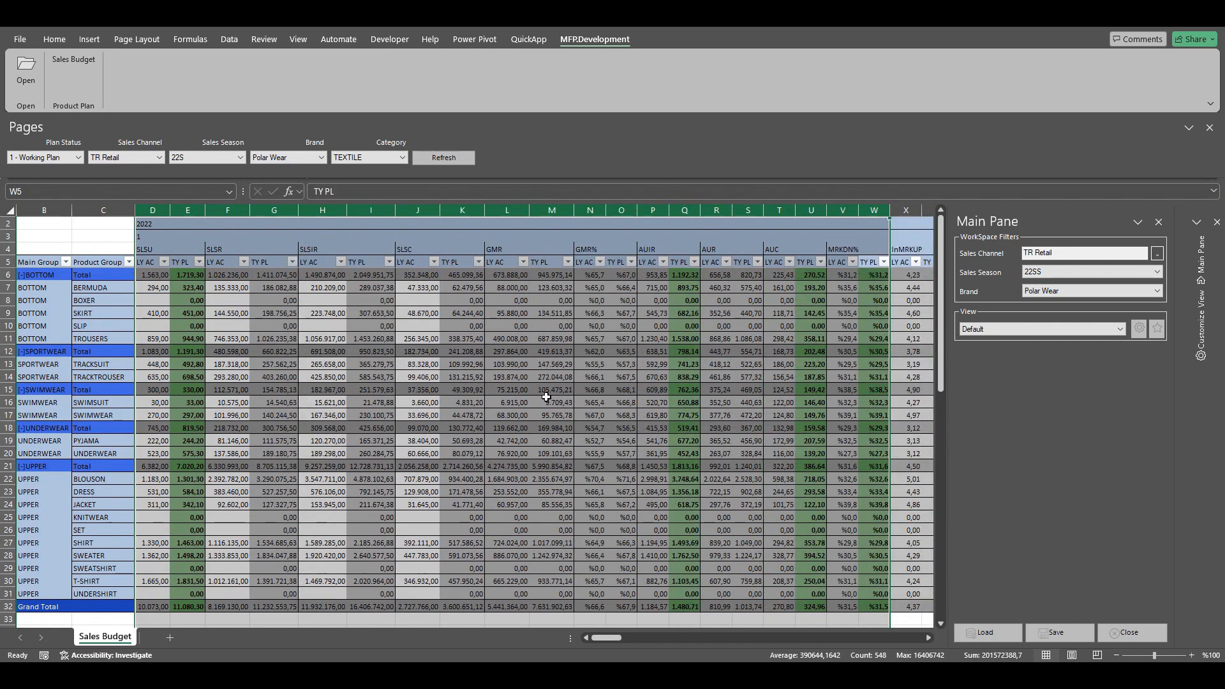
left_click(537, 390)
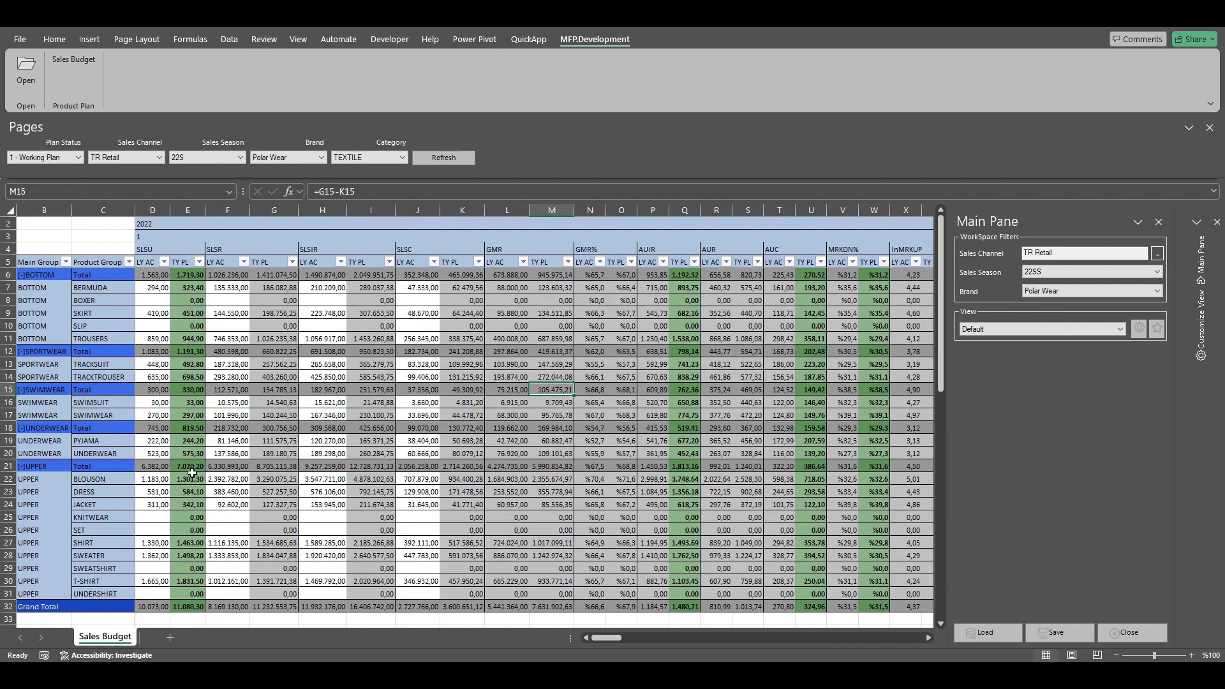
- Set the Grand Total SLSU TY PL in E32 to 15.000 and check its distribution to the UPPER rows
left_click(189, 467)
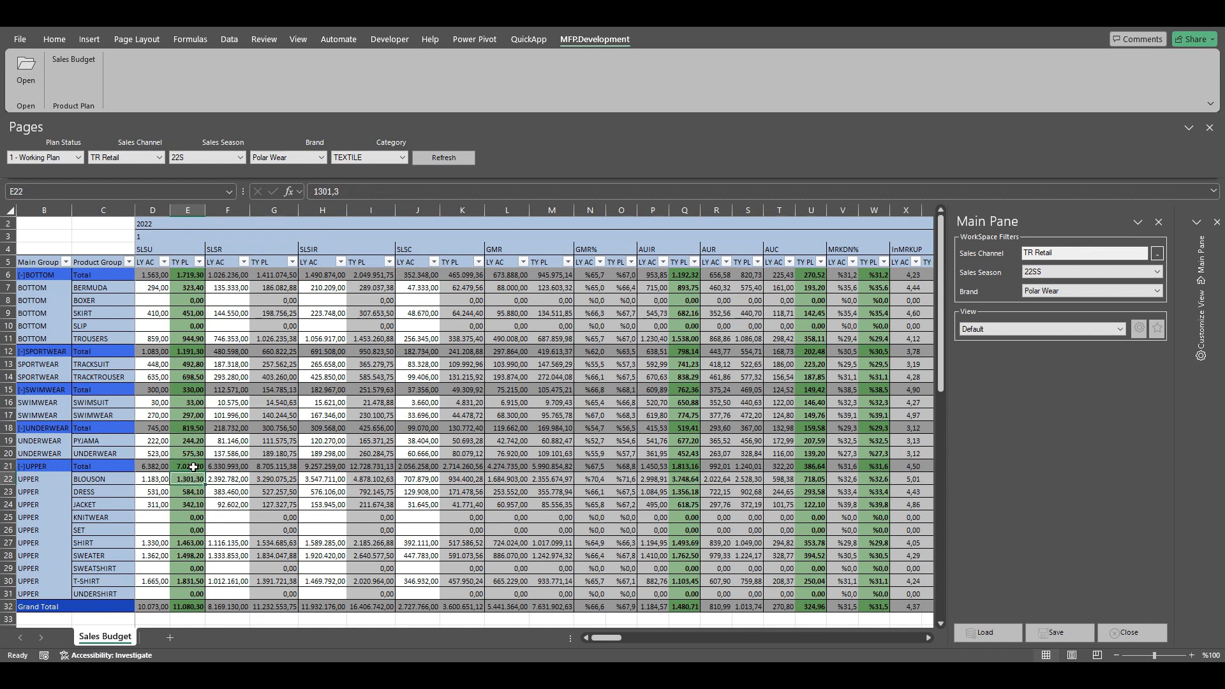
left_click(189, 607)
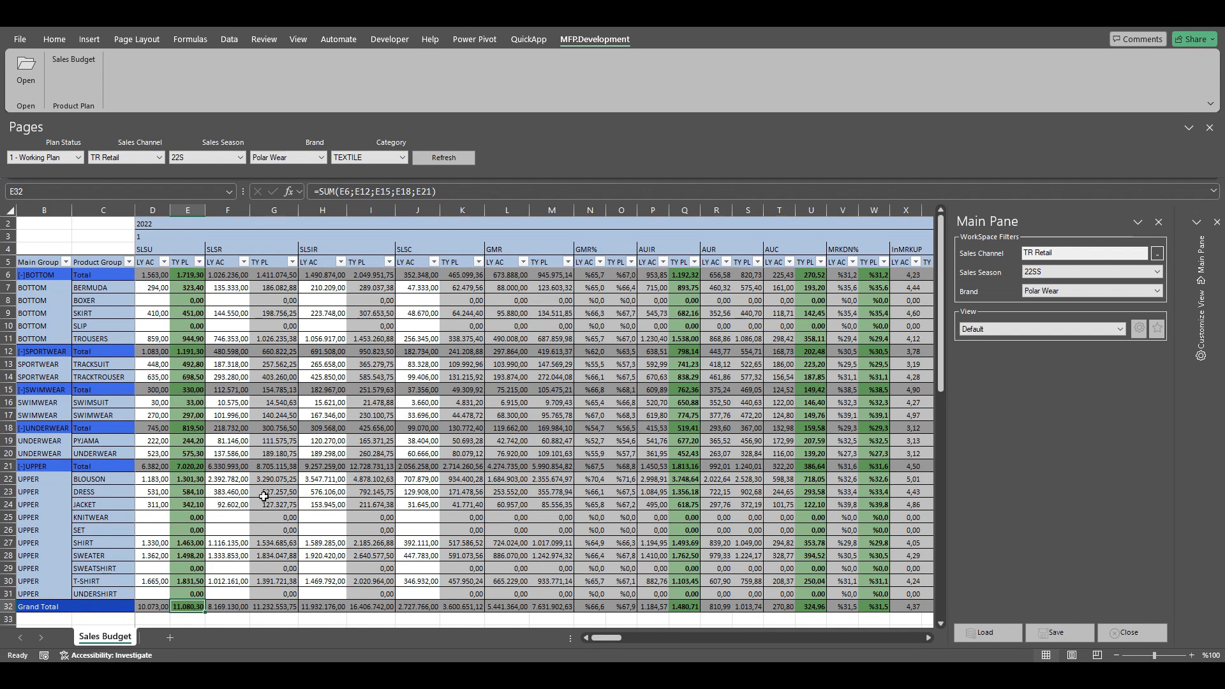
left_click(196, 479)
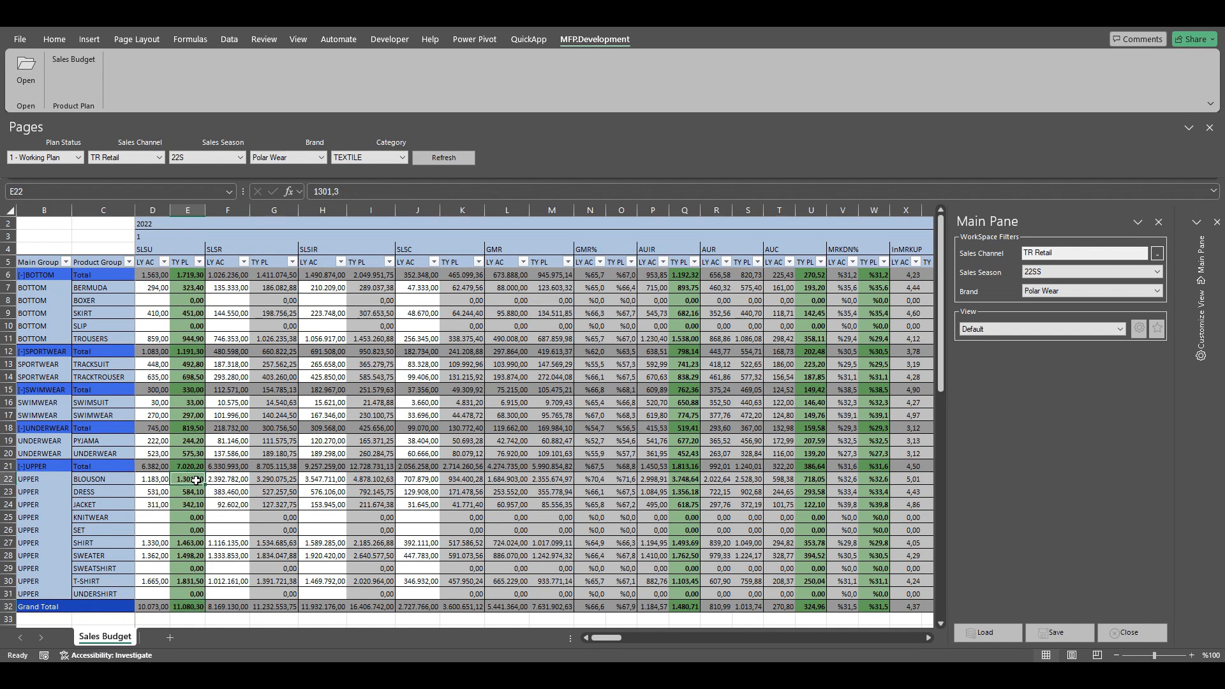
left_click(186, 608)
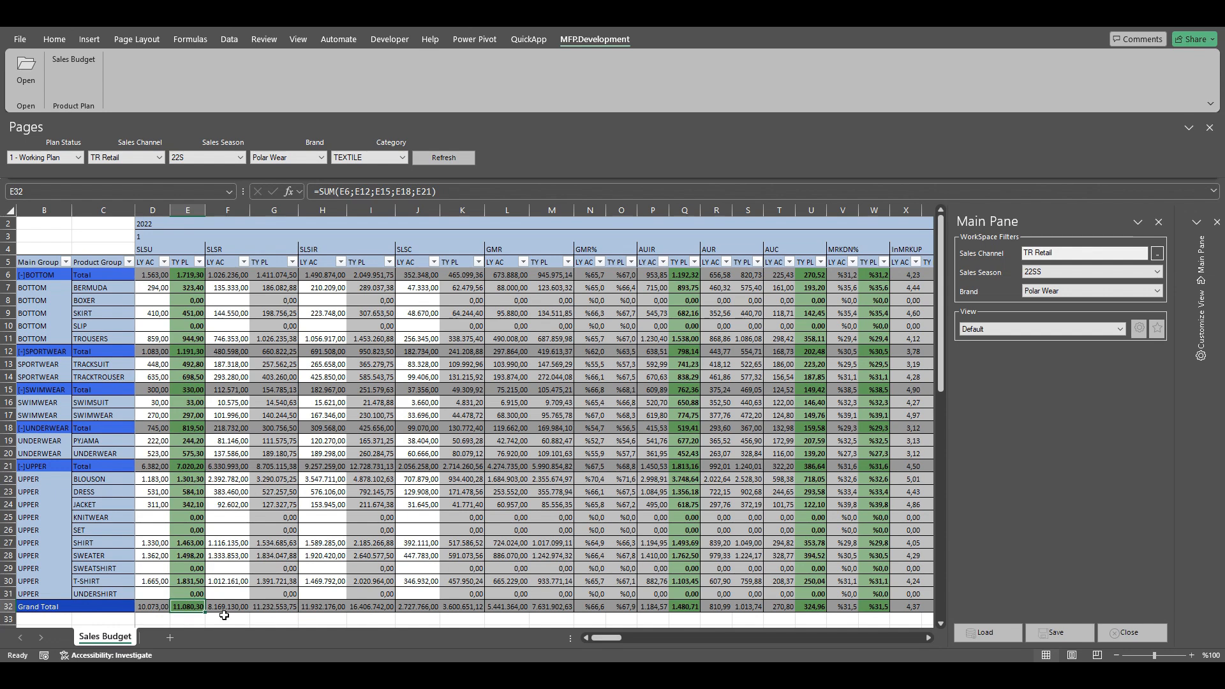
type("15")
key("Return")
left_click(187, 489)
key("Up")
key("Up")
key("Down")
left_click(195, 604)
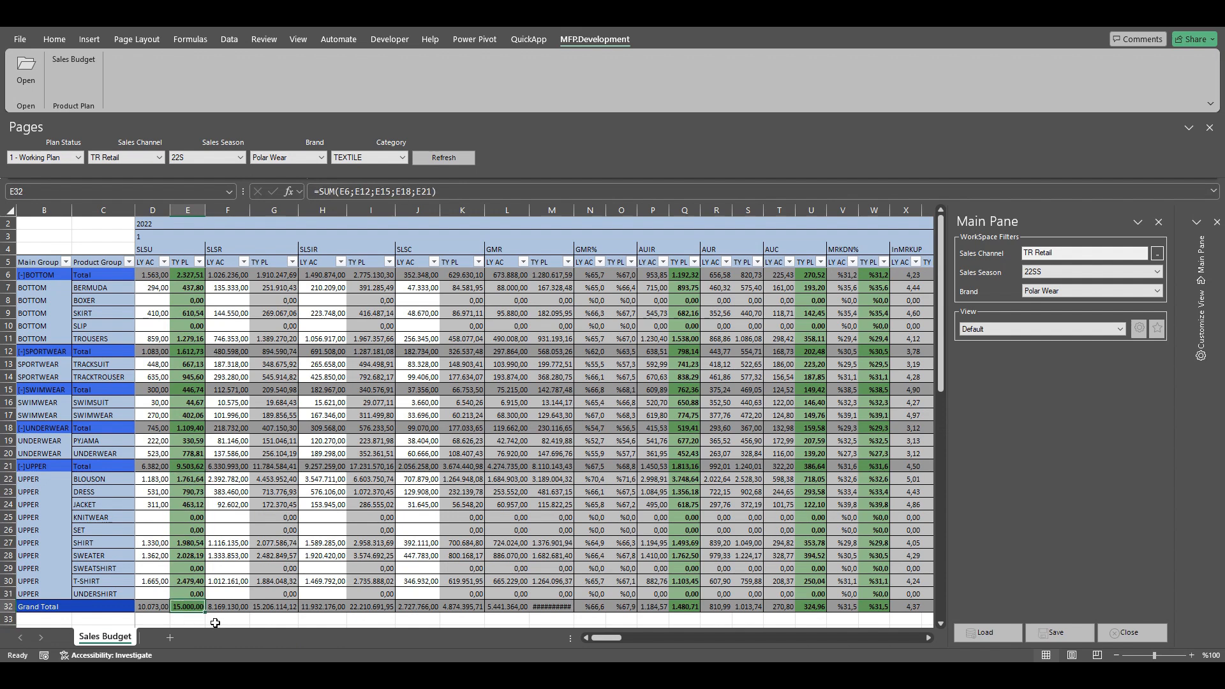
- Set the UPPER Total SLSU TY PL in E21 to 10k
left_click(185, 468)
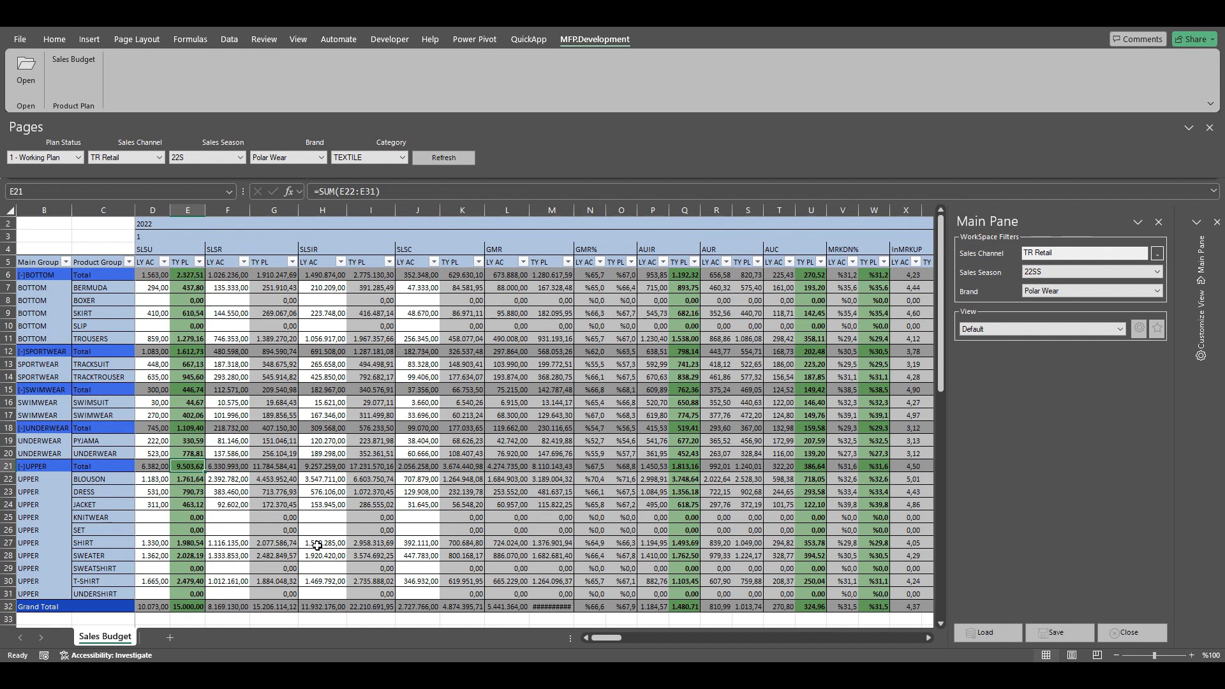
type("10k")
key("Return")
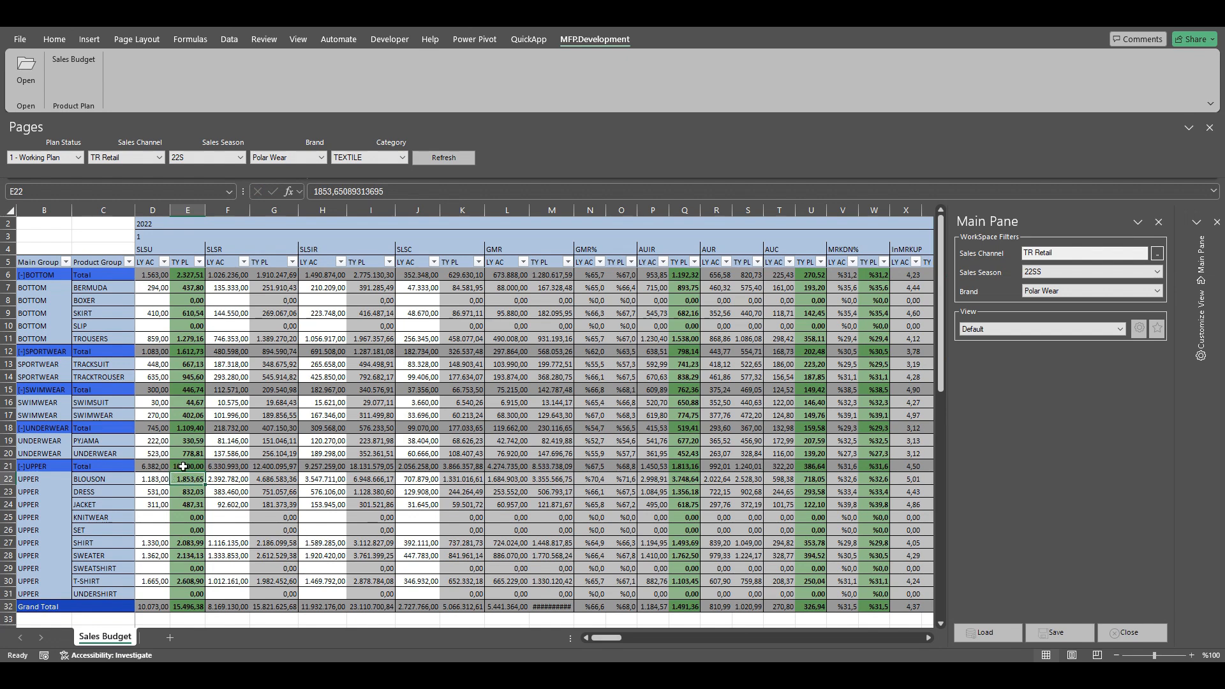
- Set the SLSU TY PL of the BLOUSON product group in E22 to 2000
left_click_drag(190, 593, 186, 481)
left_click(193, 481)
type("1")
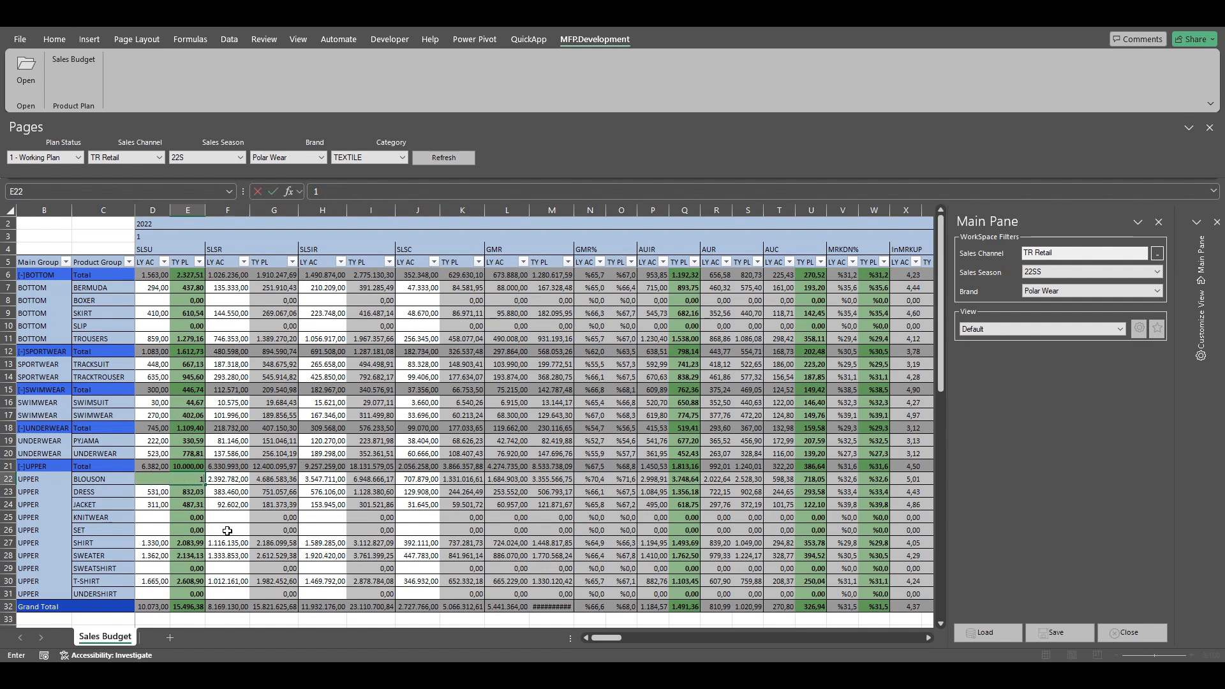
type("200")
key("Return")
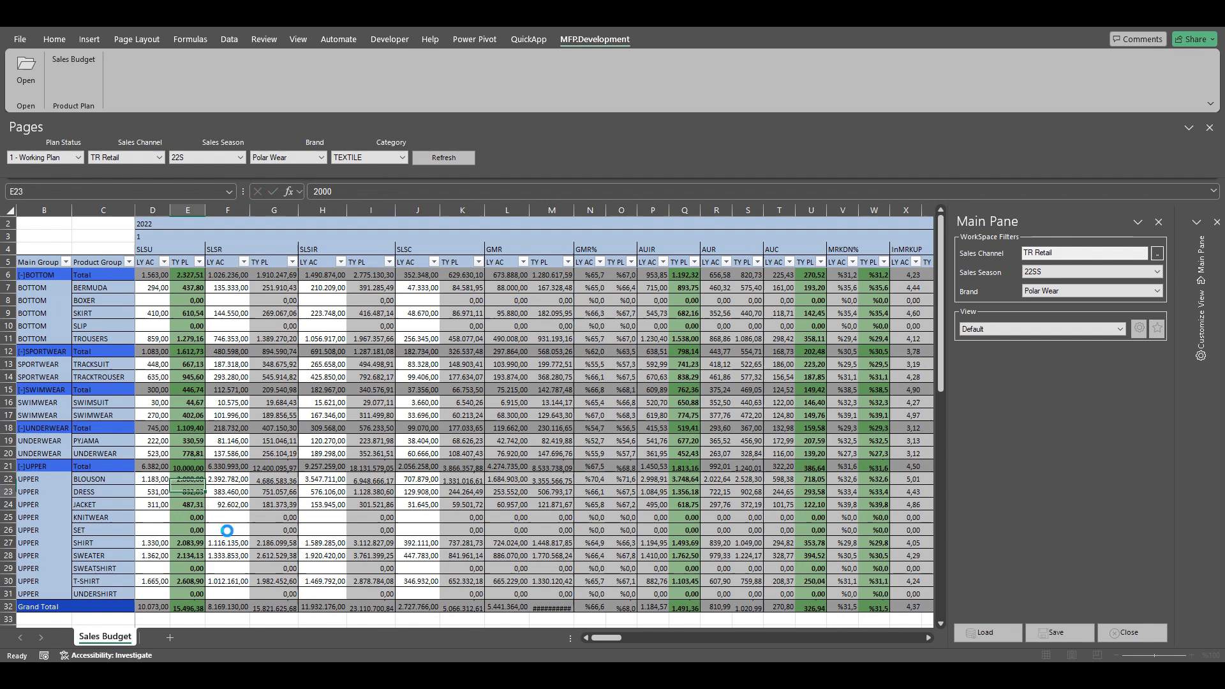
- Lock the BLOUSON row and set the UPPER Total SLSU TY PL in E21 to 10k
key("Up")
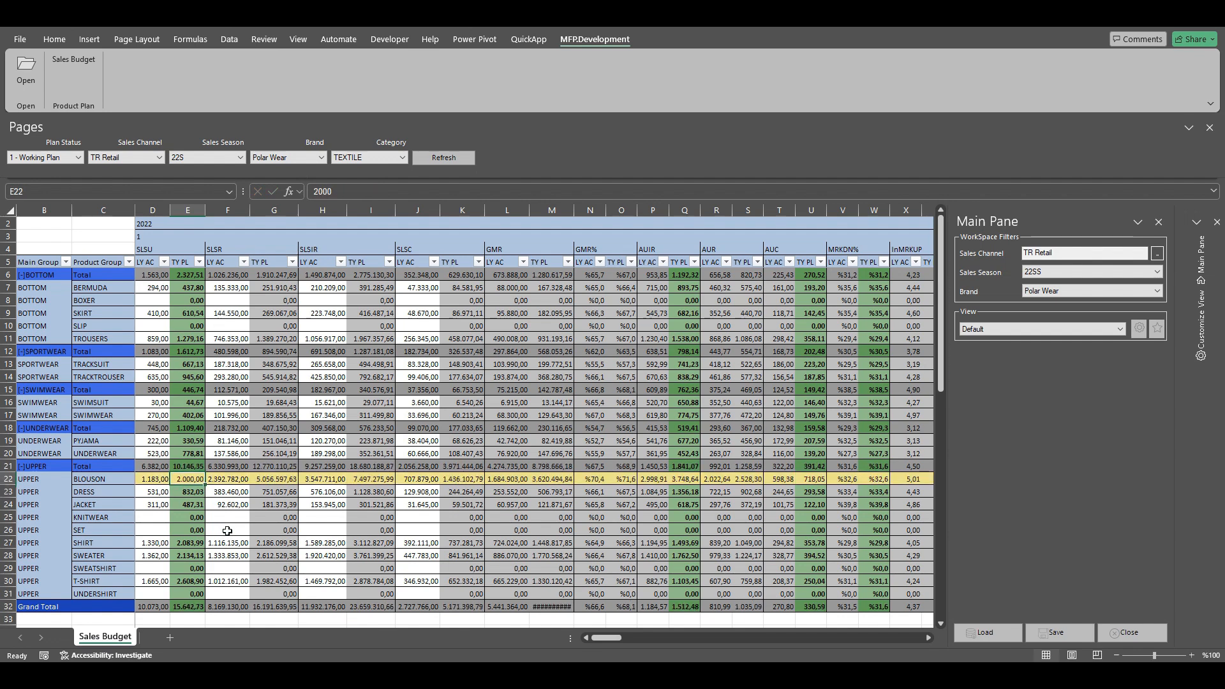
left_click(181, 470)
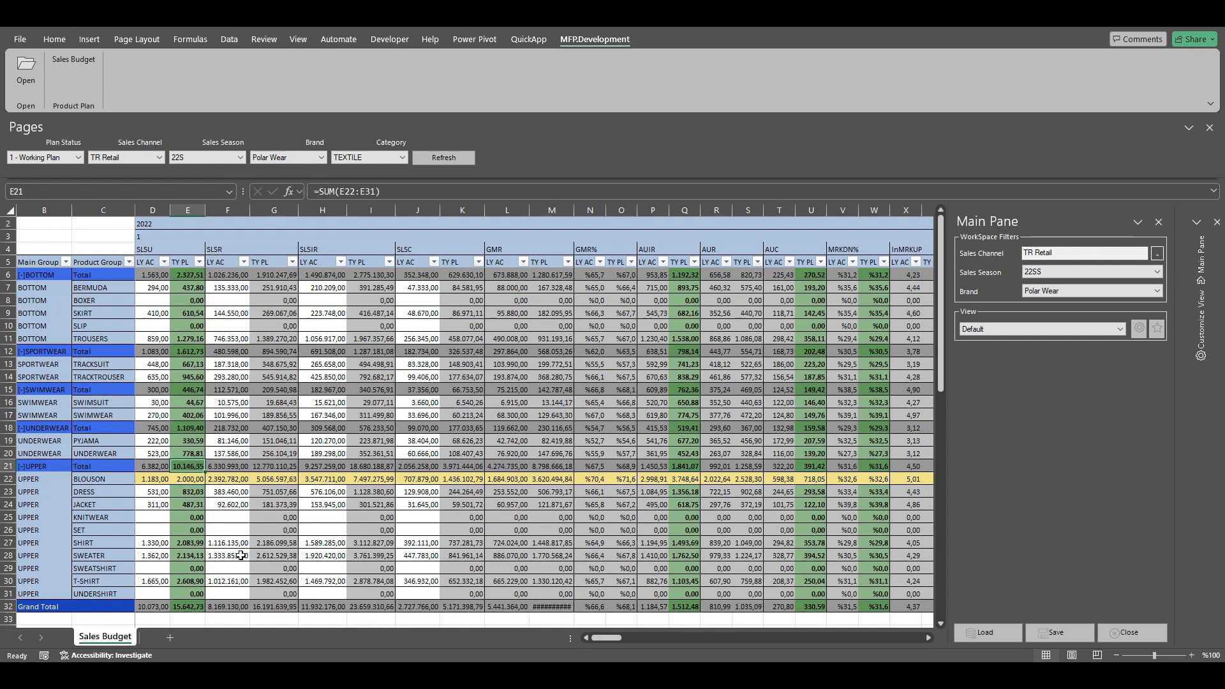
type("10k")
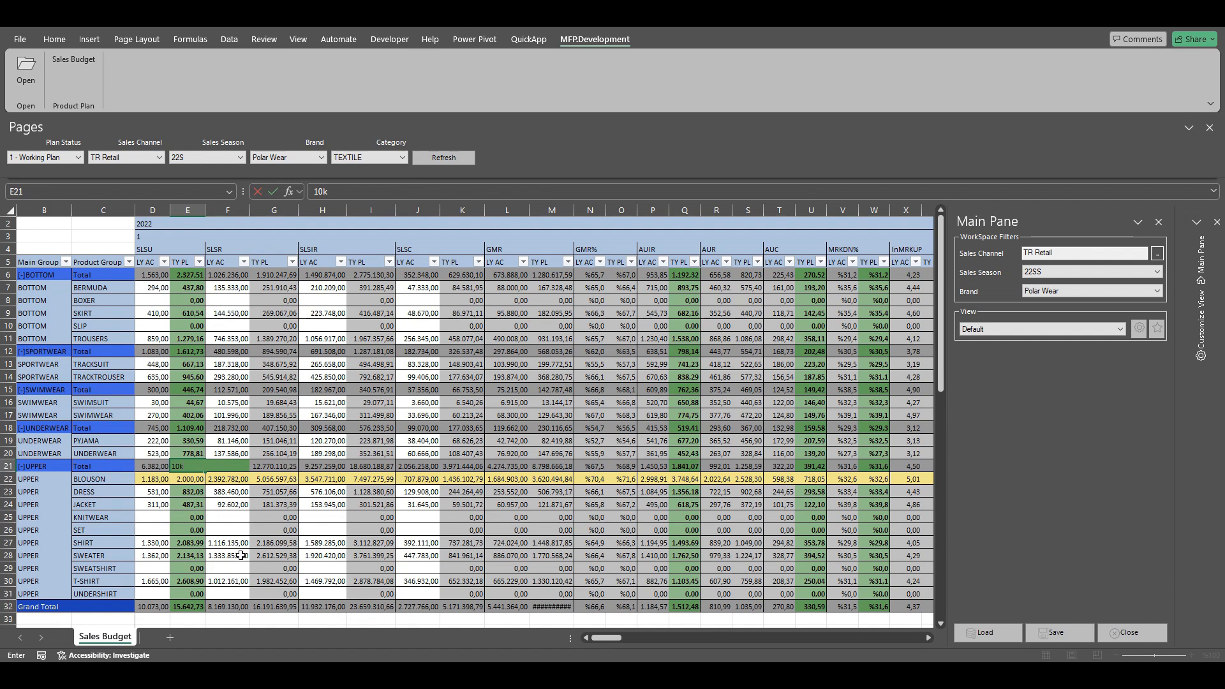
key("Return")
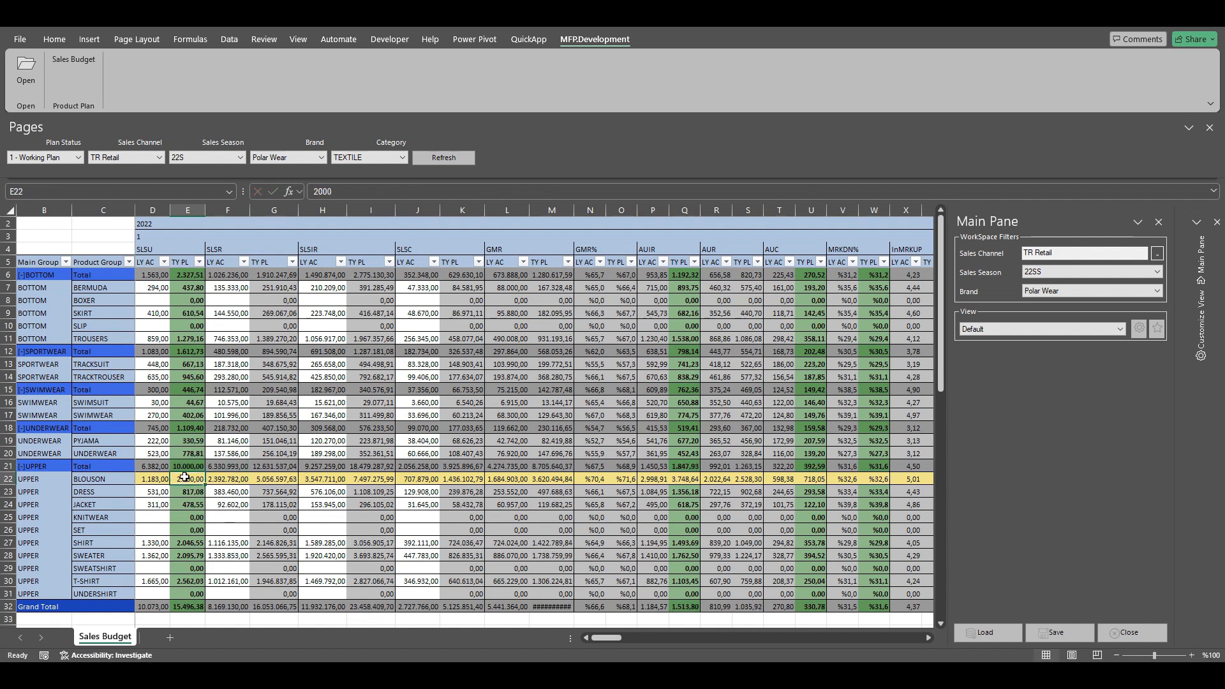
- Check the combined SLSU TY PL of the other UPPER rows in E23:E31 and unlock the BLOUSON row
left_click_drag(187, 492, 194, 596)
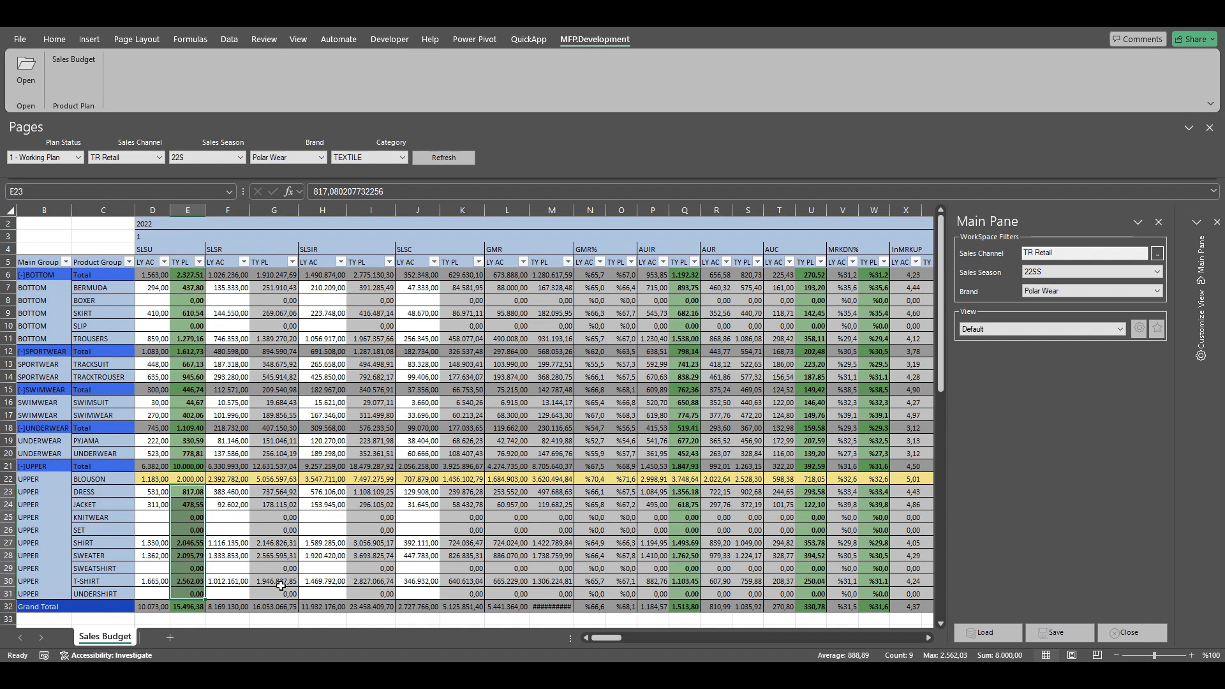
key("Up")
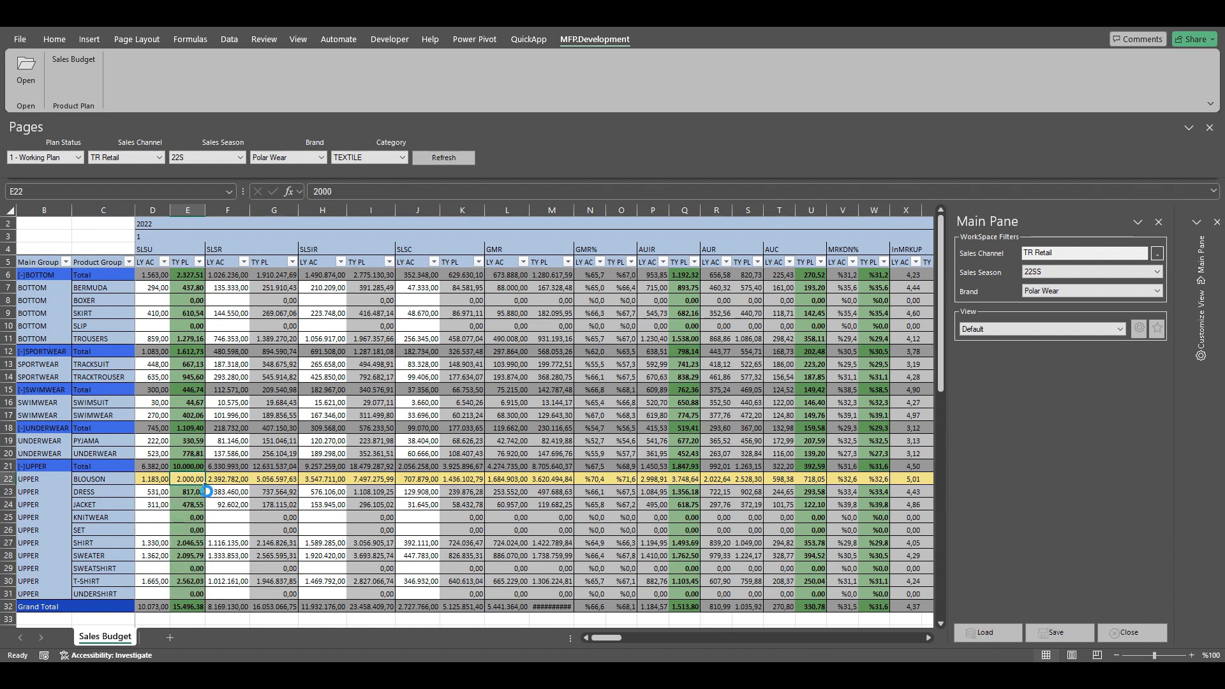
left_click(187, 466)
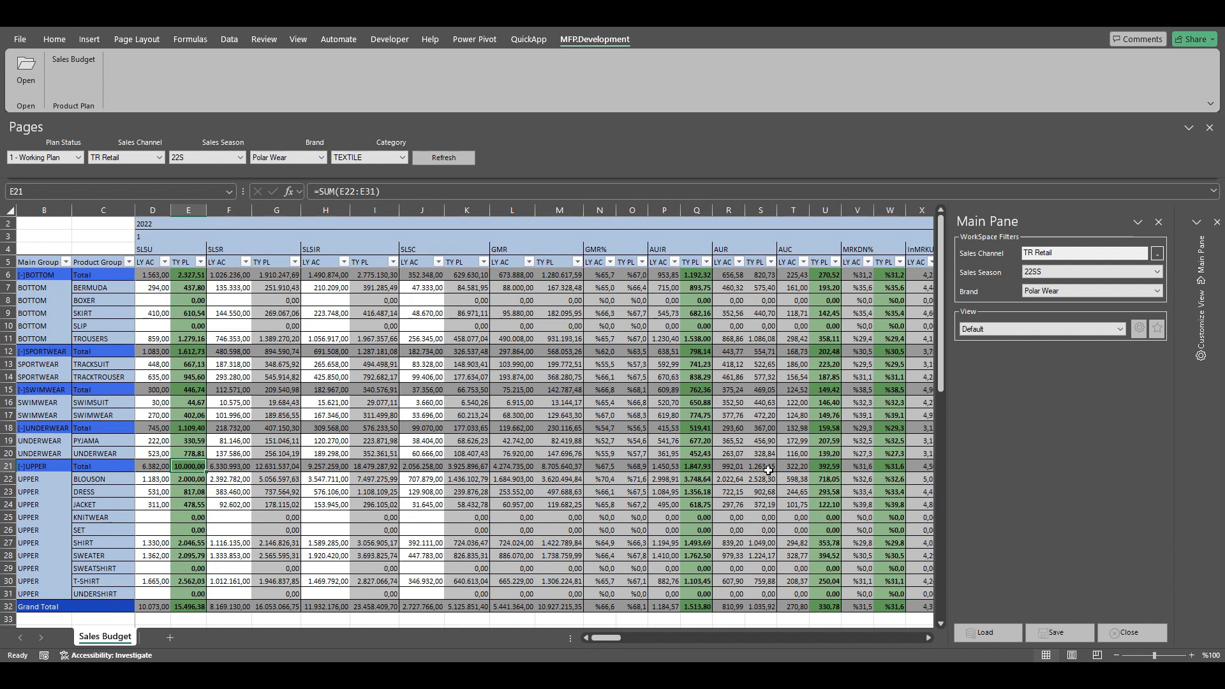
- Inspect the UPPER Total TY PL formulas for AUIR, AUC and MRKDN% in row 21
left_click(696, 466)
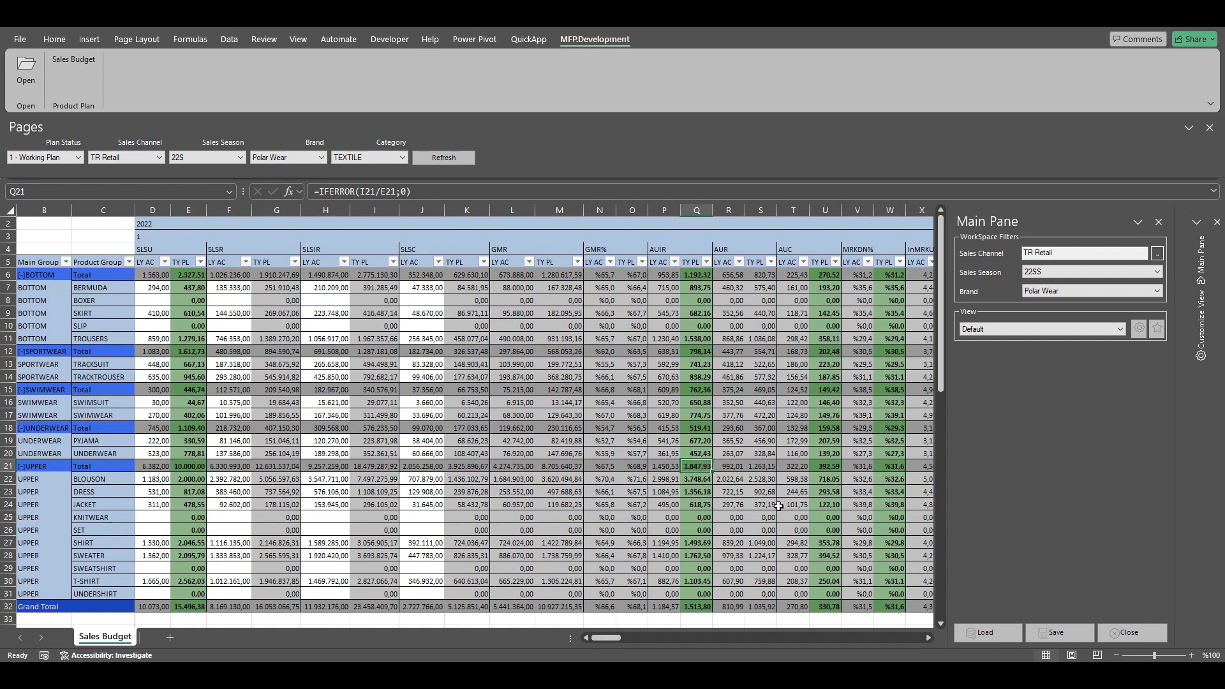
left_click(829, 466)
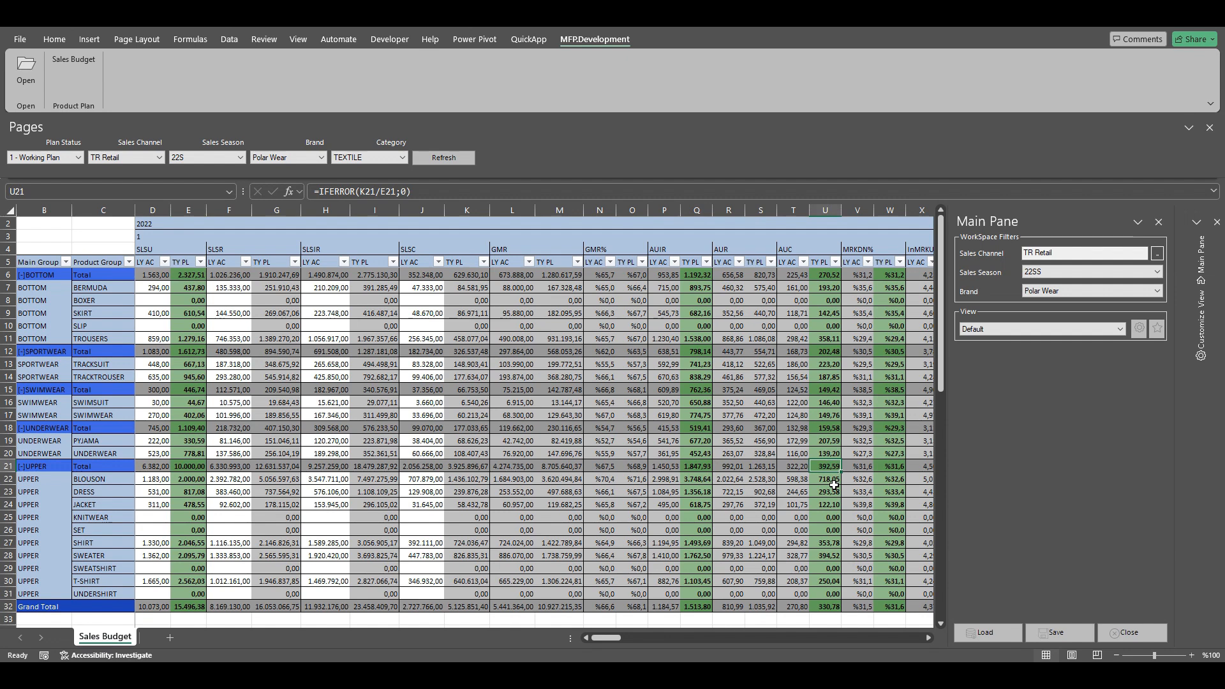
left_click(891, 467)
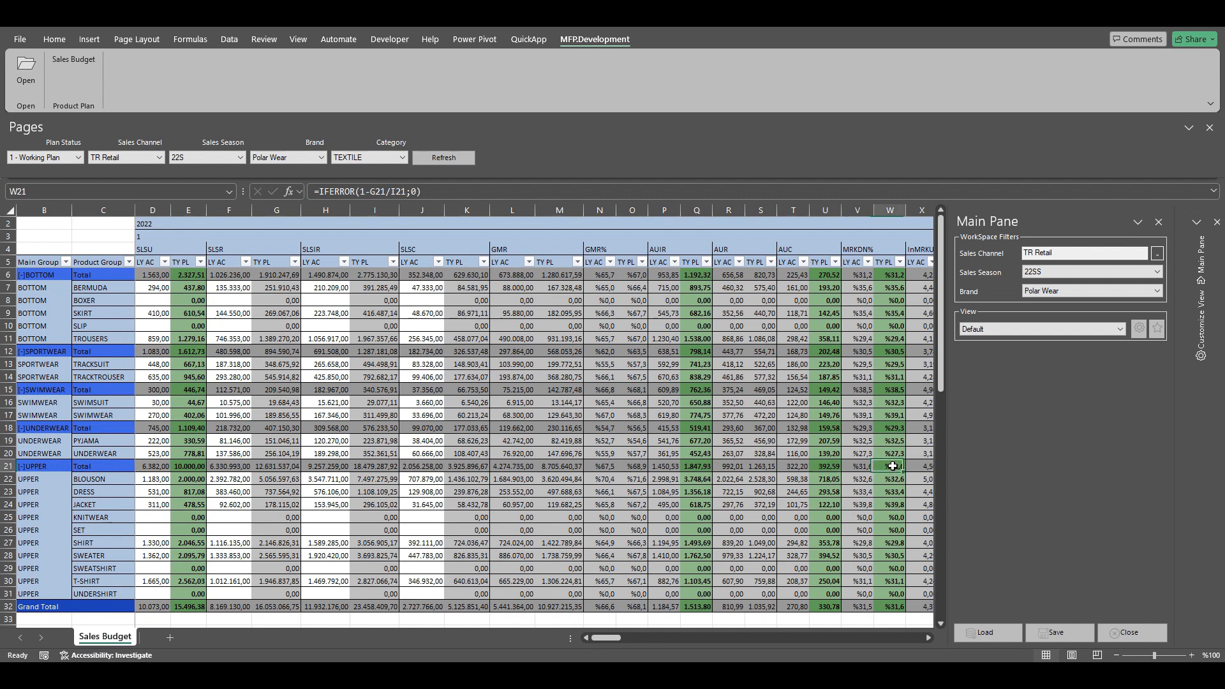
left_click(825, 466)
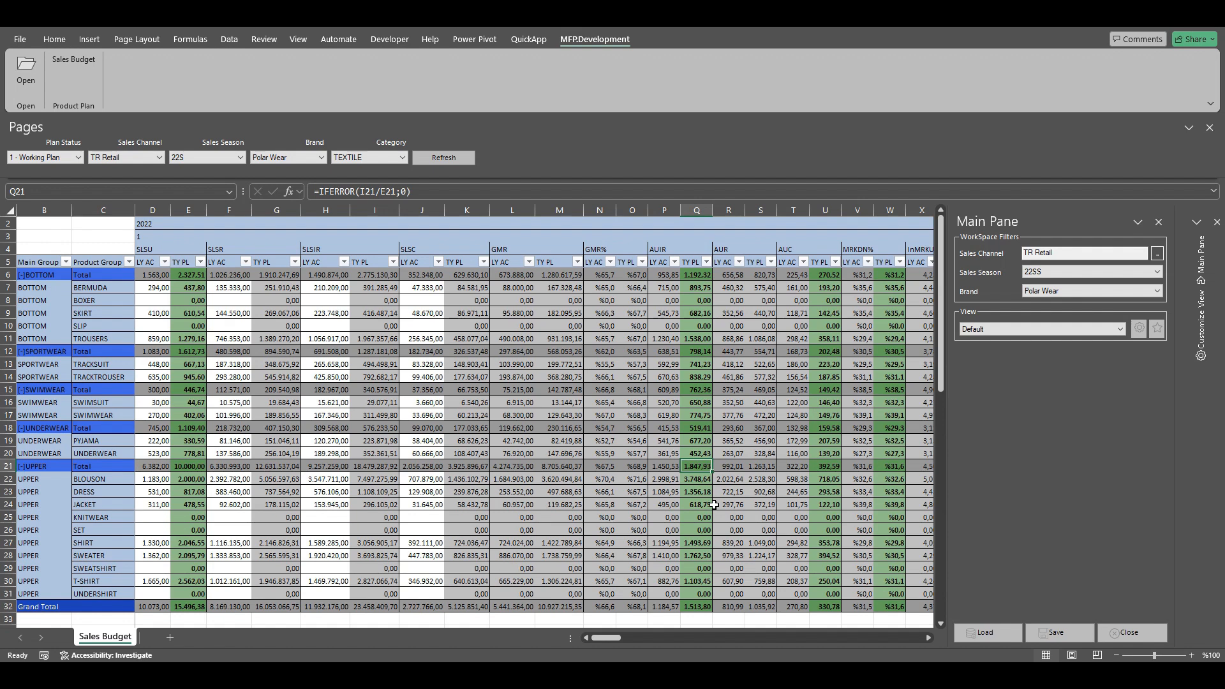
- Try an AUIR TY PL of 2000 for the UPPER Total in Q21 and undo it
type("2.00")
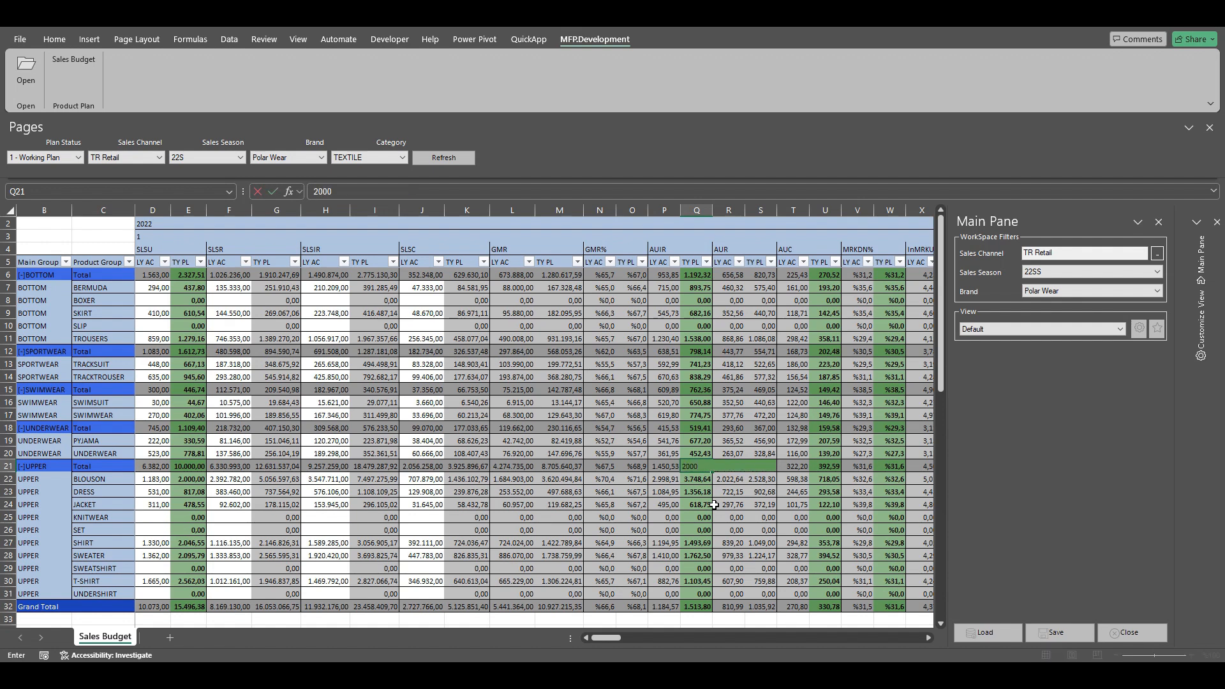
type("0")
key("Return")
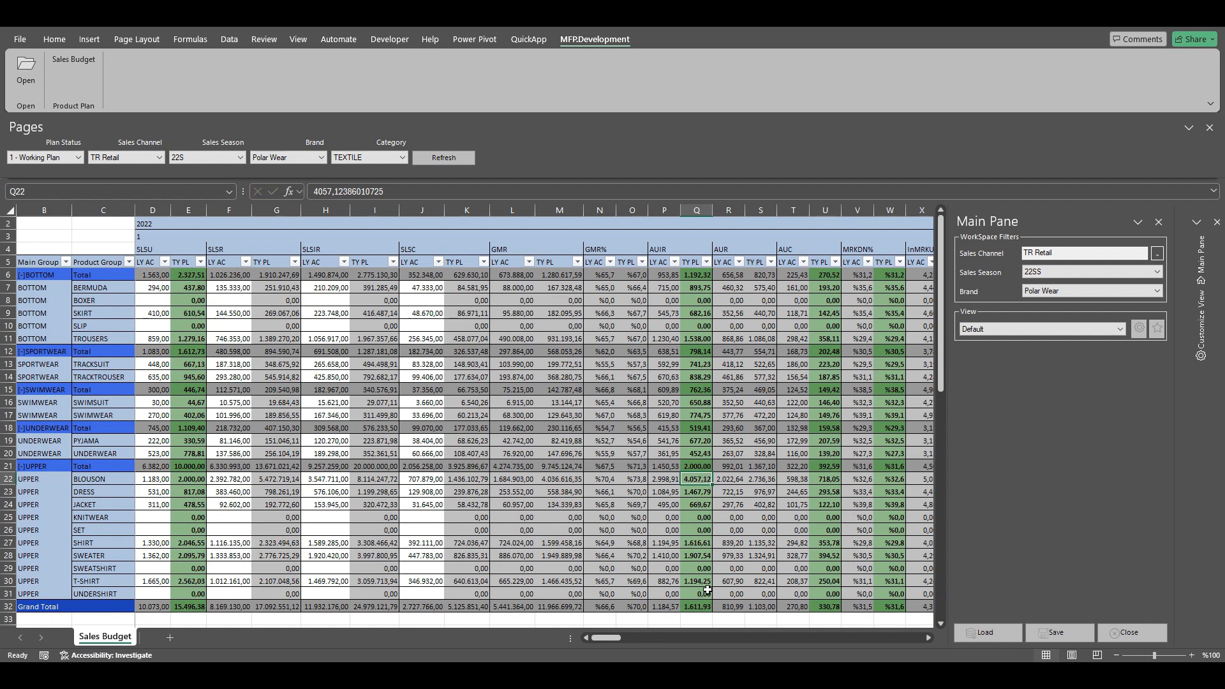
key("ctrl+z")
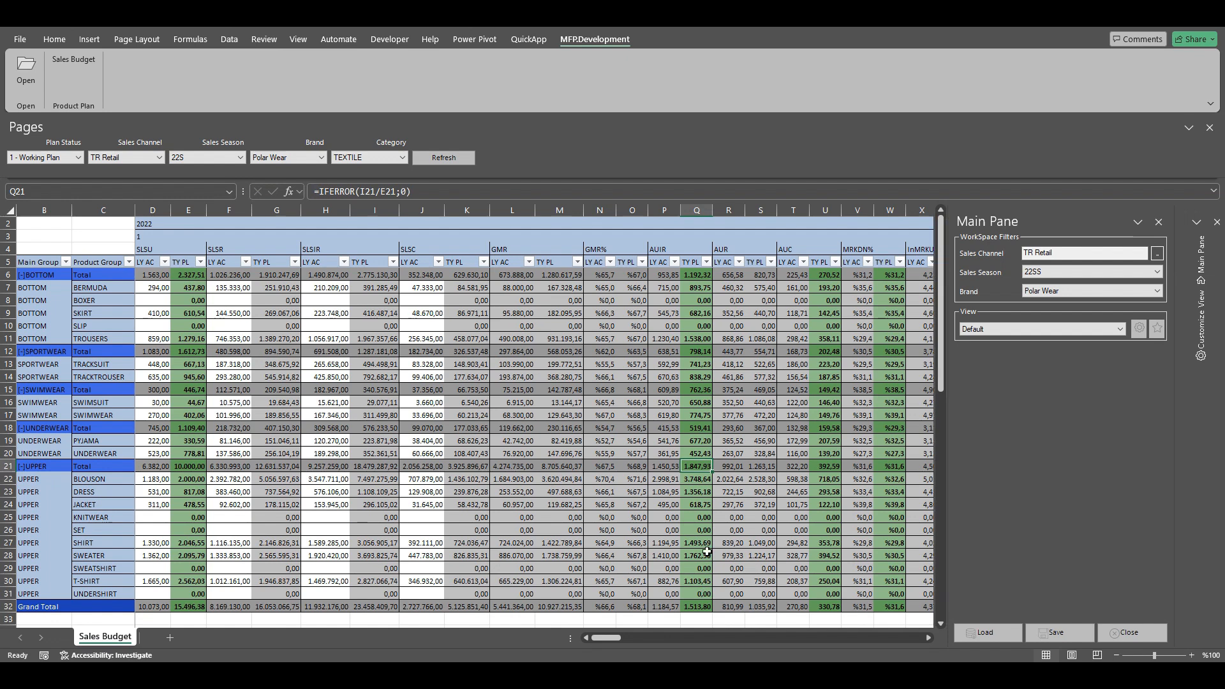
- Set the BLOUSON AUIR TY PL in Q22 to 3800 and lock its row
left_click(703, 481)
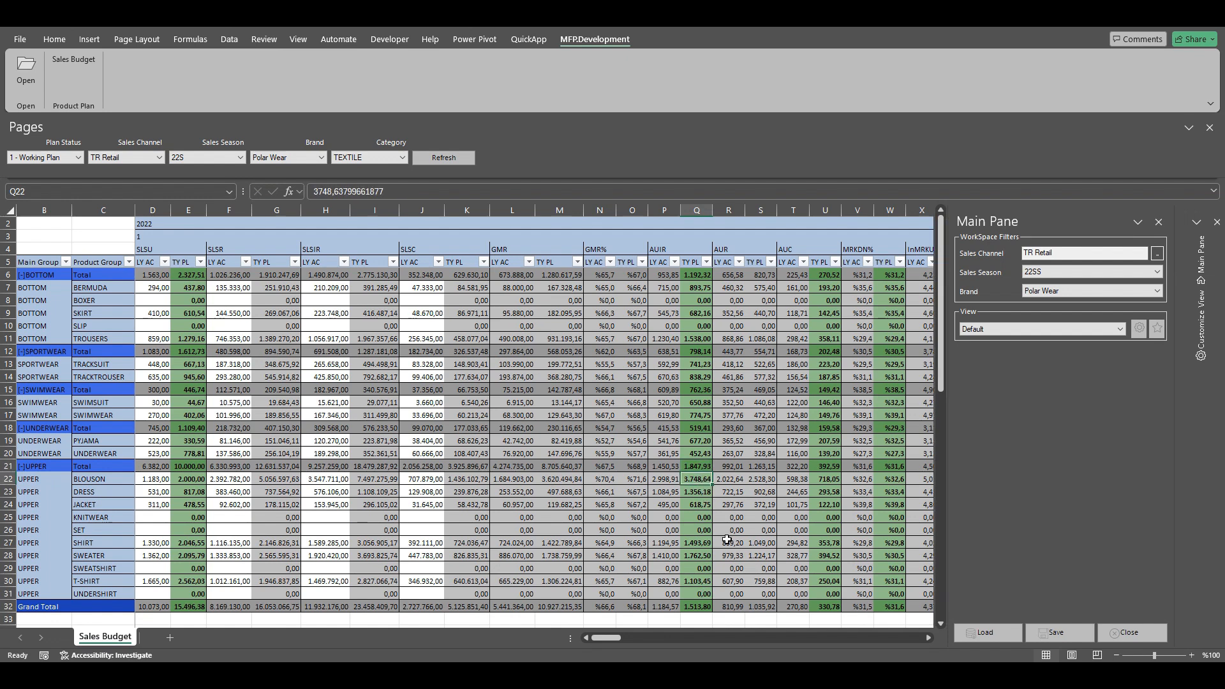
type("3800")
key("Return")
left_click(701, 480)
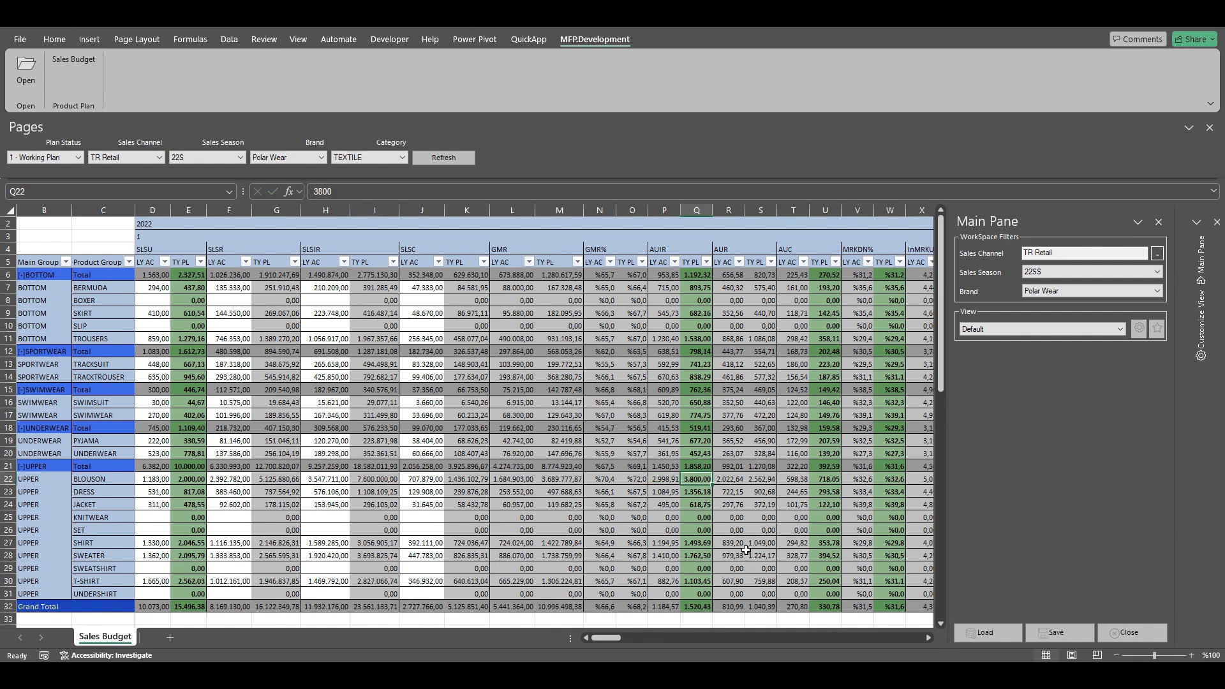
- Enter 2000 as the UPPER Total AUIR TY PL in Q21 with the BLOUSON row locked
left_click(698, 467)
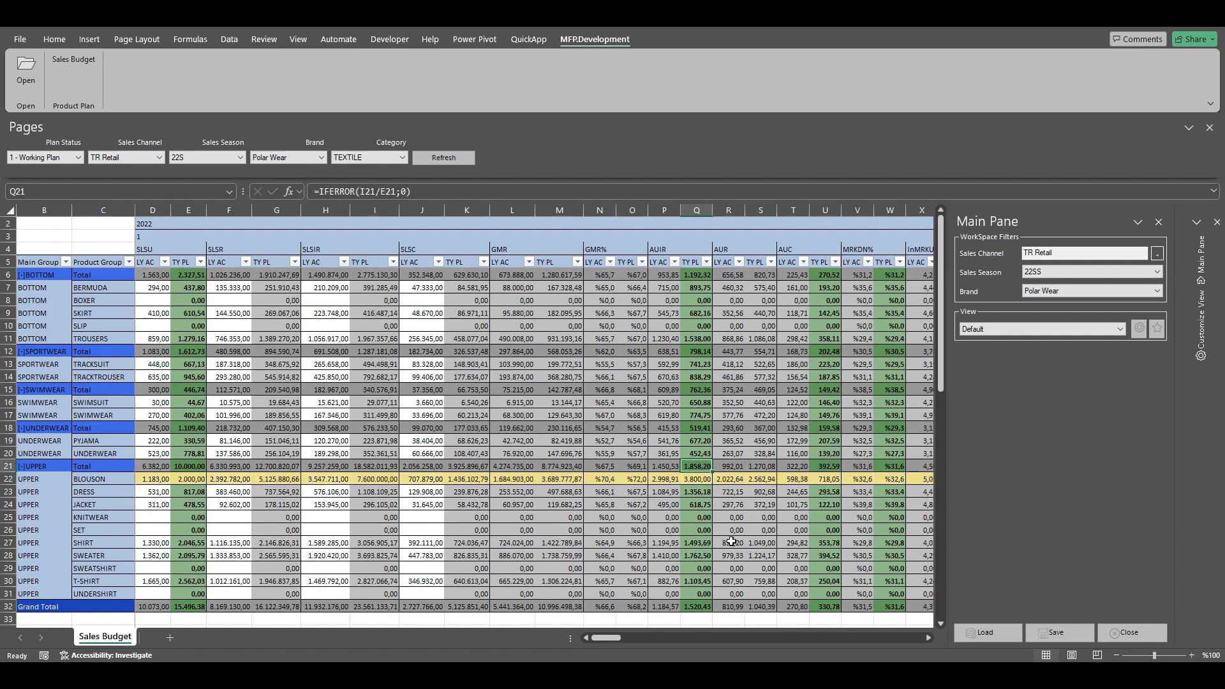
type("2000")
key("Return")
key("Up")
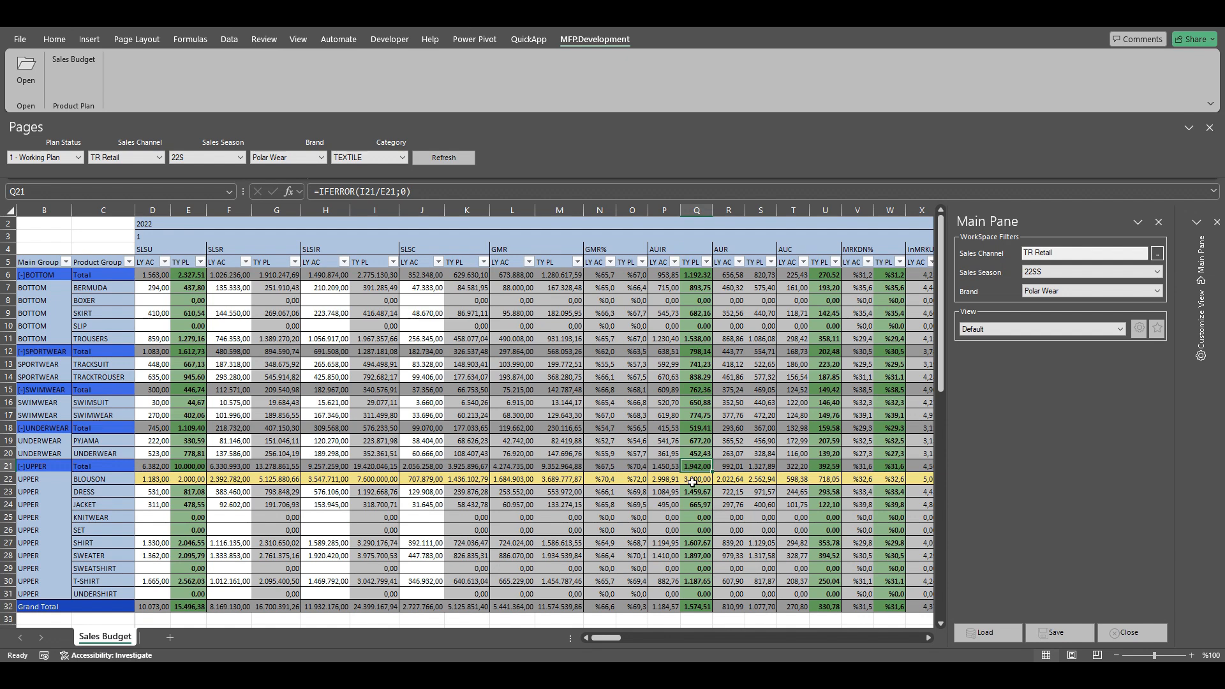
- Save the pending budget changes and close the Sales Budget workspace
left_click(1063, 636)
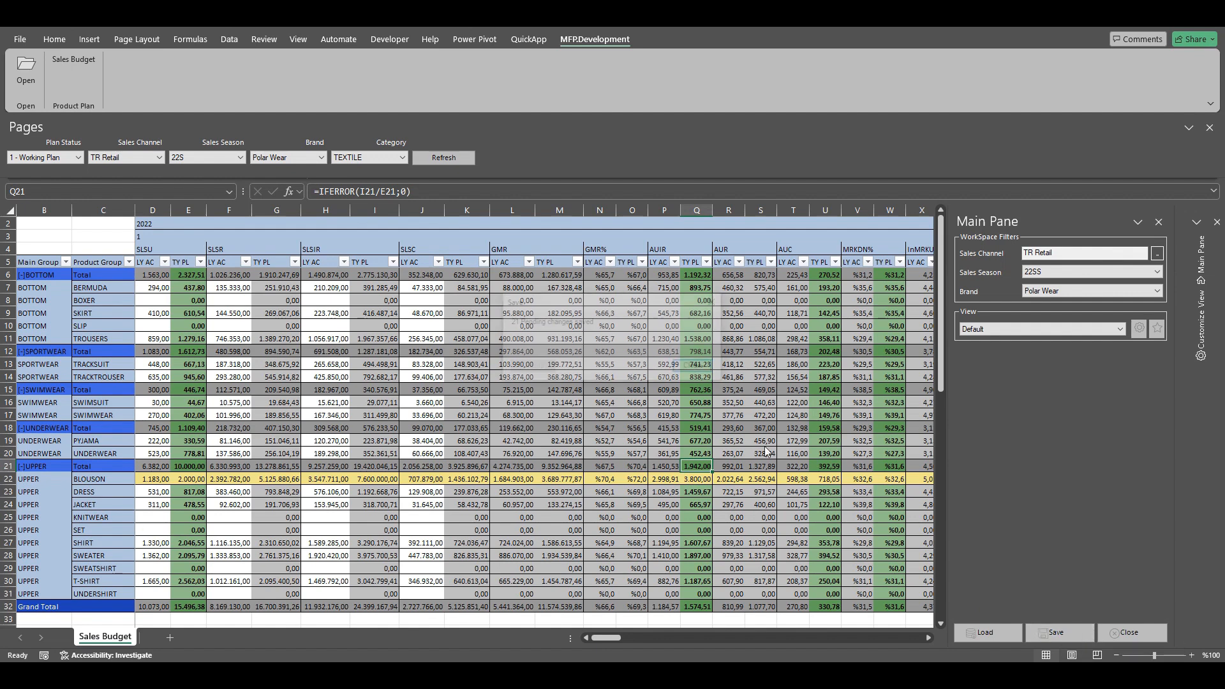
left_click(696, 373)
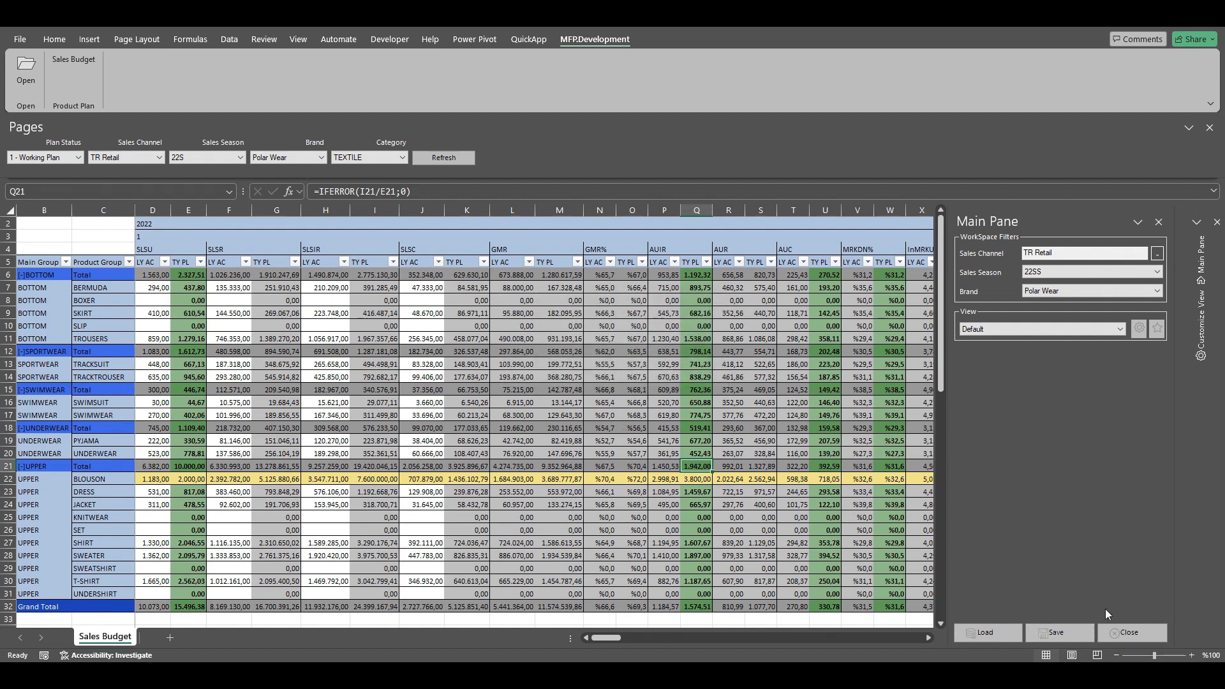
left_click(1140, 633)
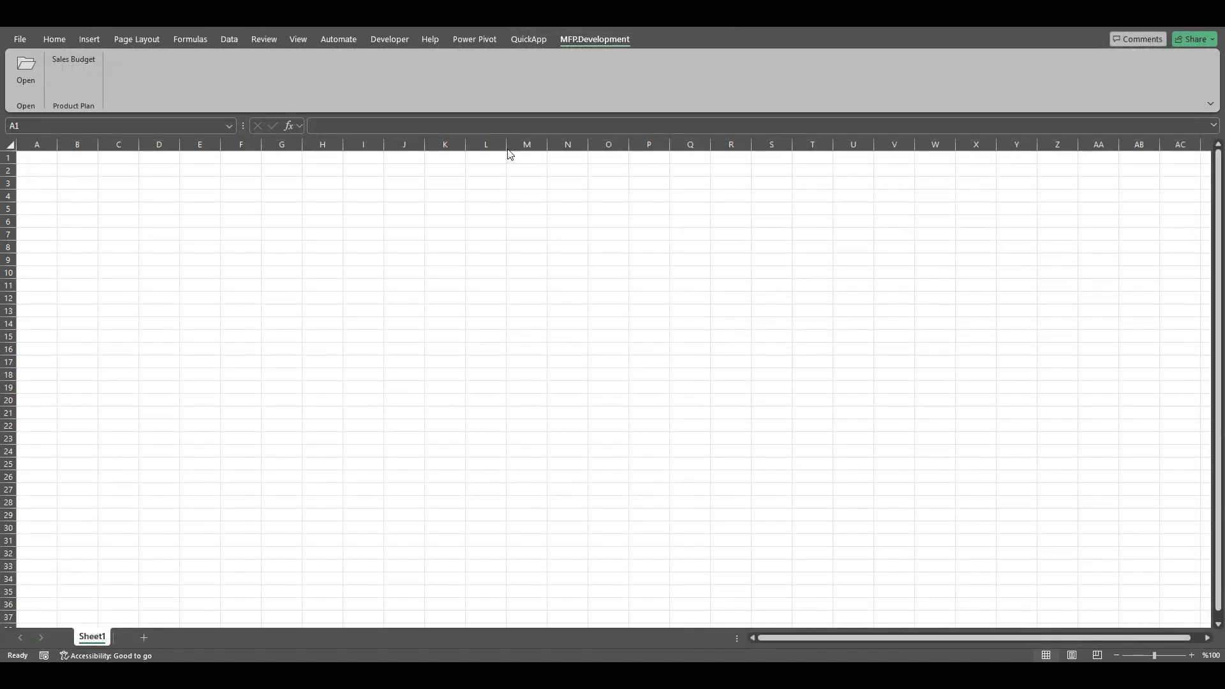
- Open the QuickApp application editor and load the Values definitions of the Sales Budget application
left_click(533, 41)
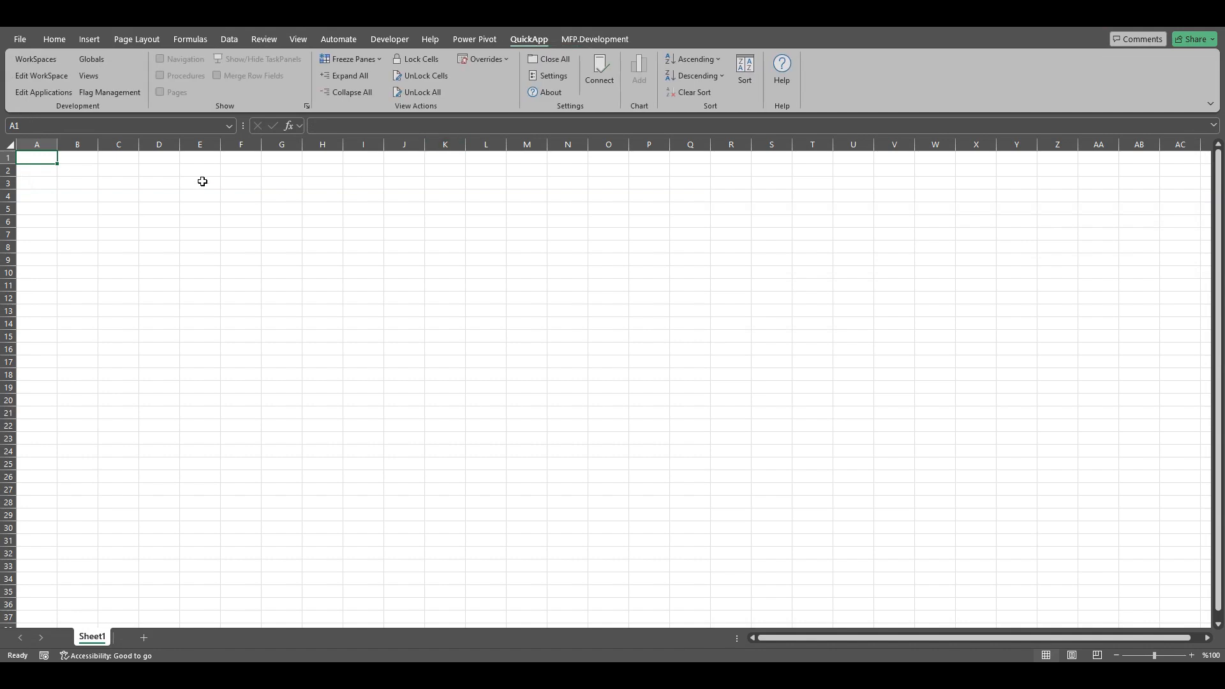
left_click(33, 93)
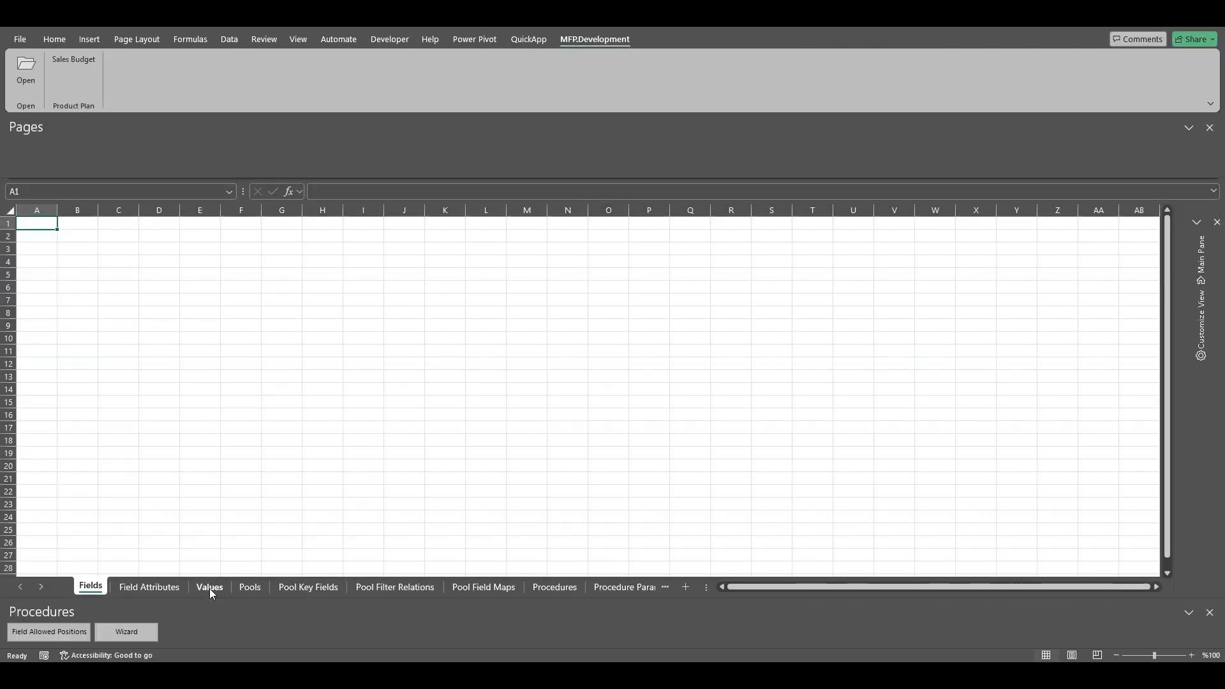
left_click(211, 588)
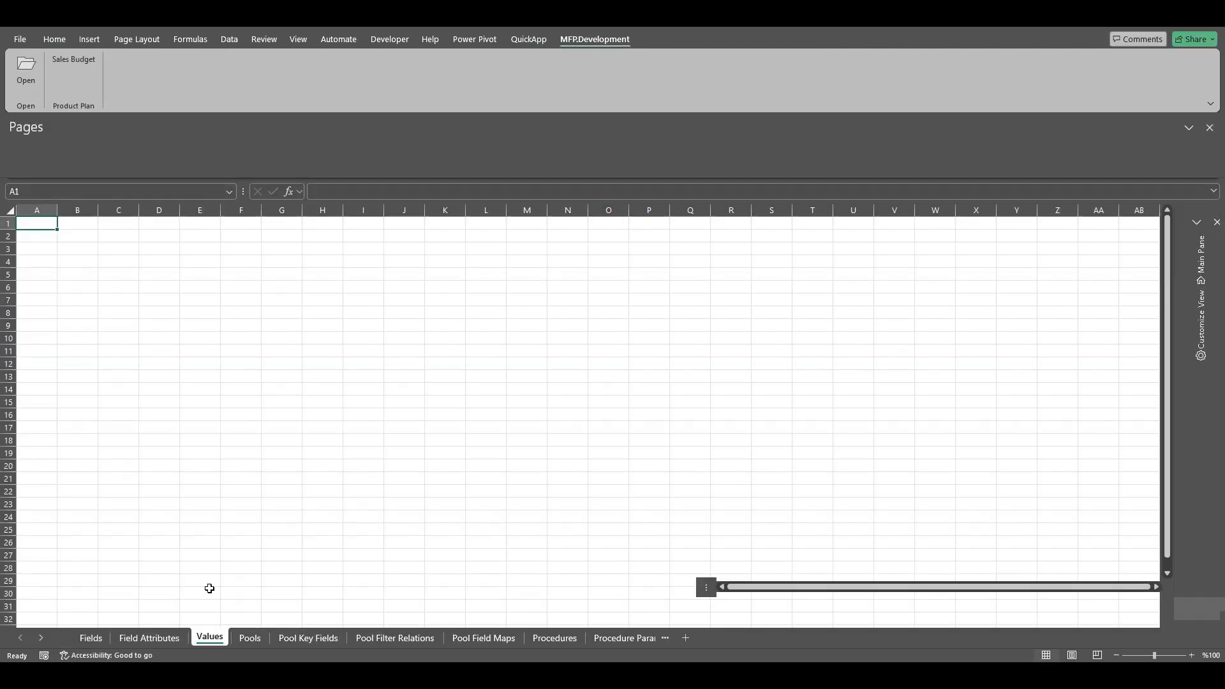
left_click(1212, 257)
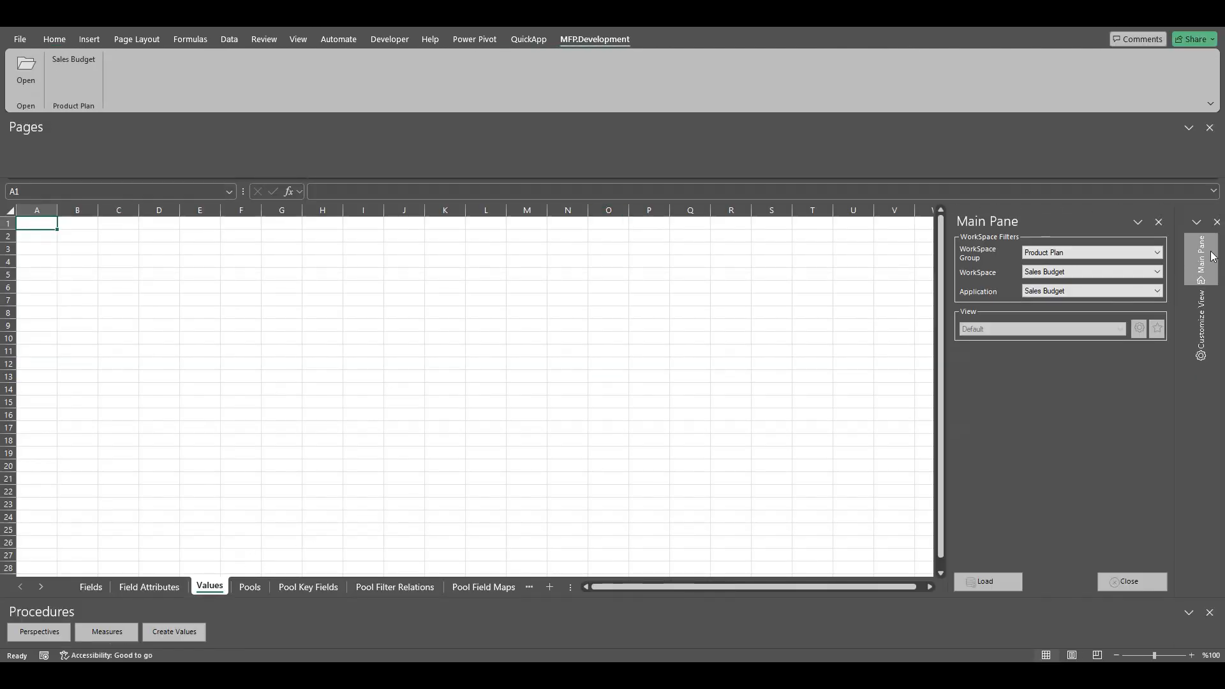
left_click(990, 582)
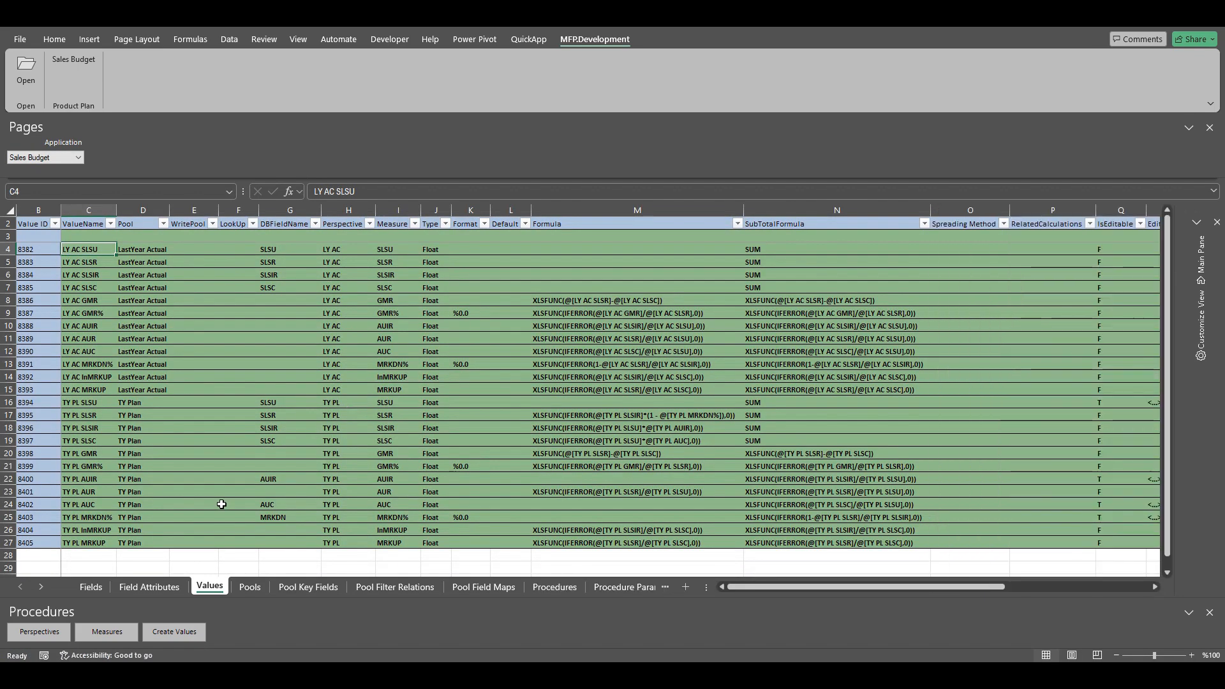
- Examine the TY PL AUIR definition in row 22, including its Spreading Method in O22
left_click(77, 478)
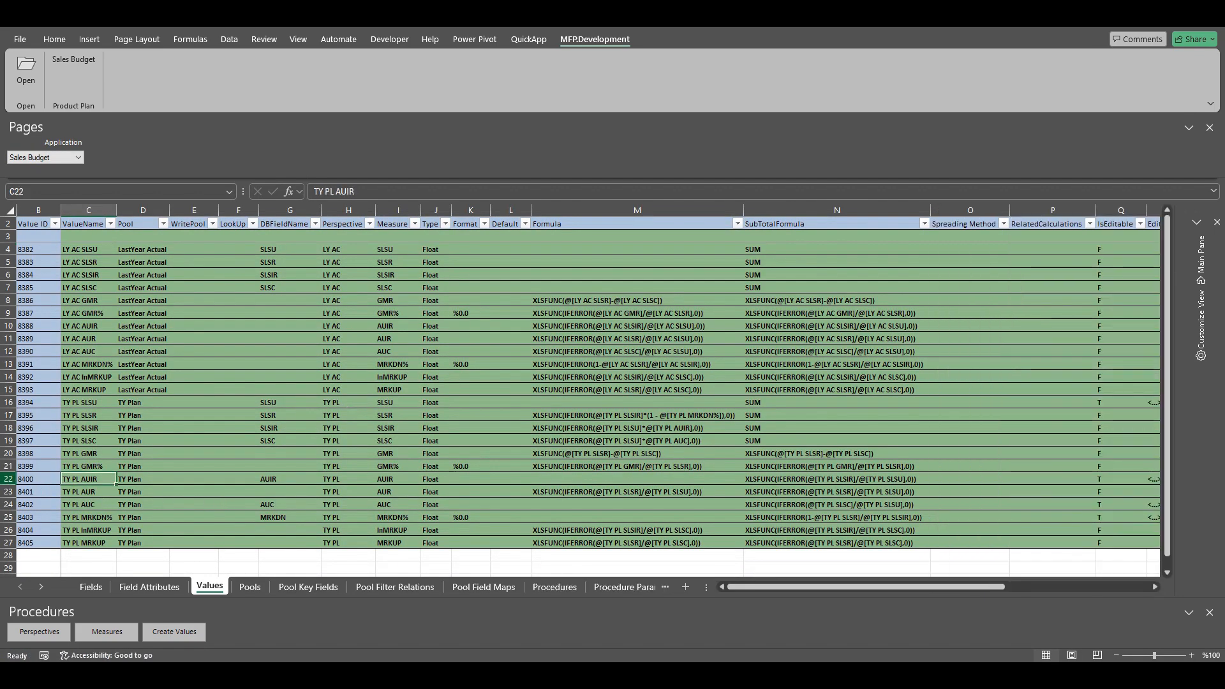
left_click(8, 478)
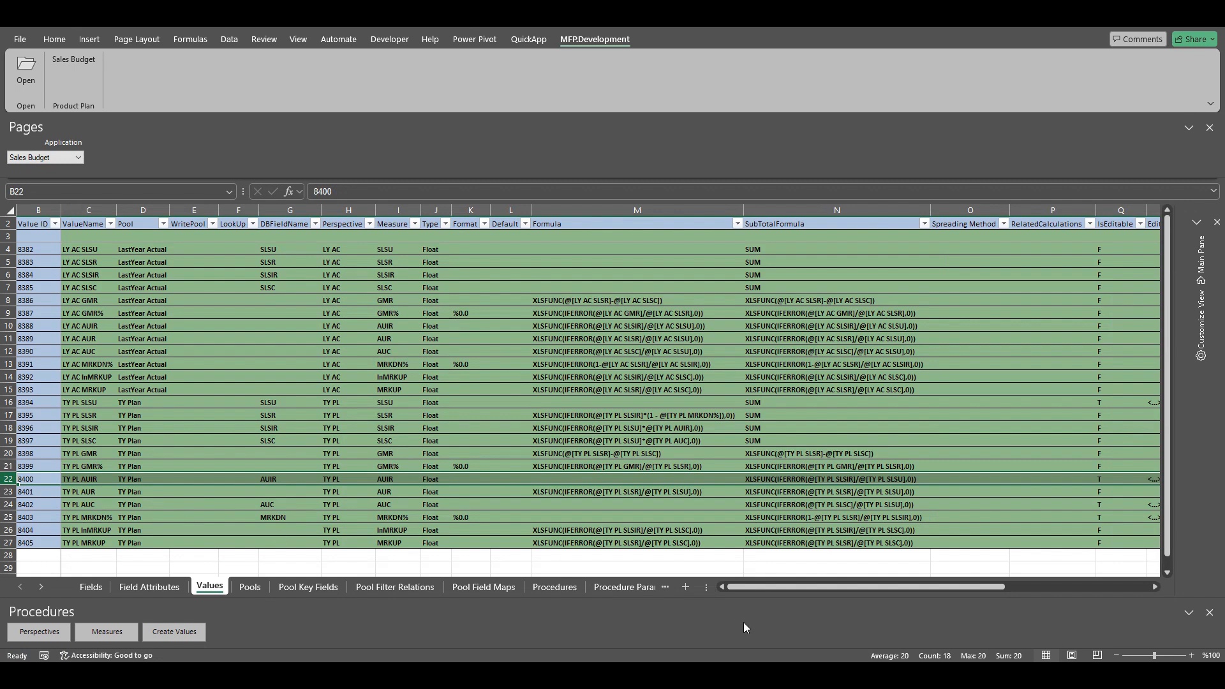
left_click_drag(756, 587, 848, 584)
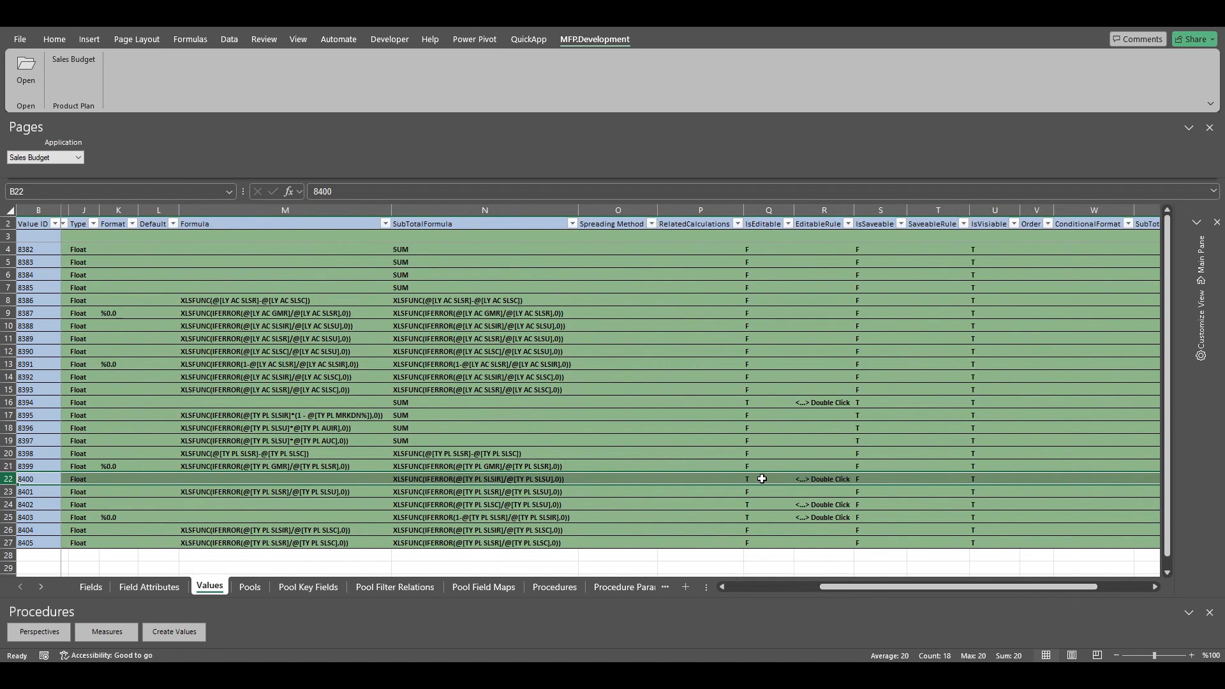
left_click(616, 479)
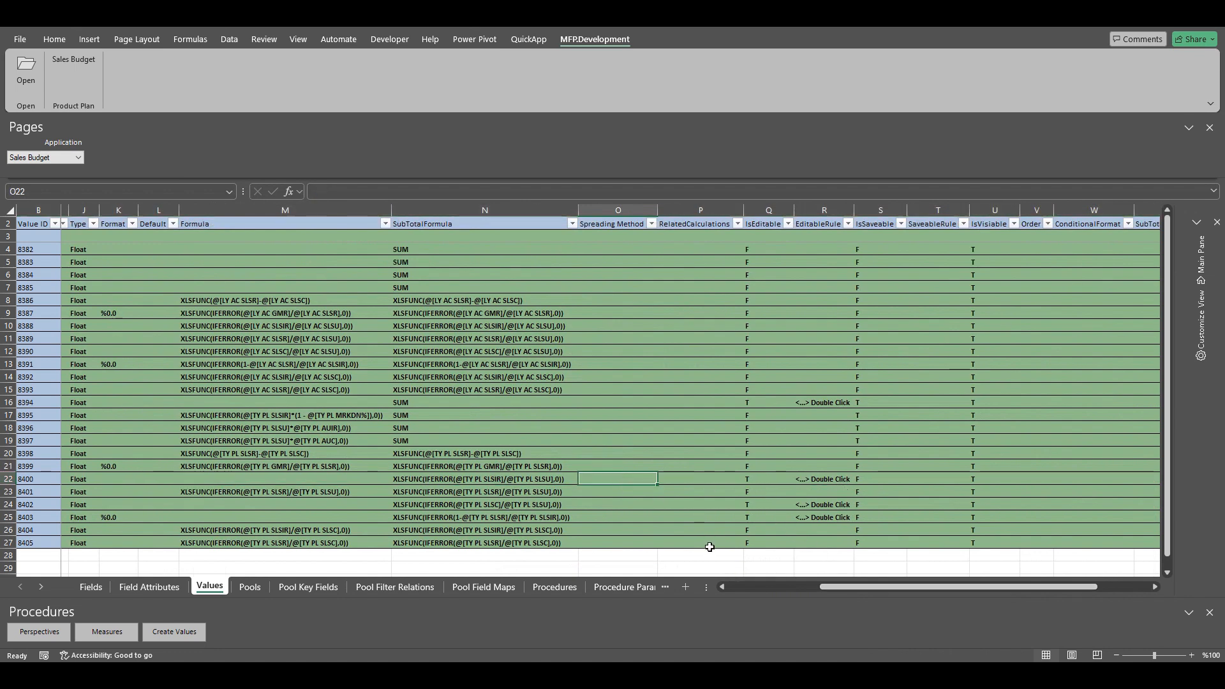
left_click_drag(843, 587, 747, 591)
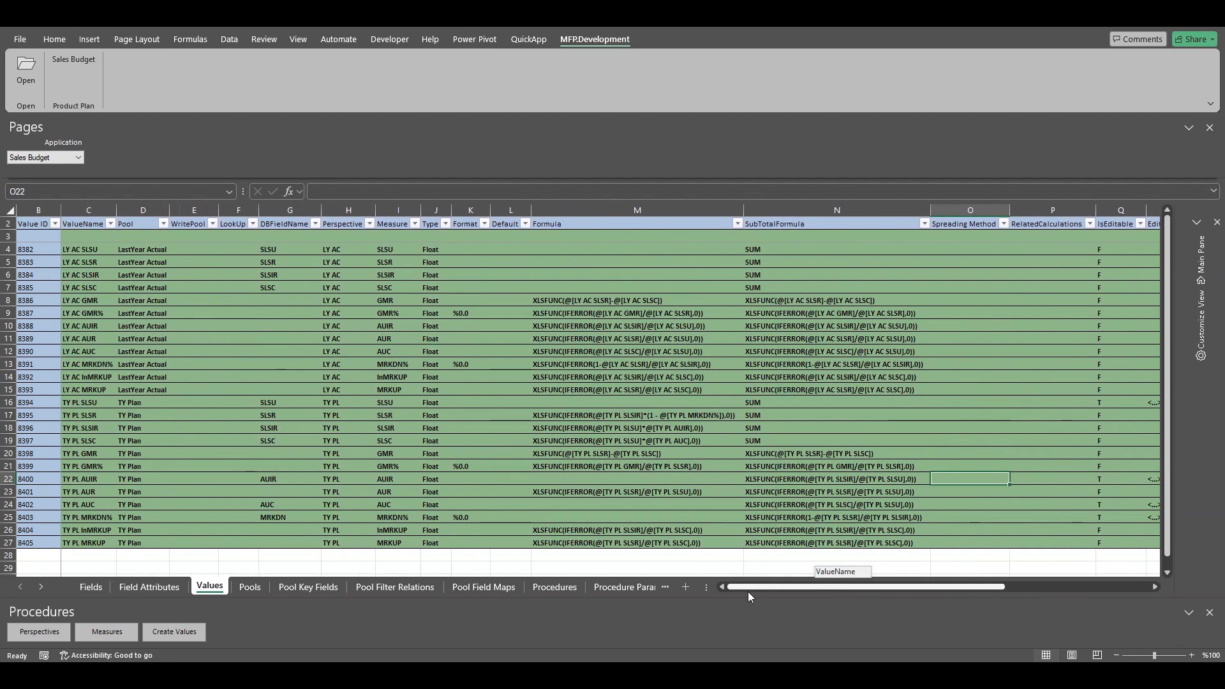
- Compare the Formula entries of TY PL SLSIR in M18 and TY PL AUIR in M22
left_click(85, 479)
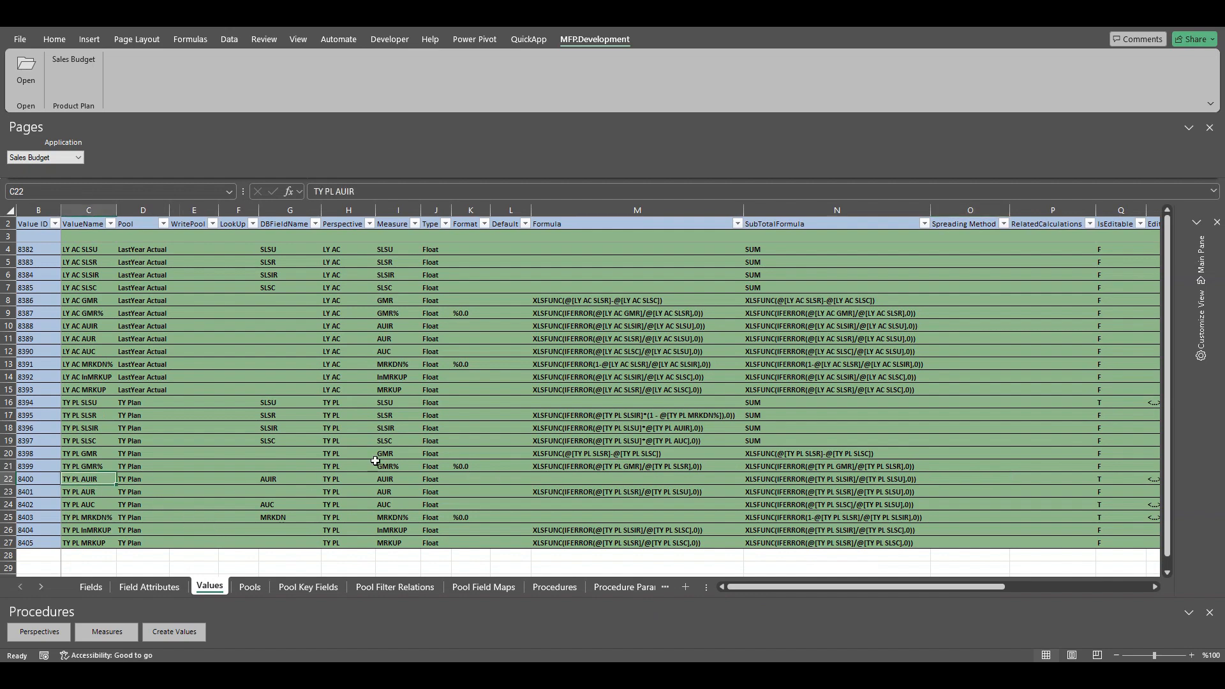
left_click(98, 428)
left_click(575, 432)
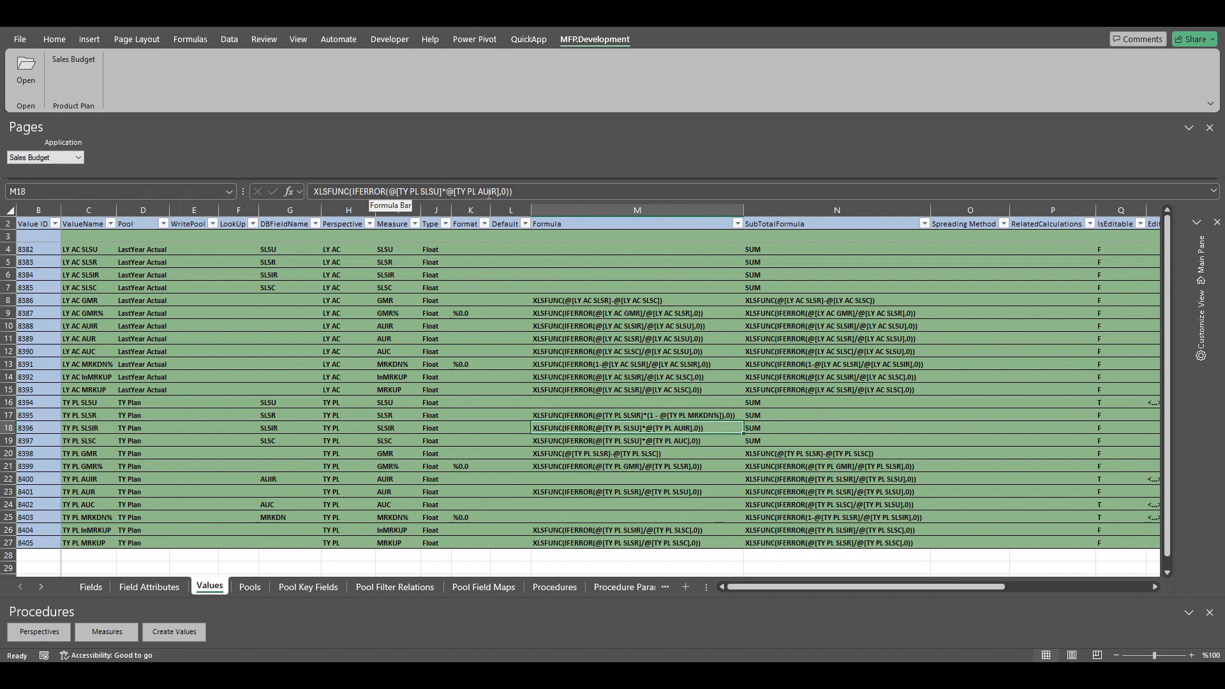
left_click(87, 479)
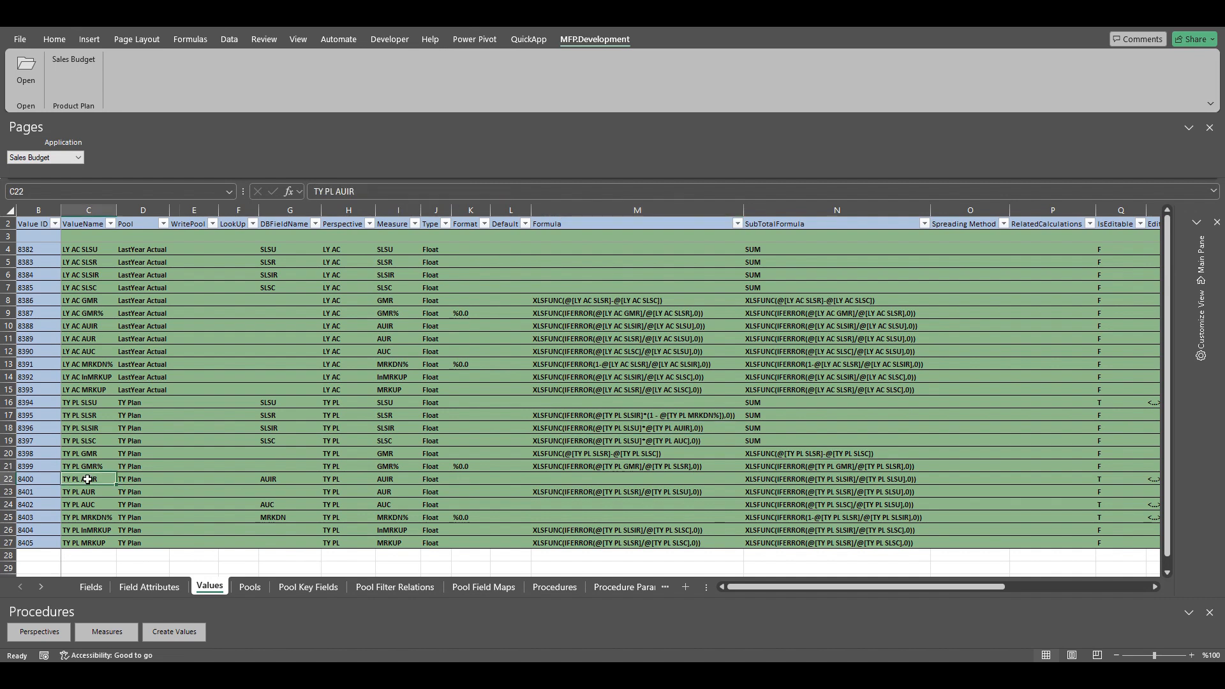
left_click(562, 479)
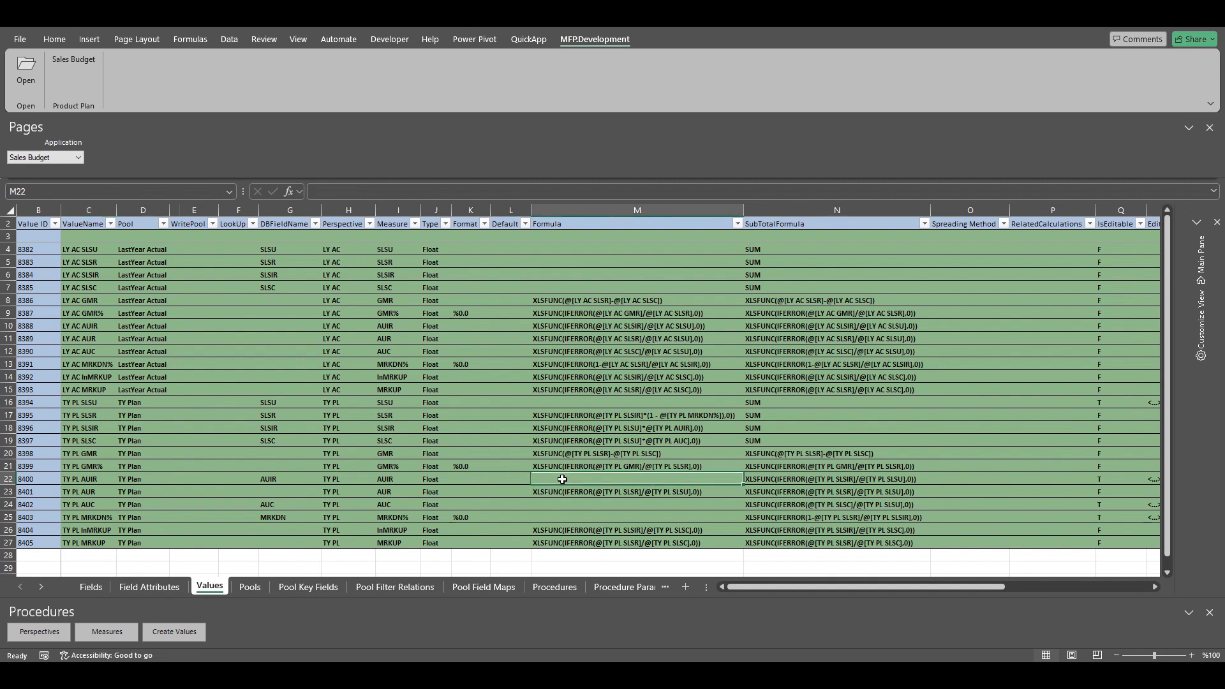
- Examine the Formula and SubTotalFormula entries of TY PL SLSIR in row 18 and TY PL AUIR in row 22
left_click(90, 483)
left_click(557, 479)
left_click(77, 428)
left_click(586, 428)
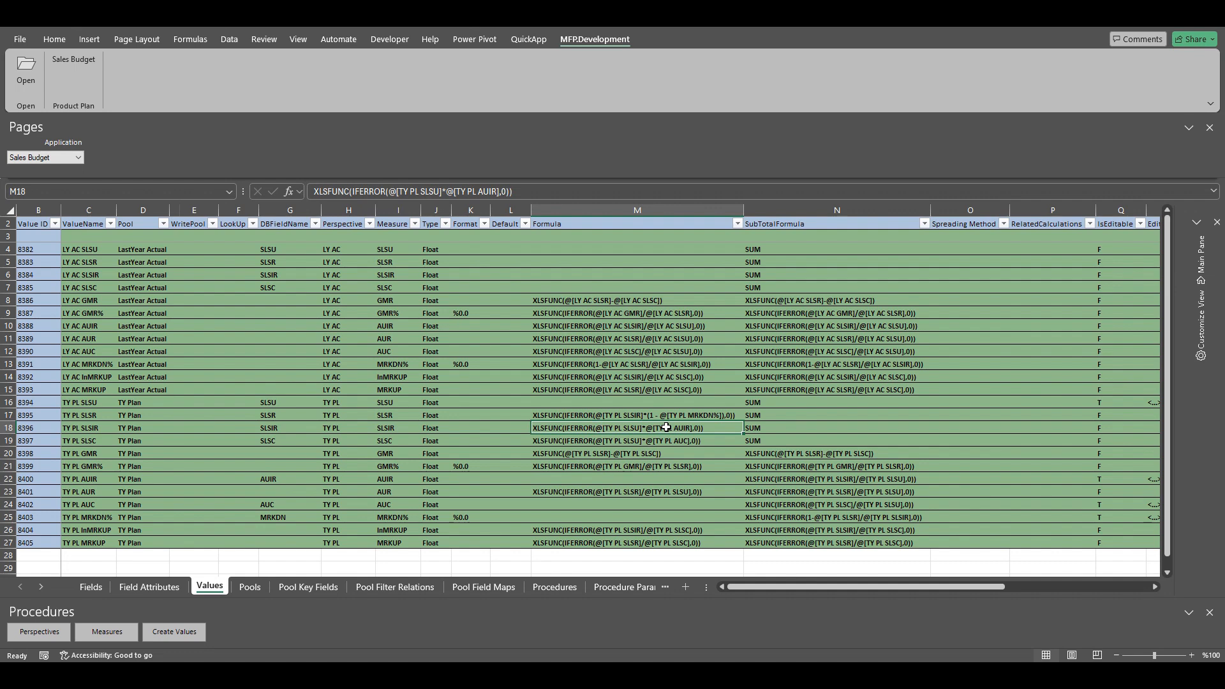
left_click(799, 427)
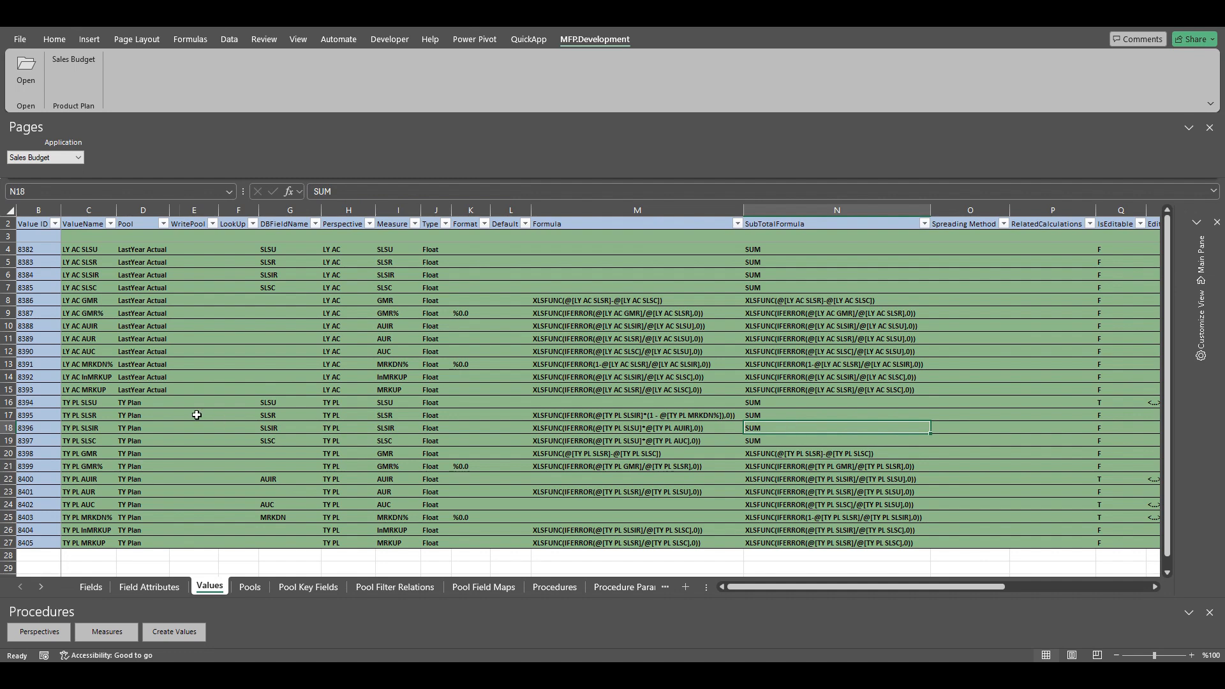
left_click(569, 429)
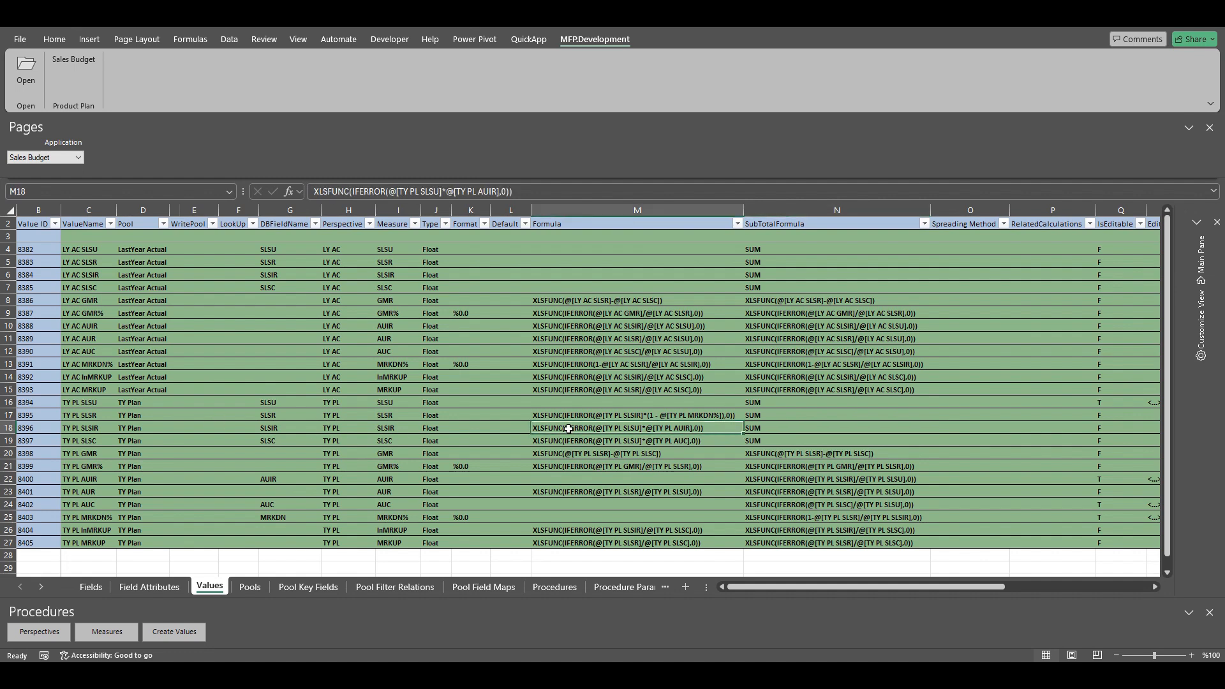
left_click(92, 478)
left_click(546, 480)
left_click(773, 477)
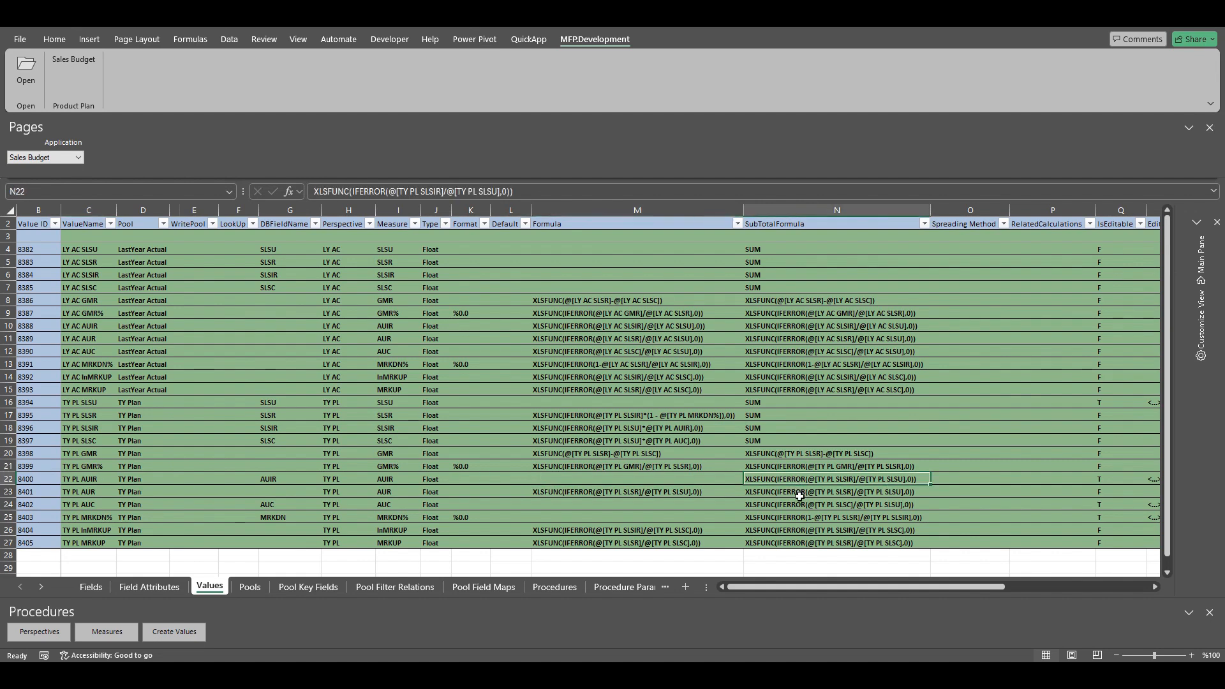
left_click(600, 480)
left_click_drag(790, 587, 752, 587)
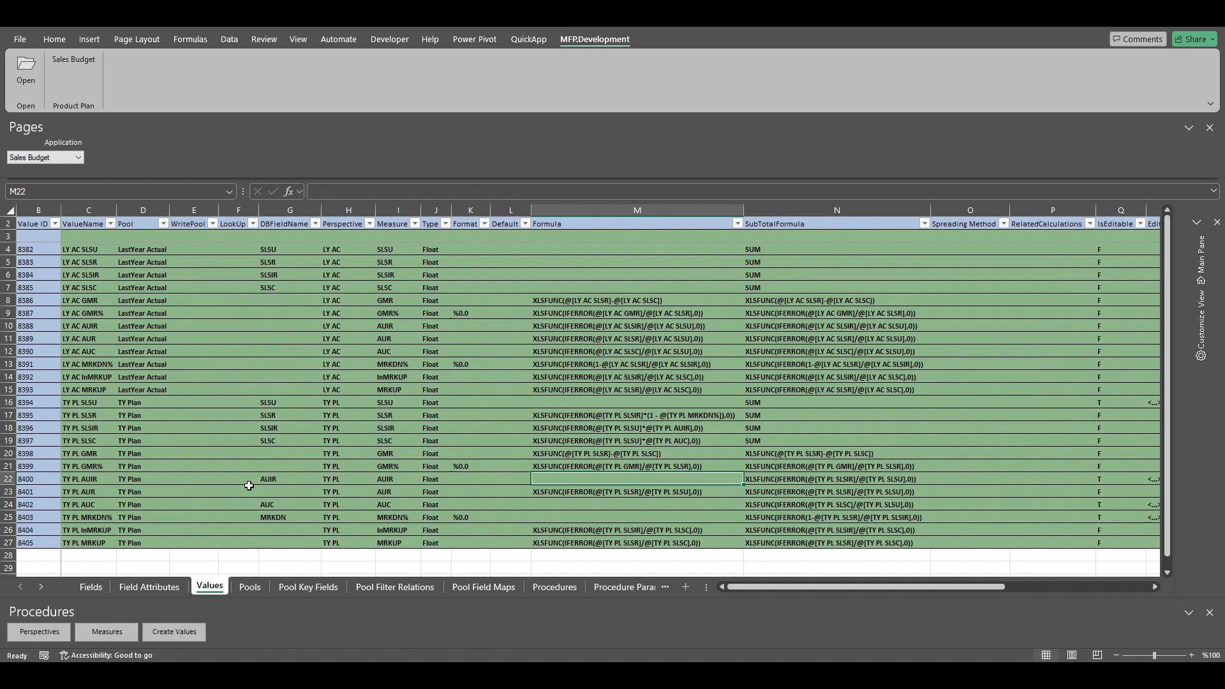
- Open the Spreading Method Editor for TY PL AUIR in O22 and set its USE value to TY PL SLSIR
left_click(977, 478)
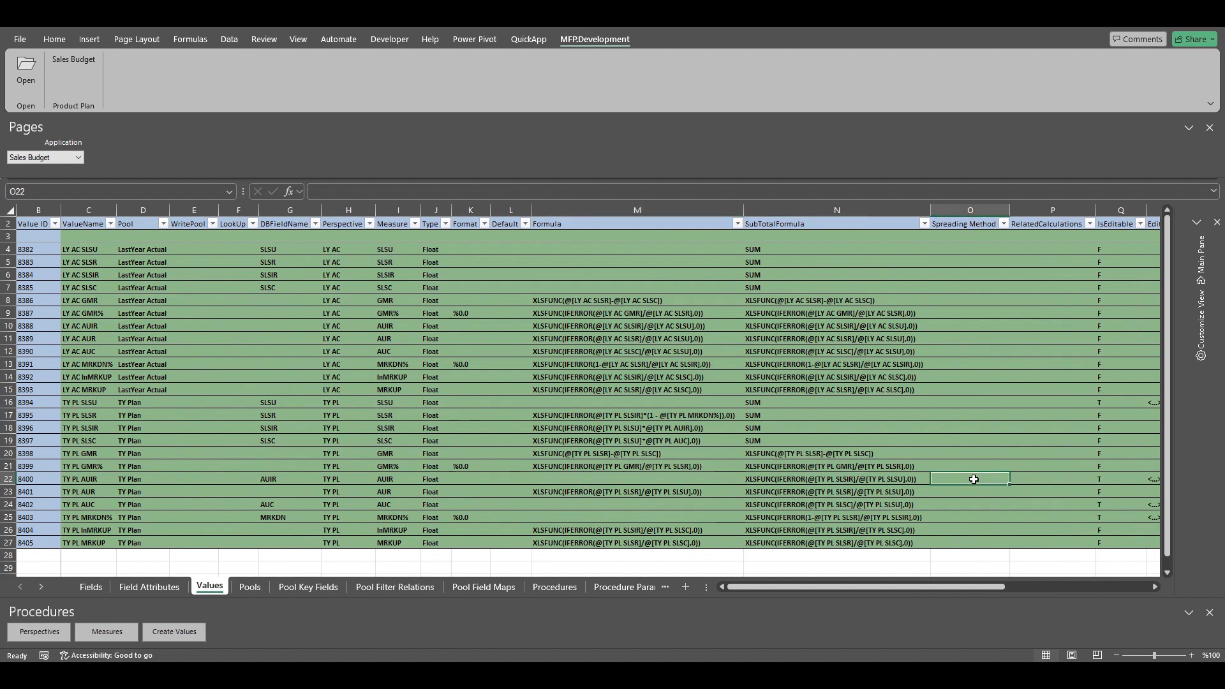
double_click(974, 478)
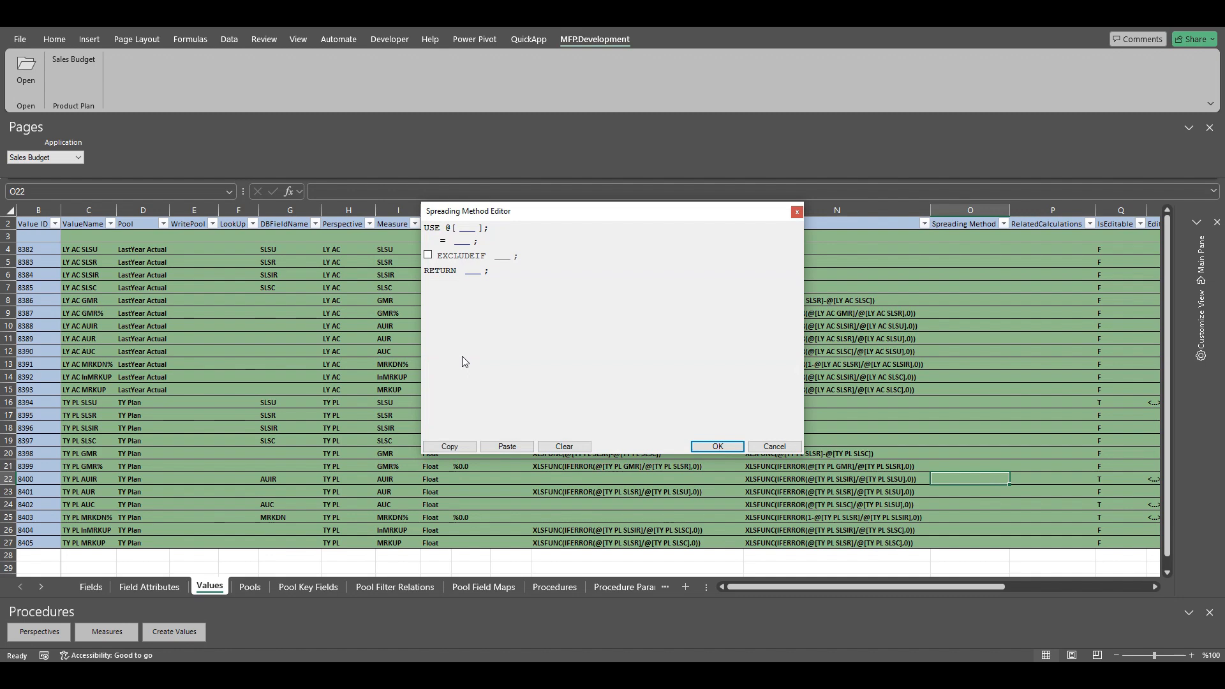
left_click(470, 232)
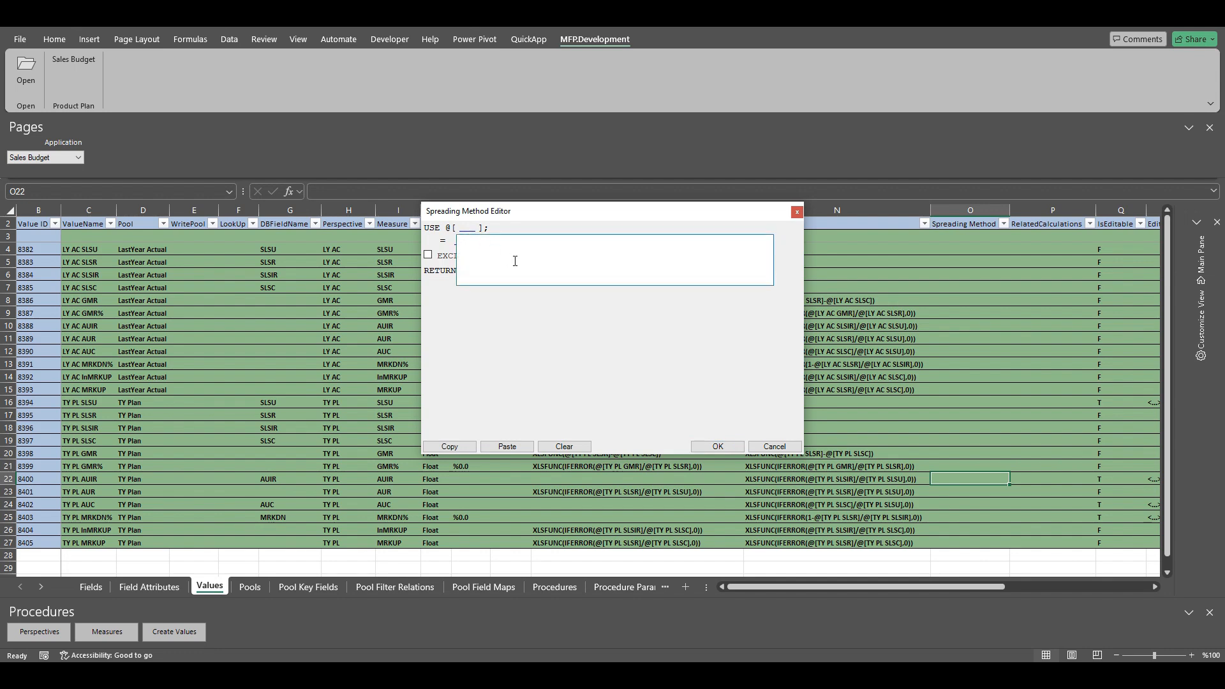
type("TY PL SLSIR")
key("Return")
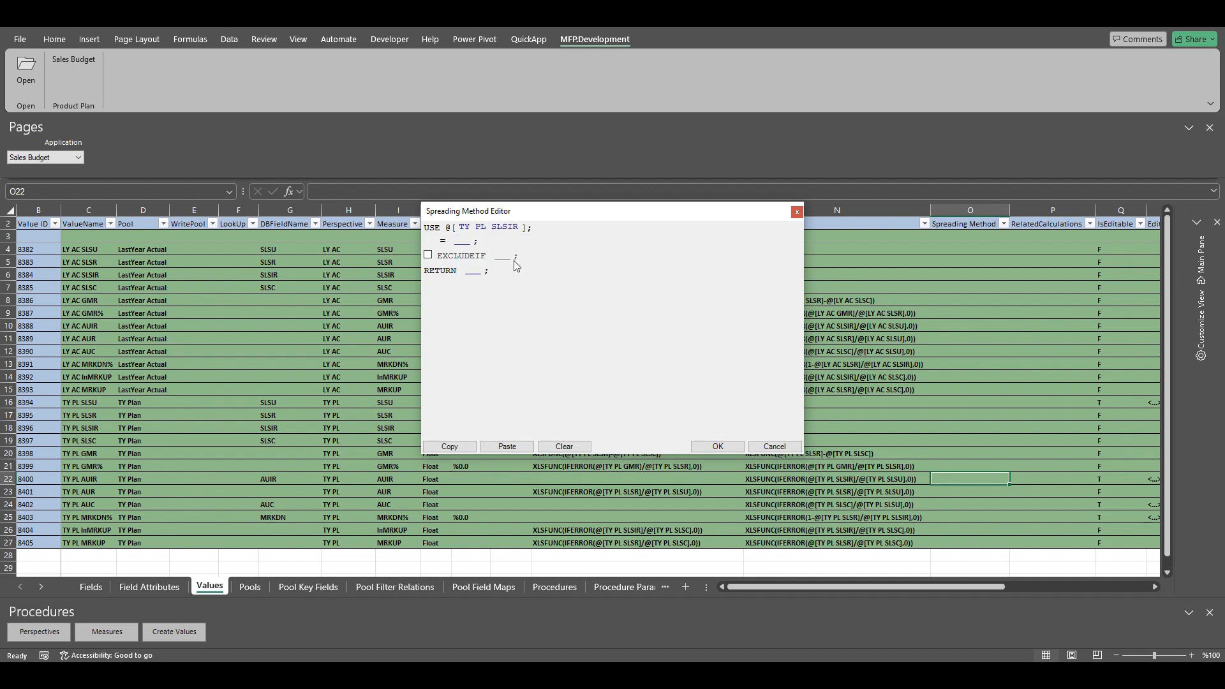
- Define the expression for the USE value as IFERROR(@[TY PL SLSU]*@[TY PL AUIR],0)
left_click(462, 242)
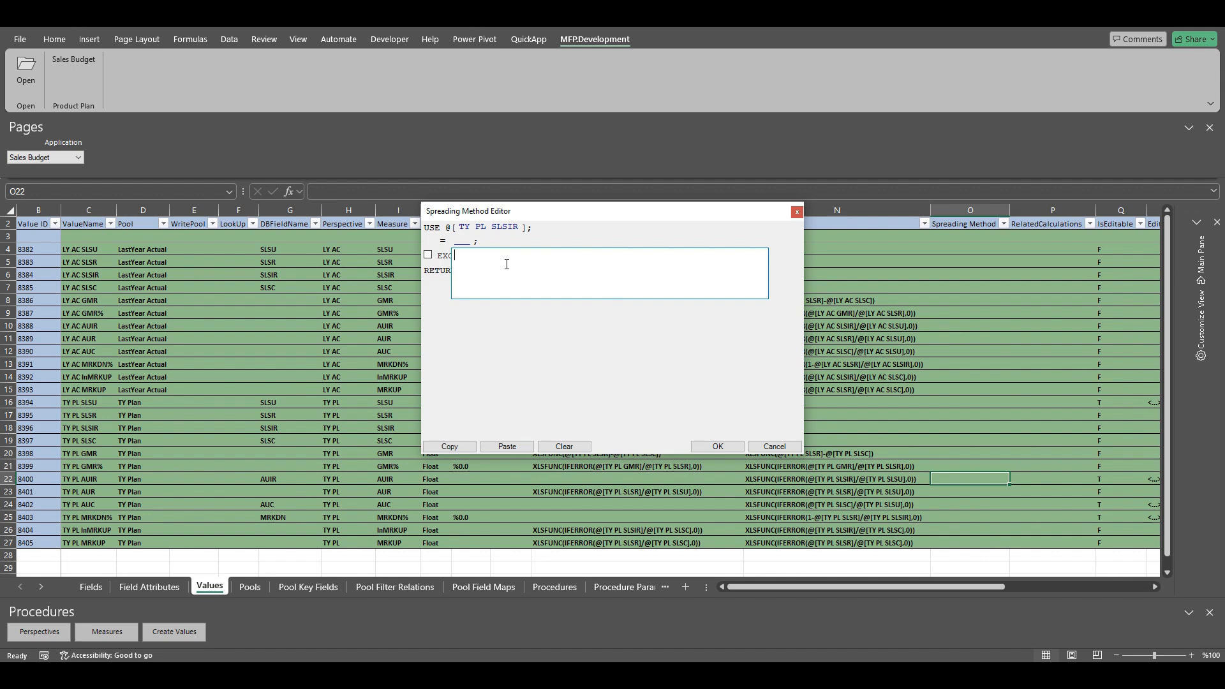
type("IFERROR")
type("()")
type("@")
type("[TY PL ")
type("SLSU")
type("]*@")
type("[TY PL AUIR],0)")
key("Return")
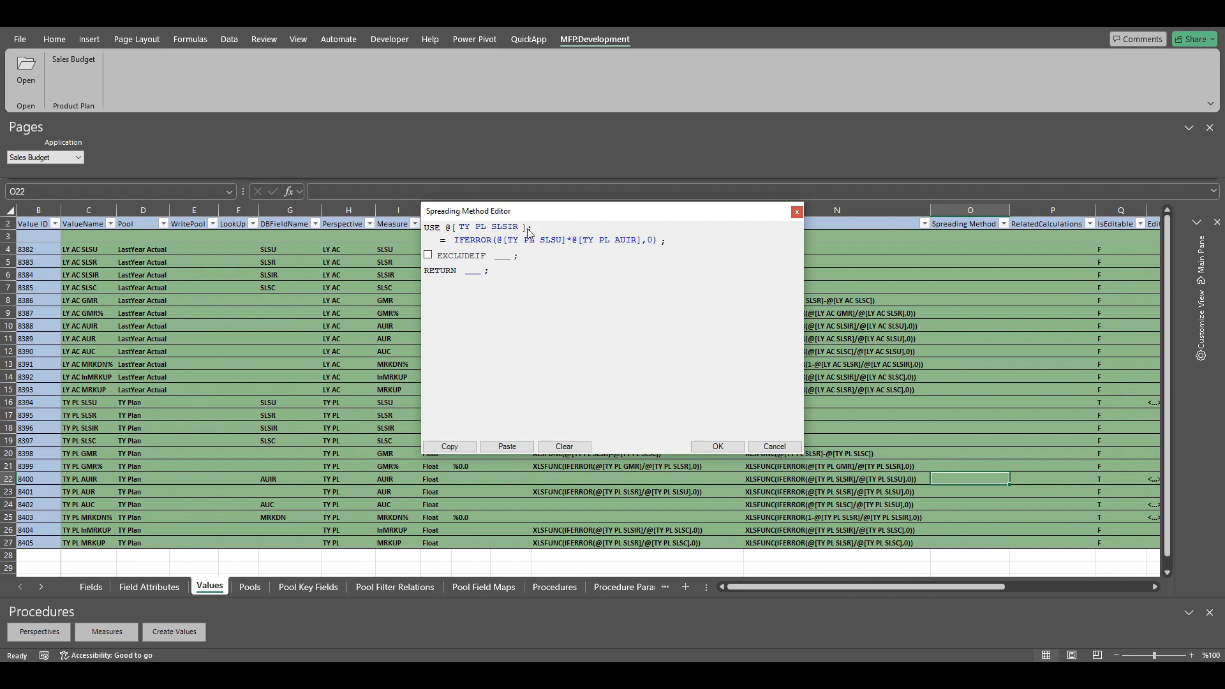
- Set the RETURN expression to IFERROR(@[TY PL SLSIR]/@[TY PL SLSU],0), accept the spreading method and recheck the definition in O22
left_click(472, 273)
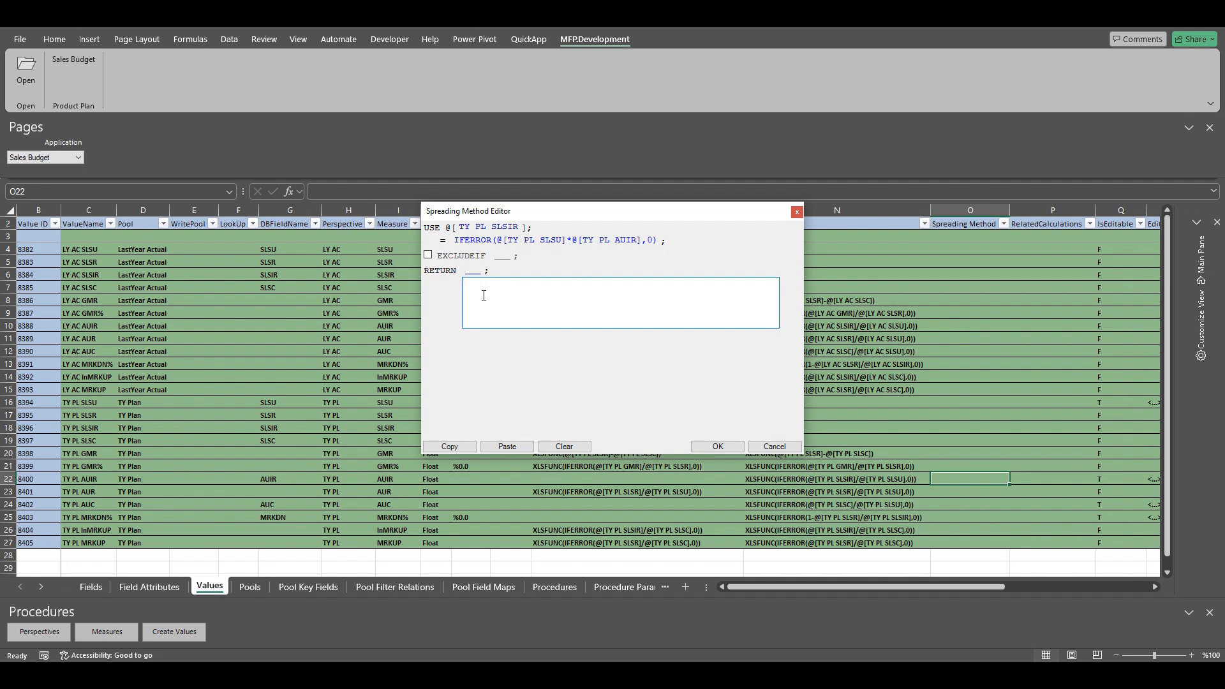
type("IFERROR(@[TY PL SLSIR]/@[TY PL SLSU],0")
left_click(591, 356)
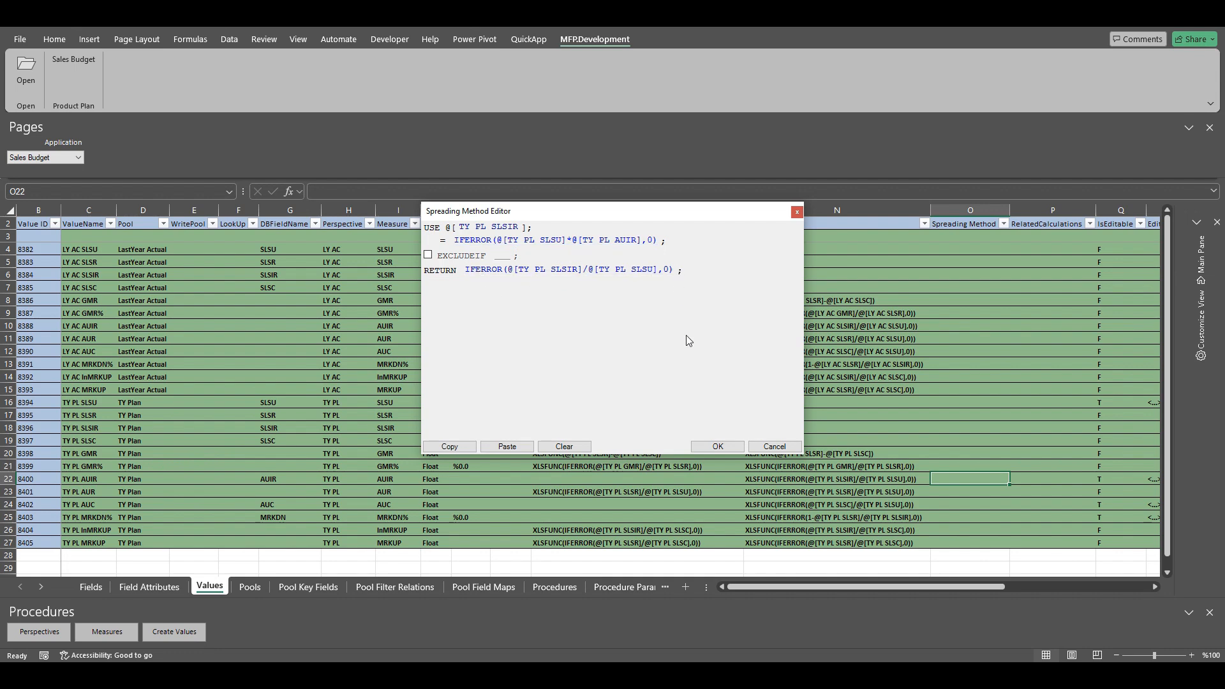
left_click(718, 446)
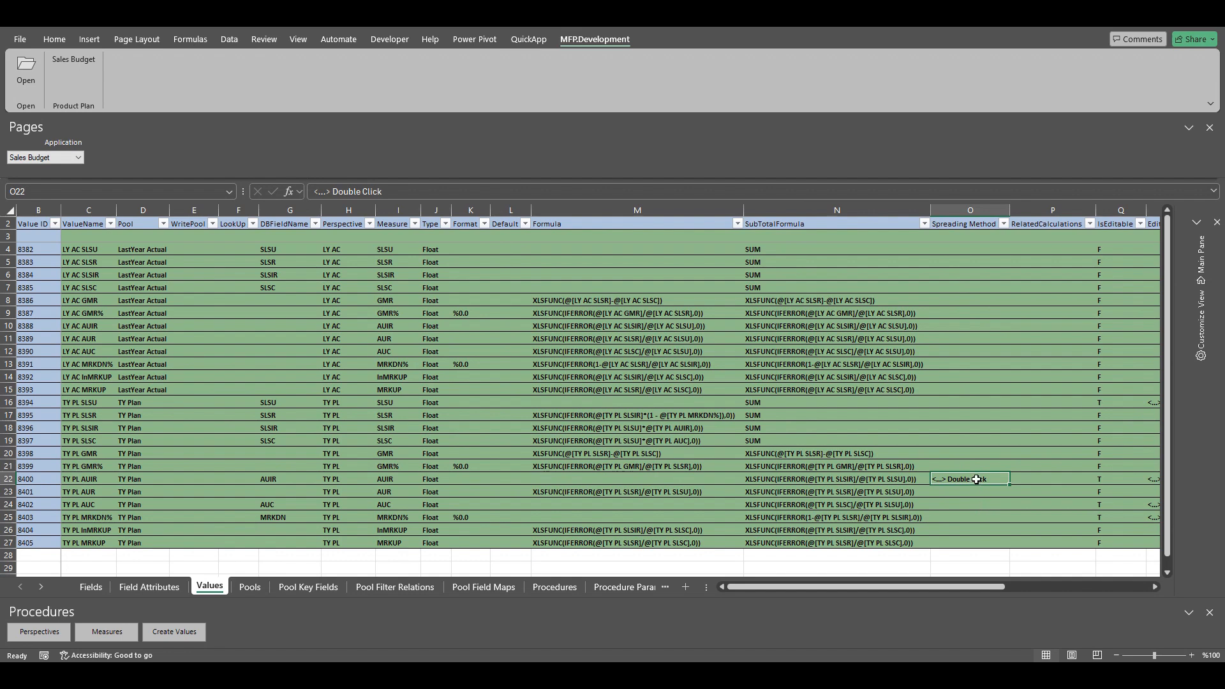
double_click(976, 479)
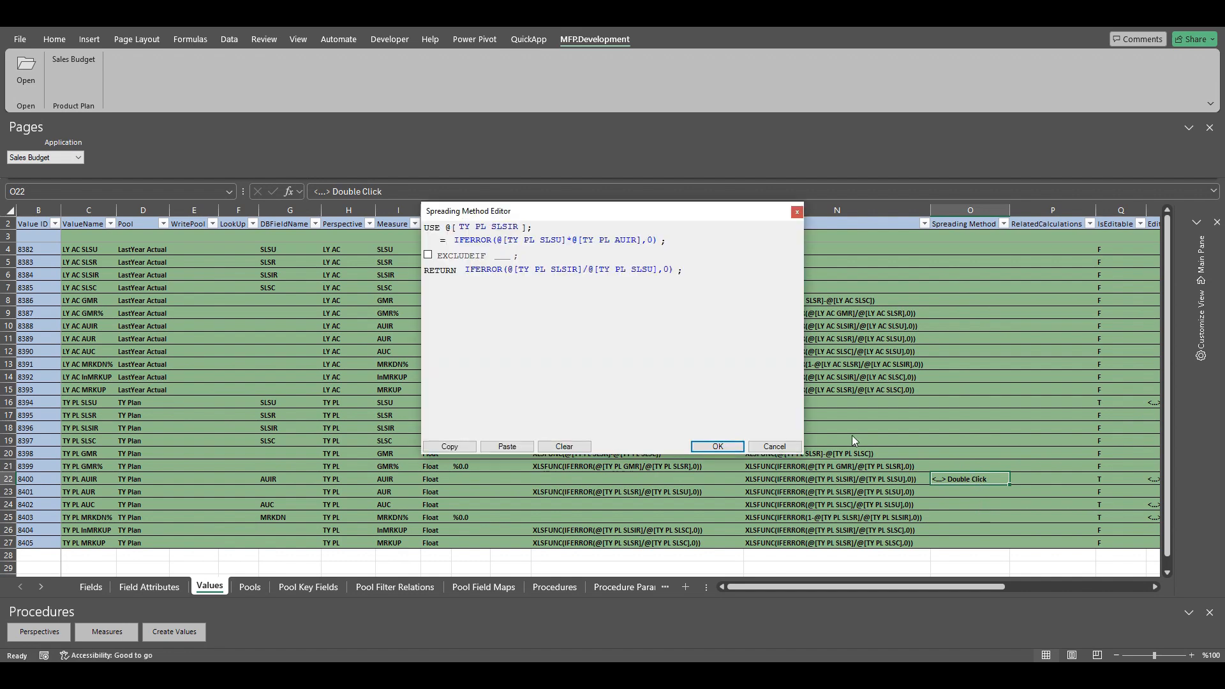
left_click(782, 448)
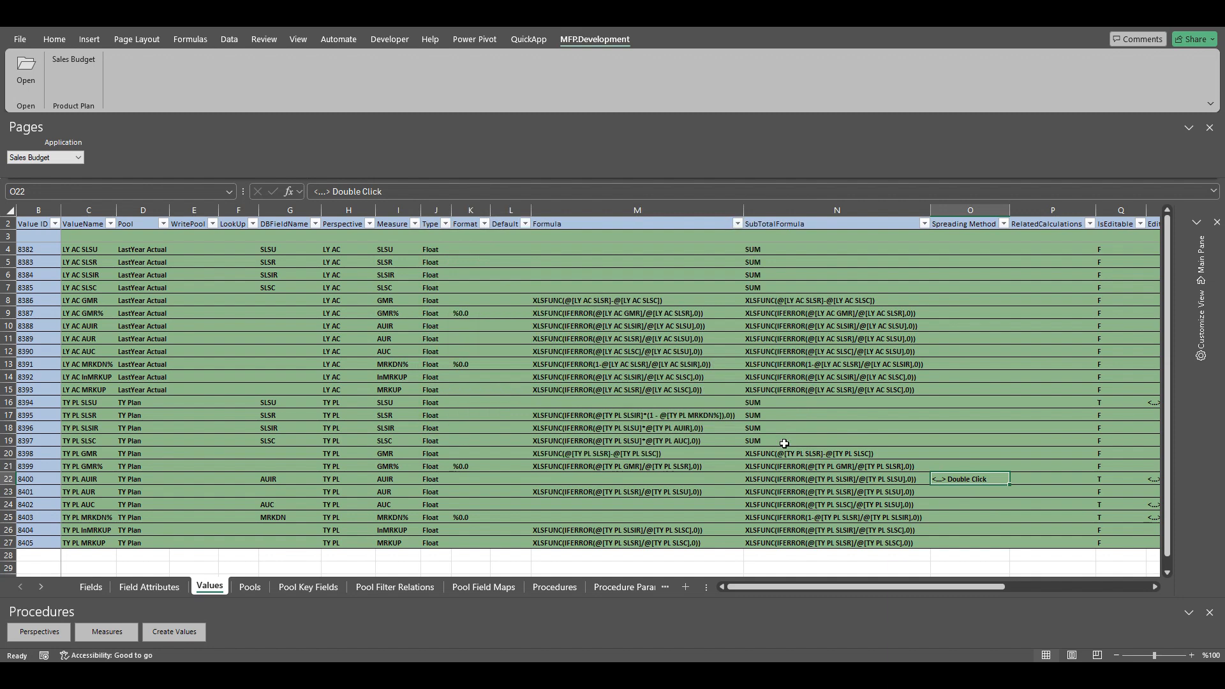
- Open the Sales Budget application and load its workspace for TR Retail, 22SS and Polar Wear
left_click(78, 57)
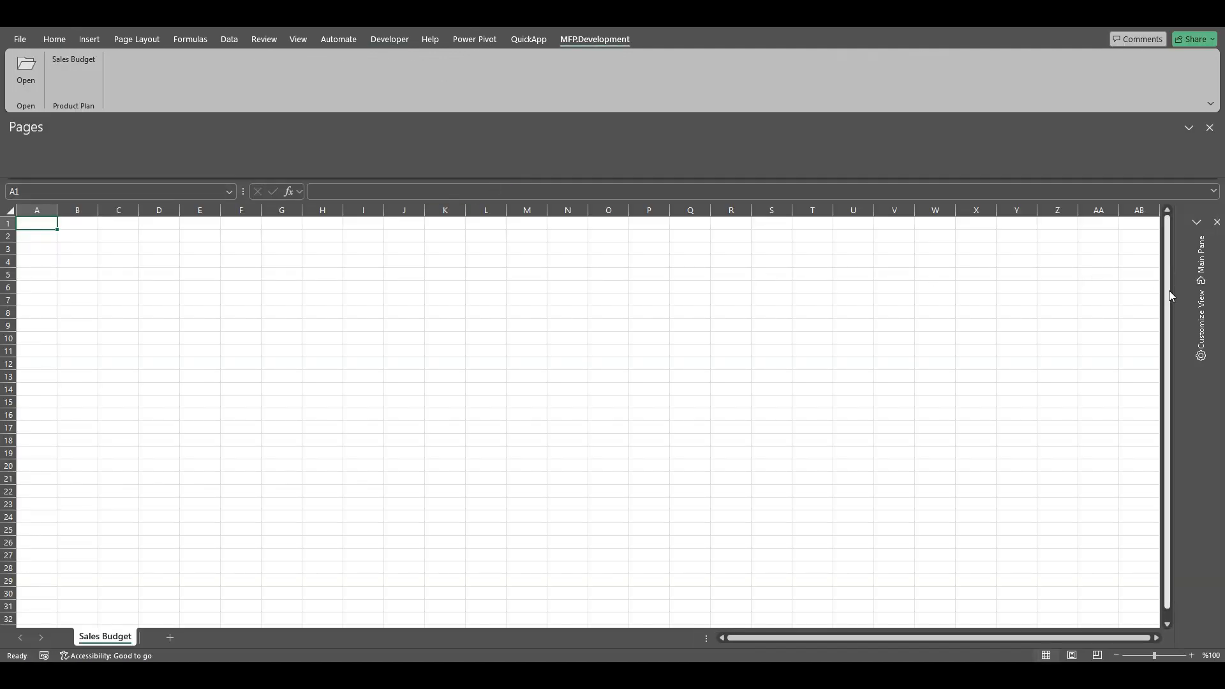
left_click(1201, 258)
left_click(989, 634)
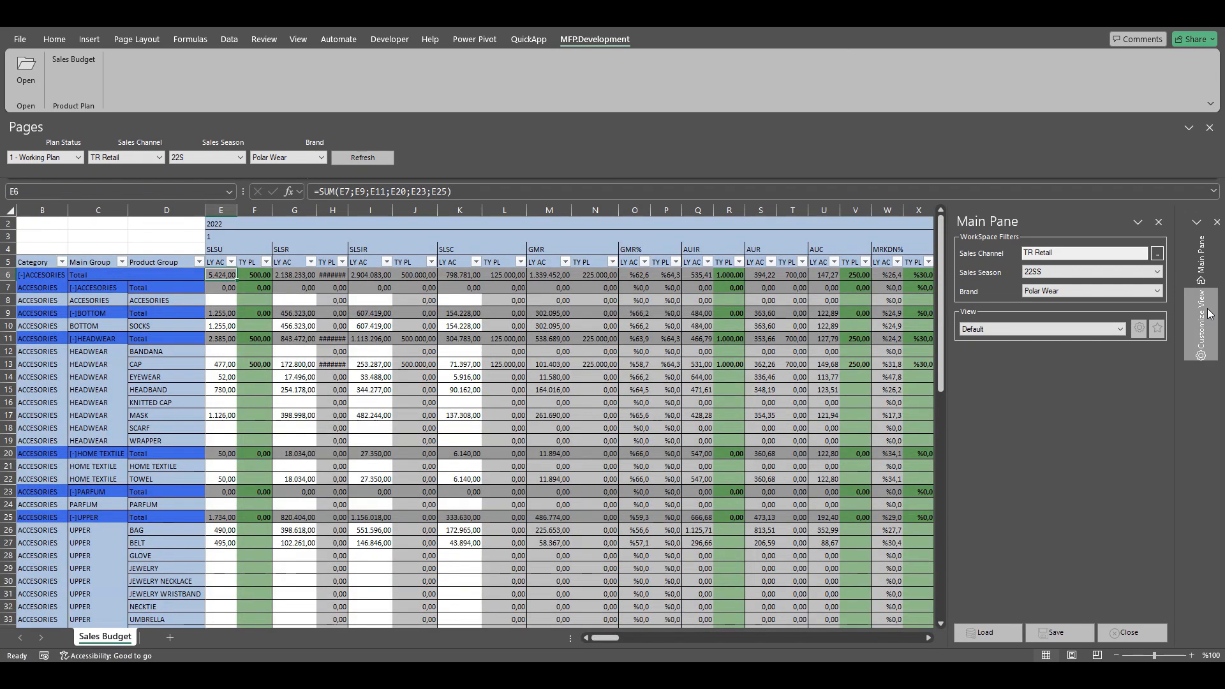
- Move the Category field from the rows to the page filters, apply the view and collapse the Main Pane
left_click(1210, 314)
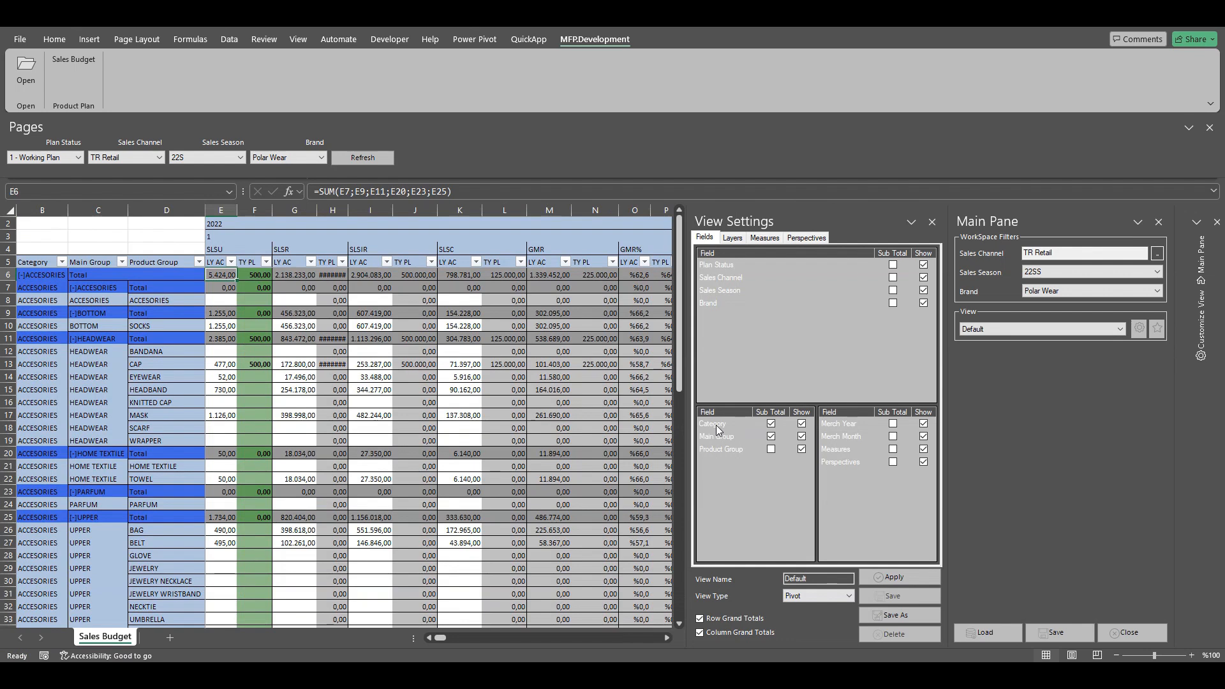
left_click(896, 577)
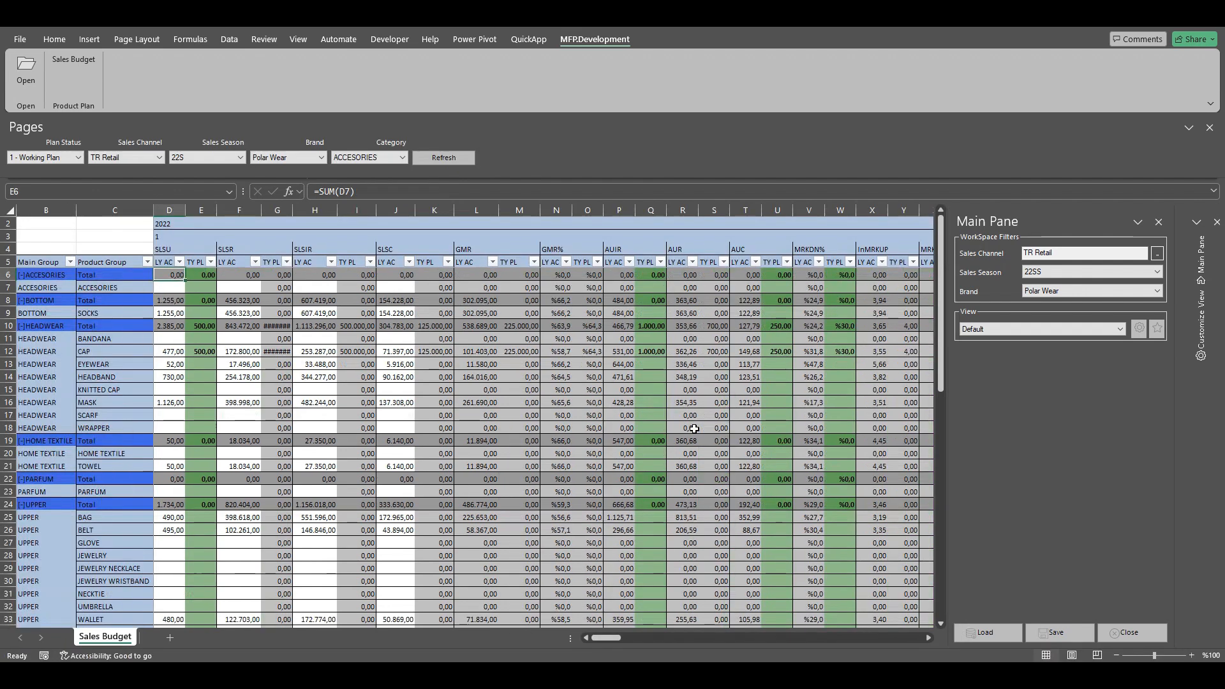
left_click(1201, 255)
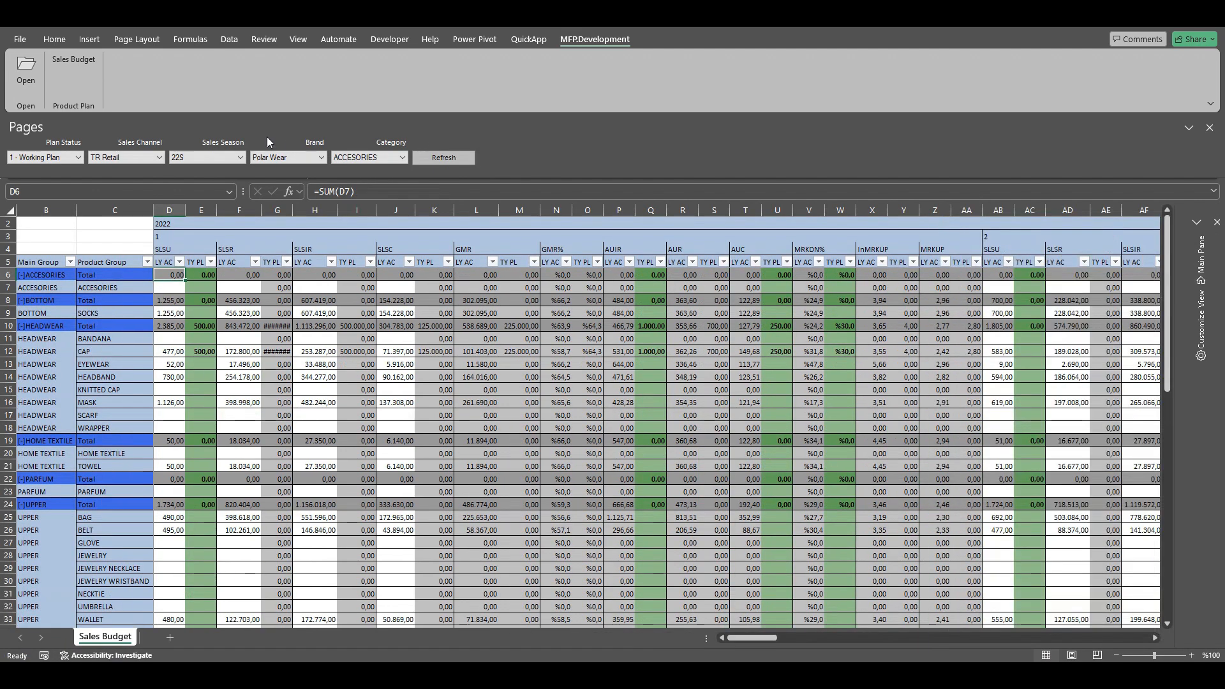
- Filter the budget to the TEXTILE category and refresh the data
left_click(359, 159)
left_click(360, 186)
left_click(463, 158)
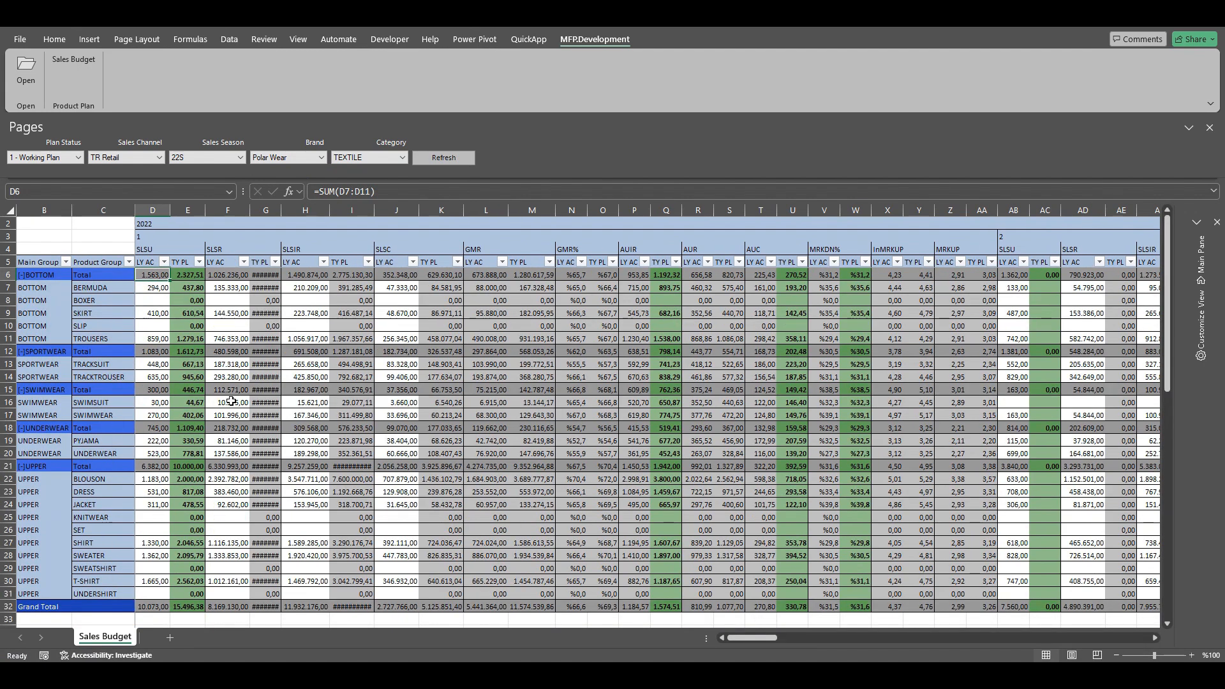
- Lock the UPPER BLOUSON row and set the UPPER total's TY PL AUIR for month 1 to 2000
left_click(662, 479)
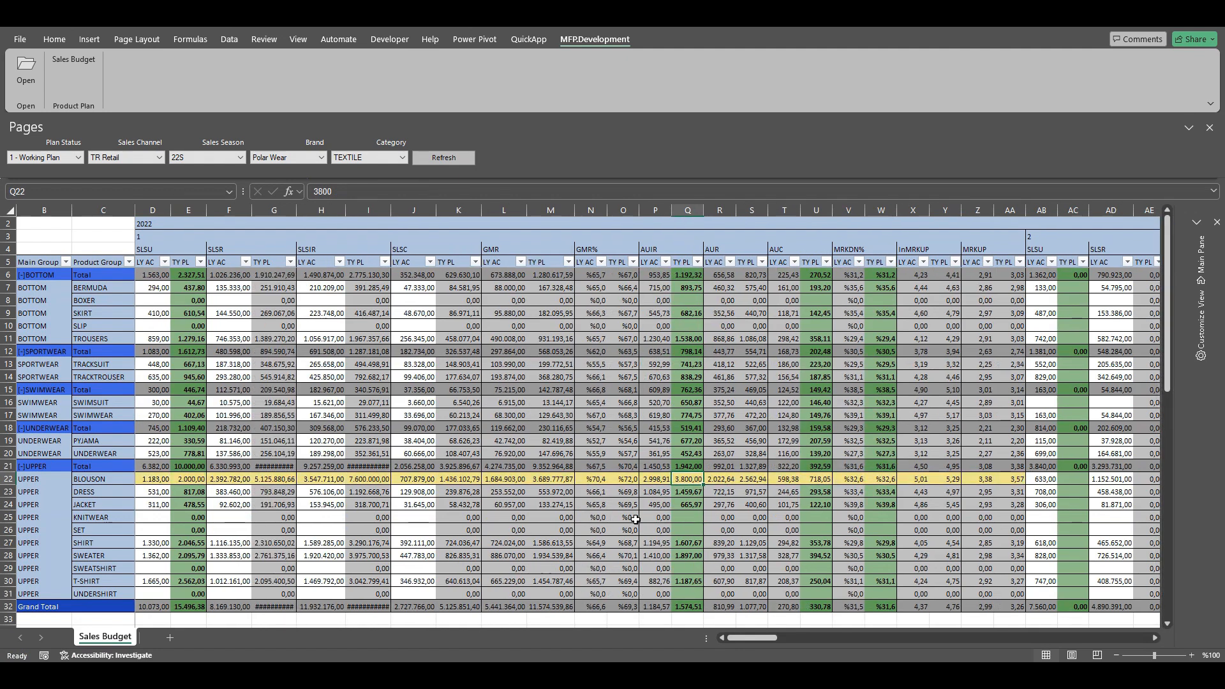
left_click(690, 466)
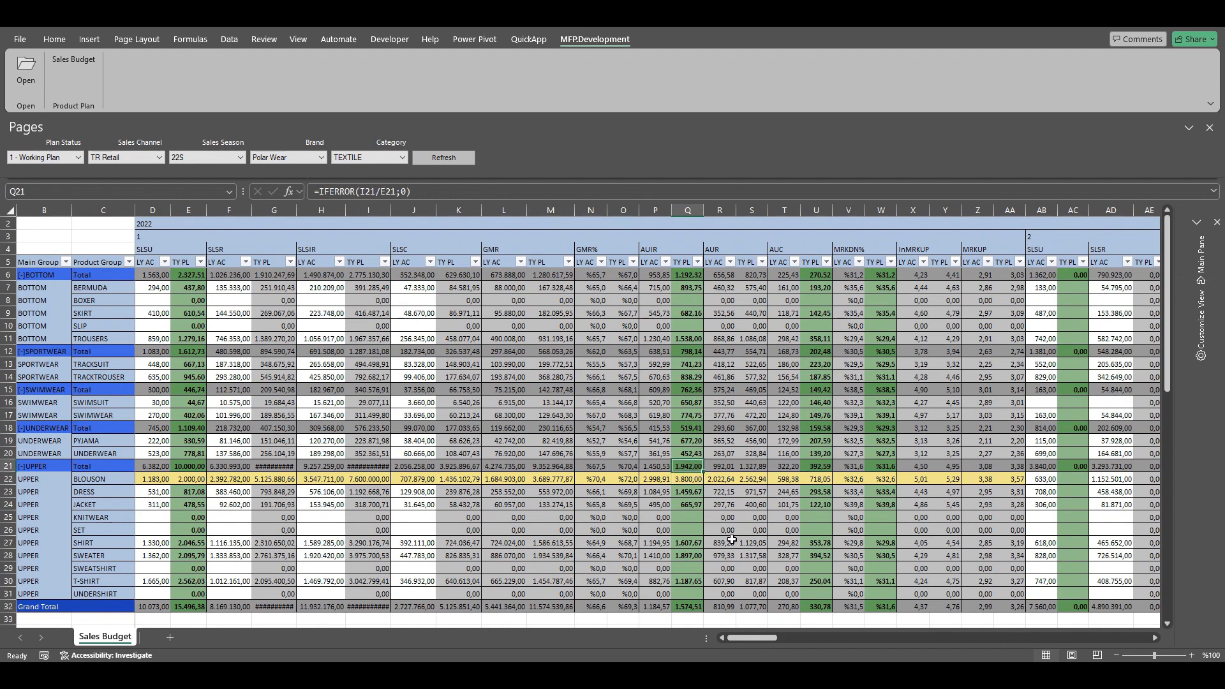
type("2000")
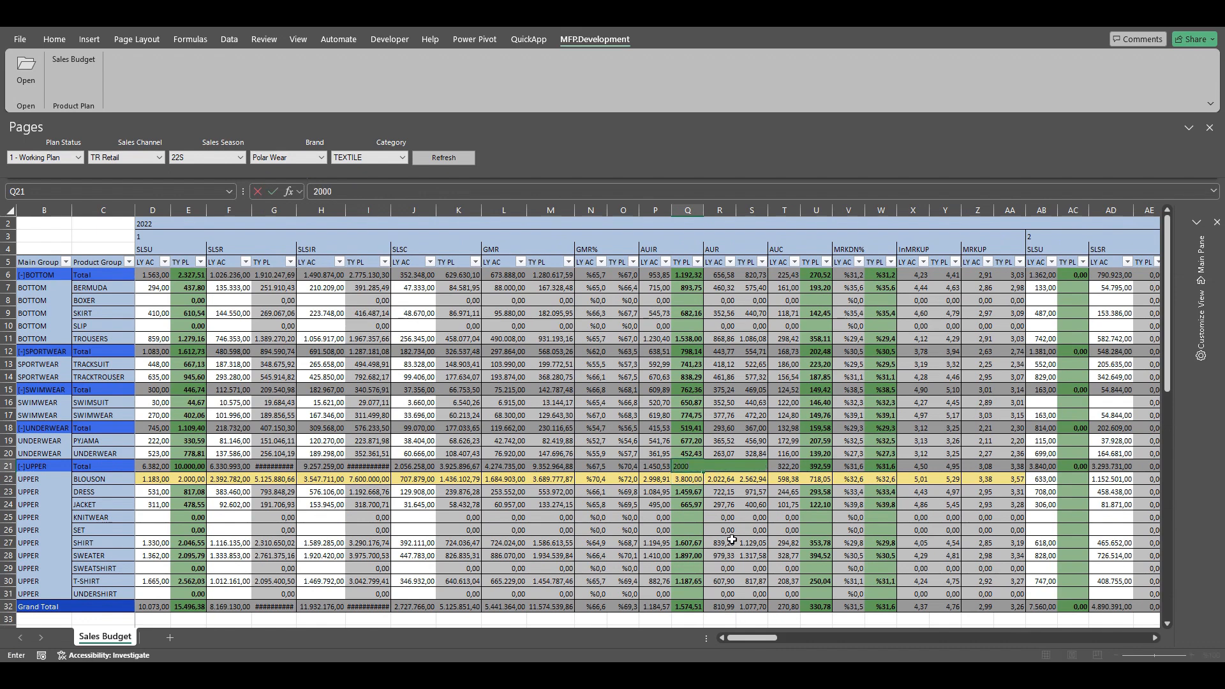
key("Return")
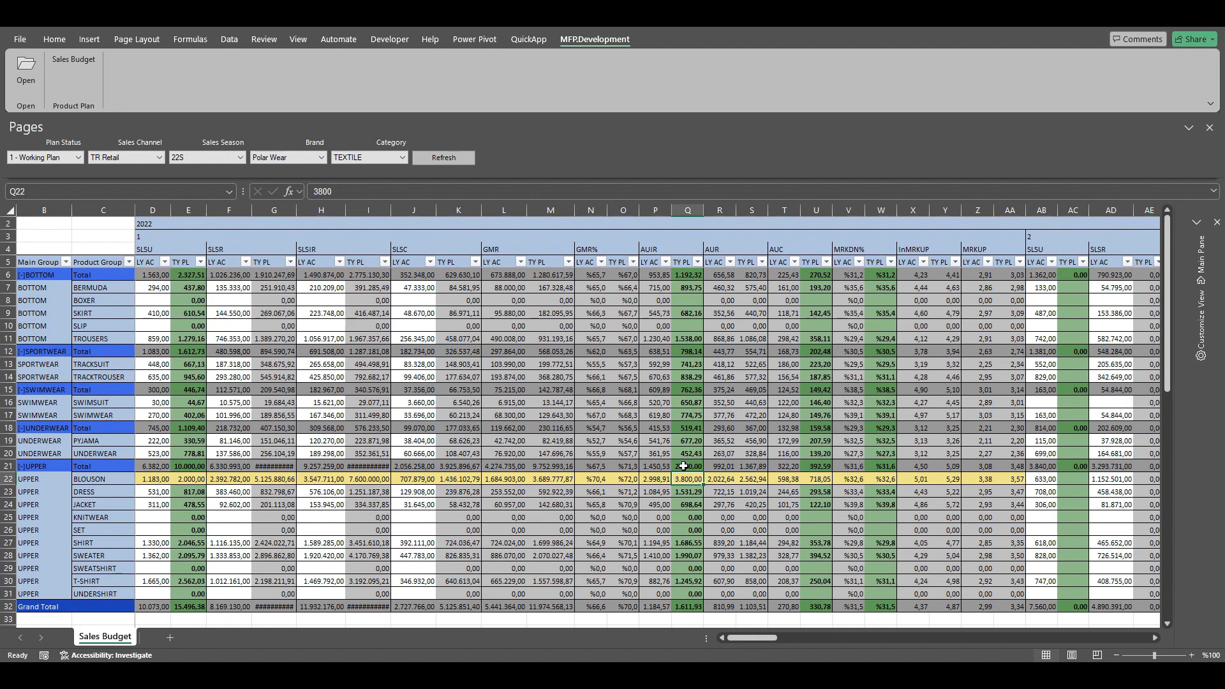
- Examine the TY PL AUIR values of the UPPER total and its DRESS, JACKET, KNITWEAR and T-SHIRT rows
left_click(683, 467)
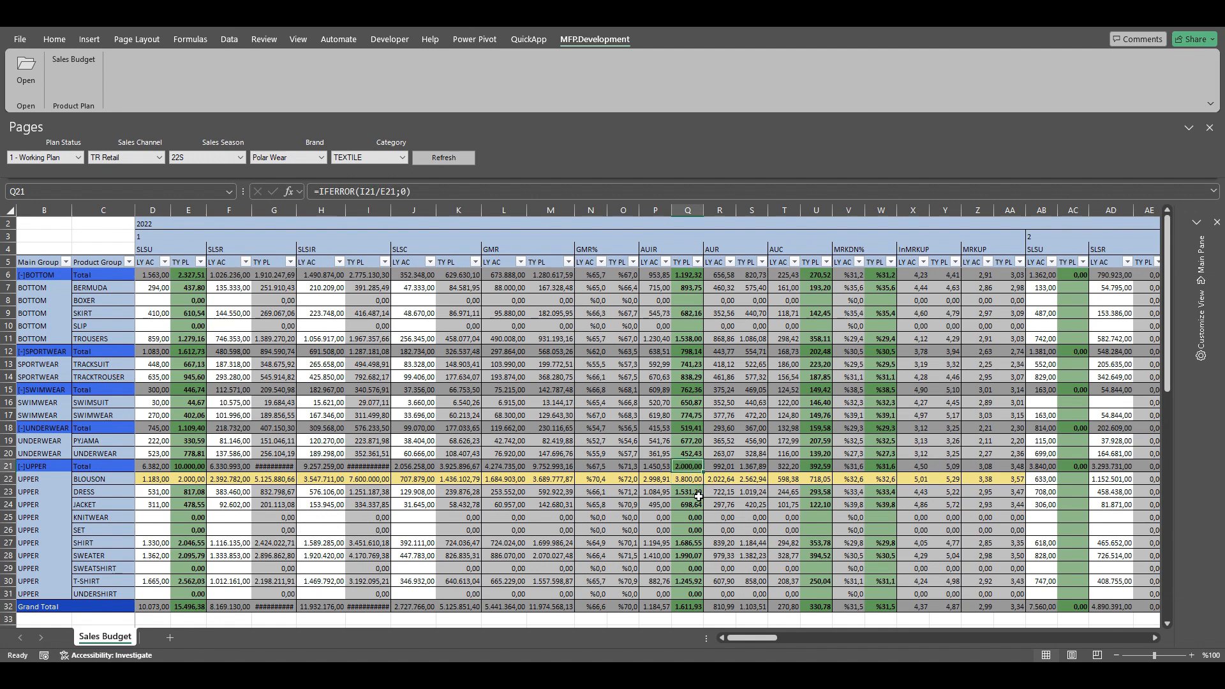
left_click(689, 492)
left_click(694, 504)
left_click(698, 518)
left_click(694, 582)
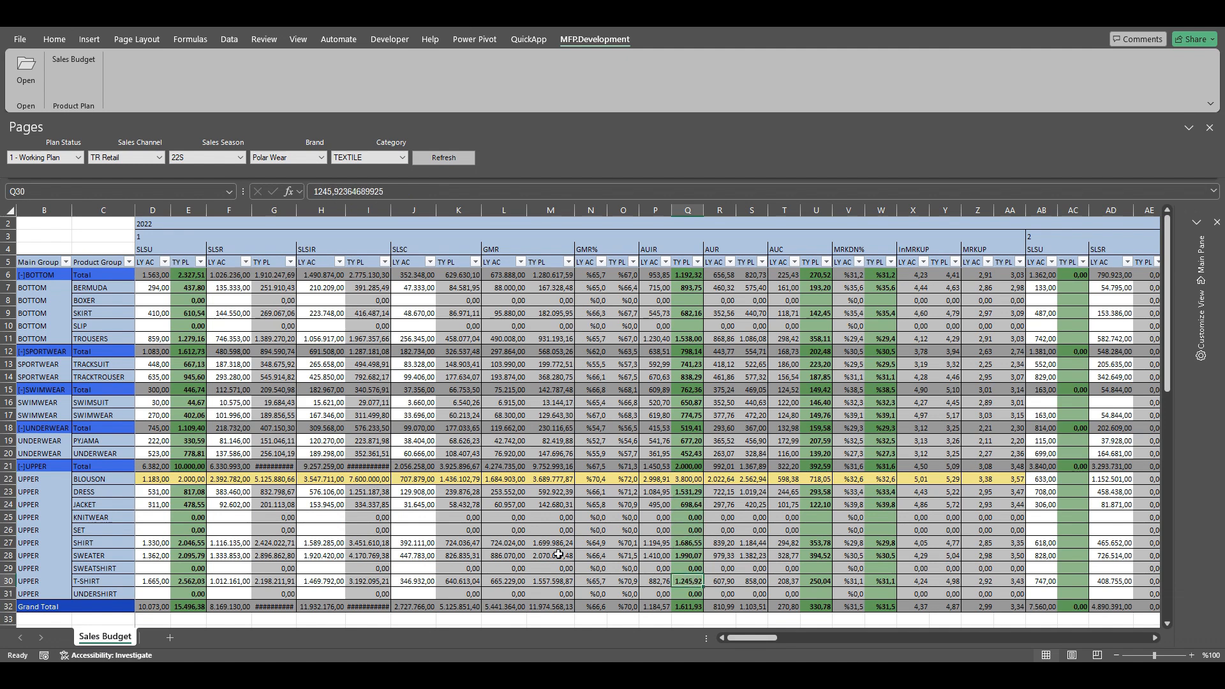
- Widen the TY PL SLSIR column to fit its contents and check the UPPER total's TY PL AUIR and SLSIR formulas
double_click(390, 210)
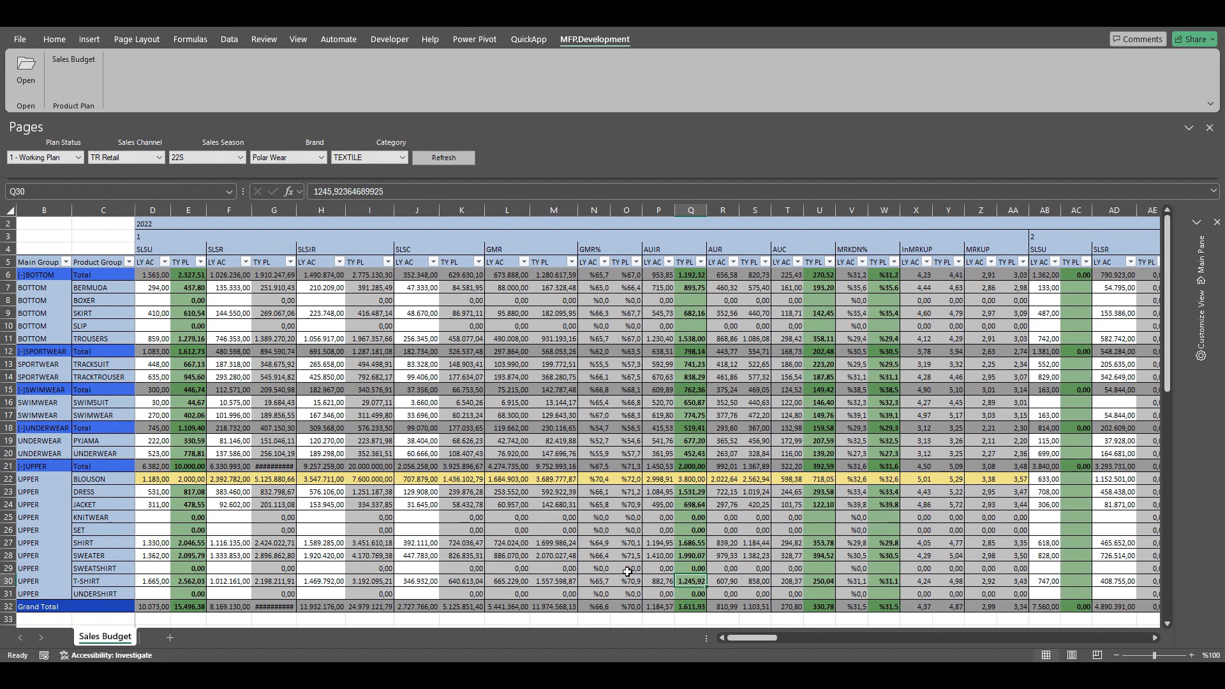
left_click(694, 469)
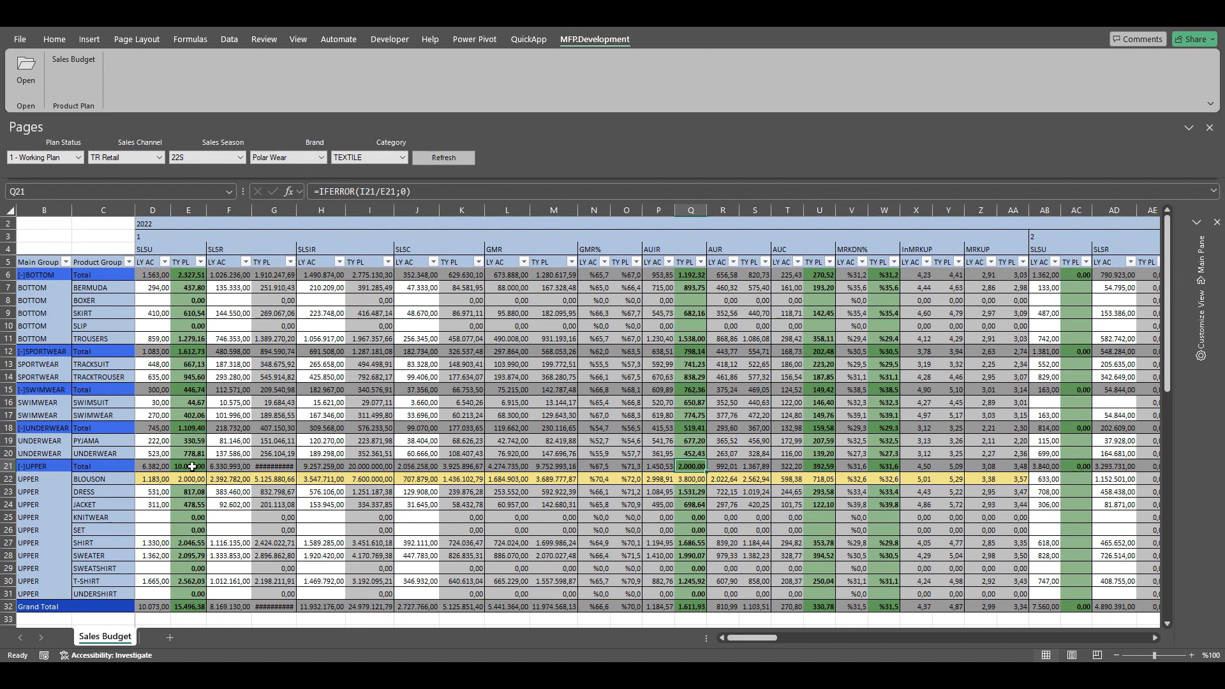
left_click(372, 469)
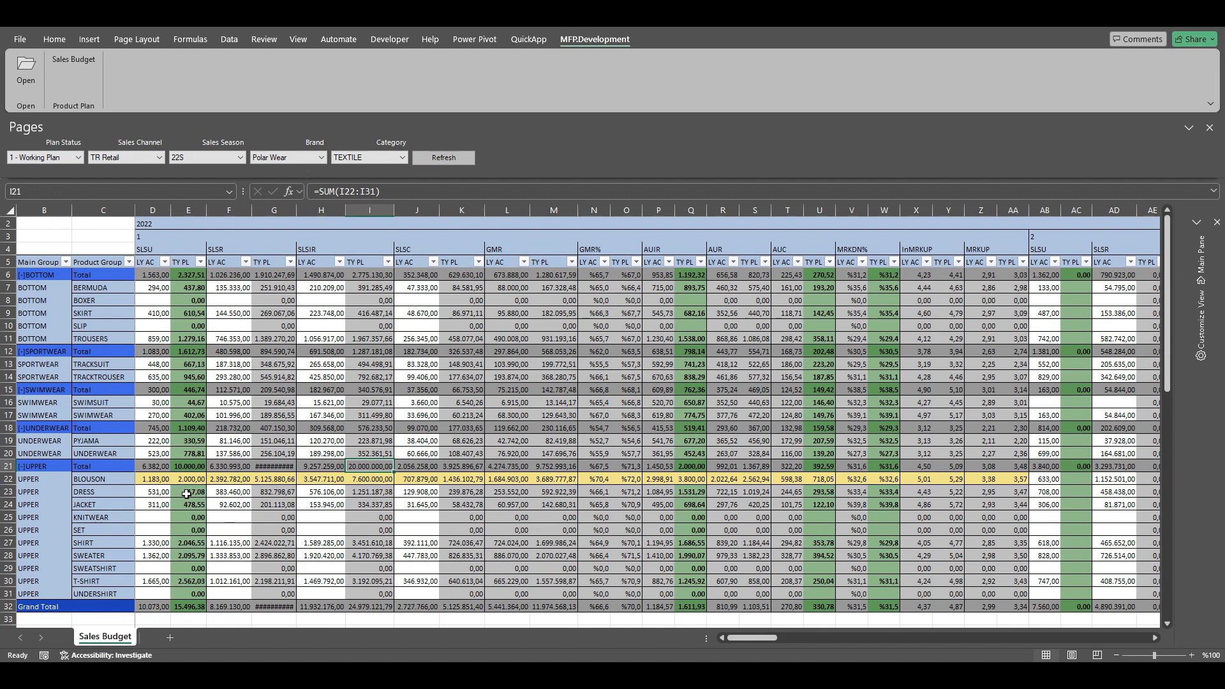
- Inspect the TY PL AUIR, AUC and MRKDN% values of the UPPER DRESS row
left_click(690, 491)
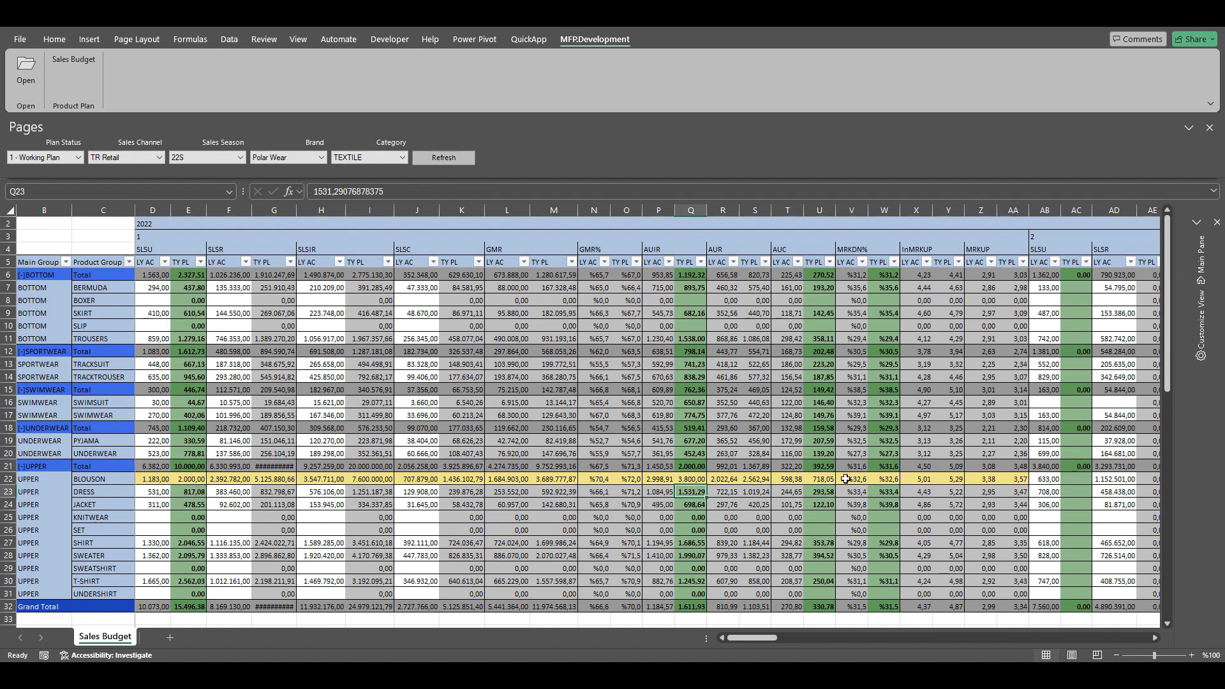
left_click(823, 491)
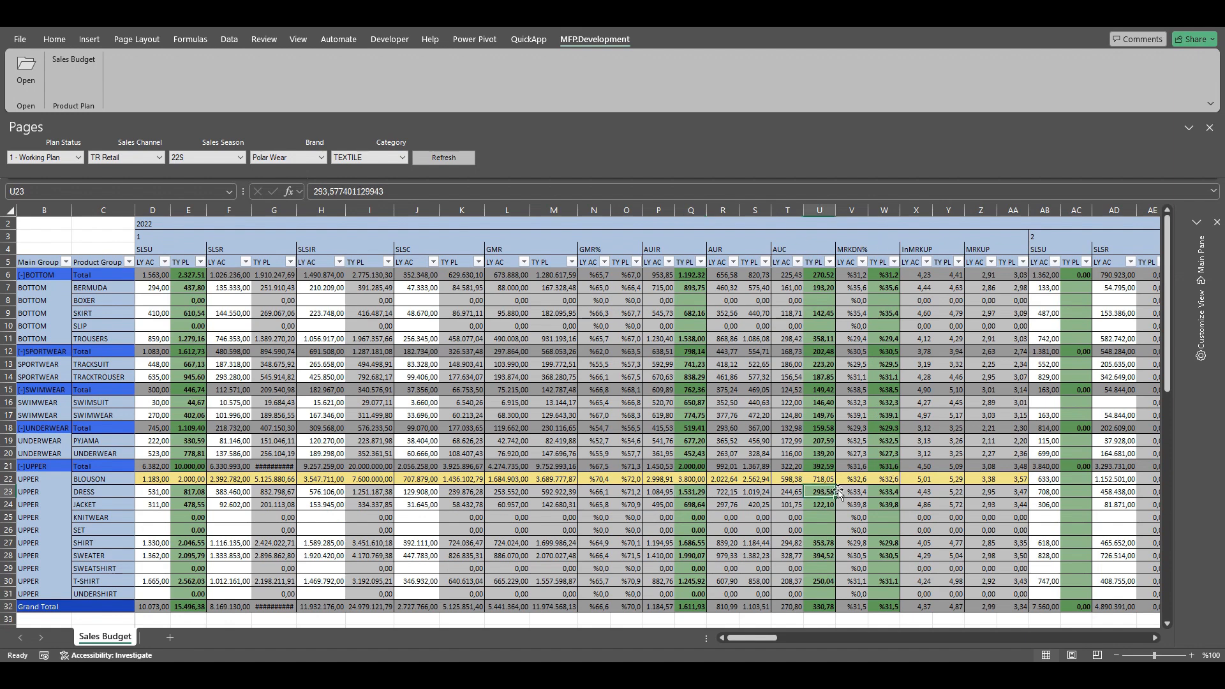
left_click(888, 490)
left_click(820, 492)
left_click(886, 492)
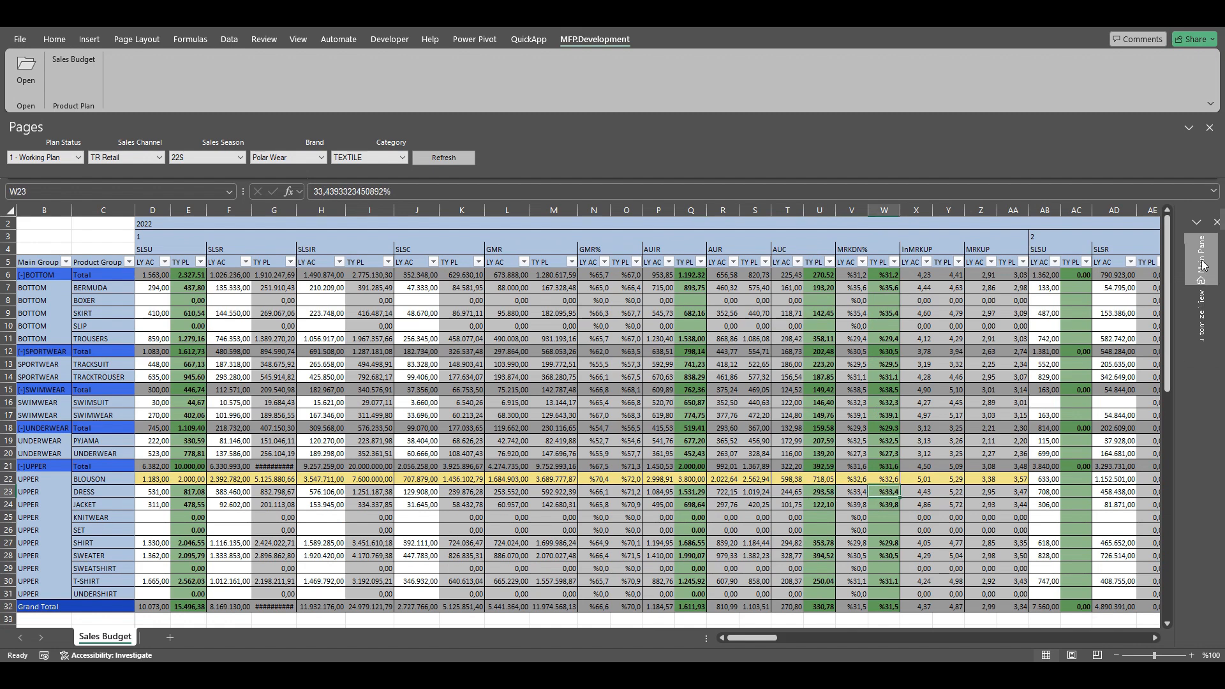
- Close the Sales Budget workspace and save its pending changes
left_click(1202, 265)
left_click(1141, 632)
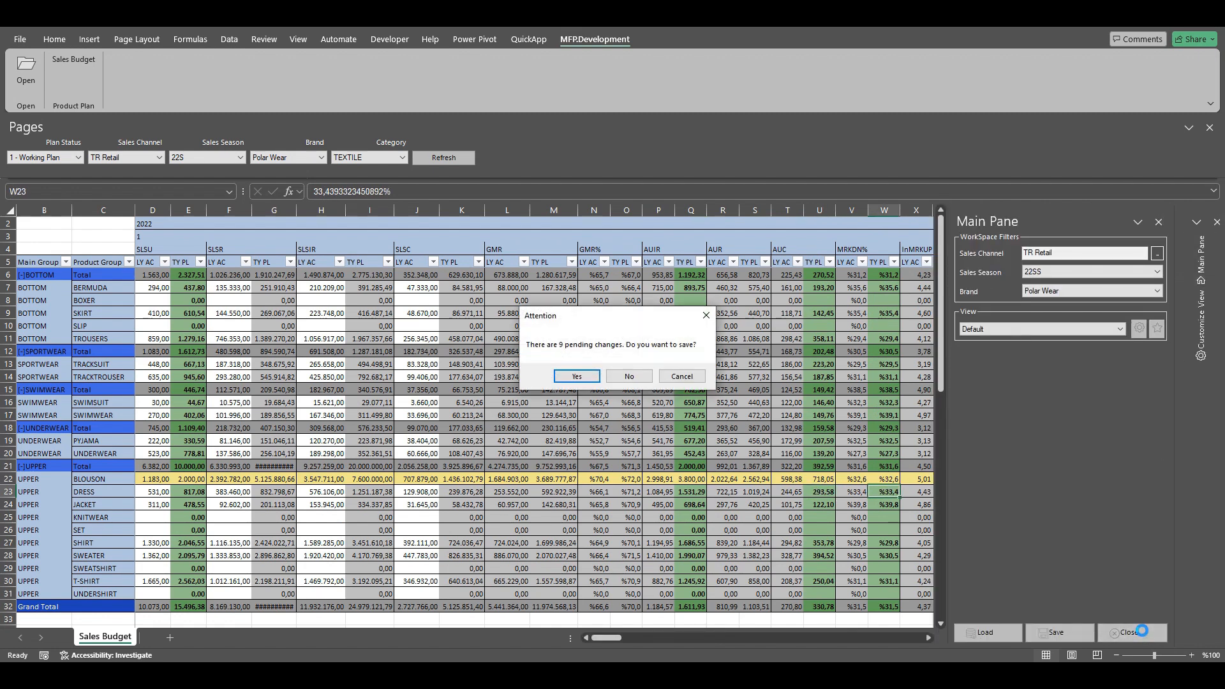
left_click(567, 377)
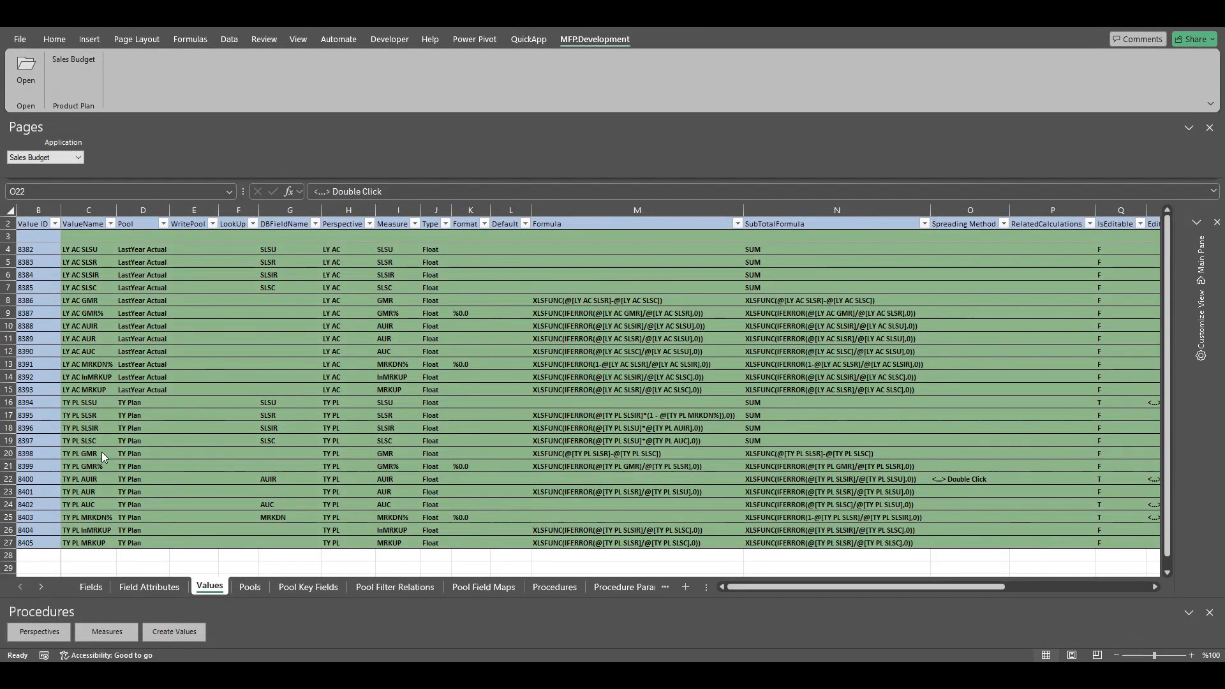
- Start a spreading method for the TY PL AUC value and set its USE value to TY PL SLSC
left_click(88, 506)
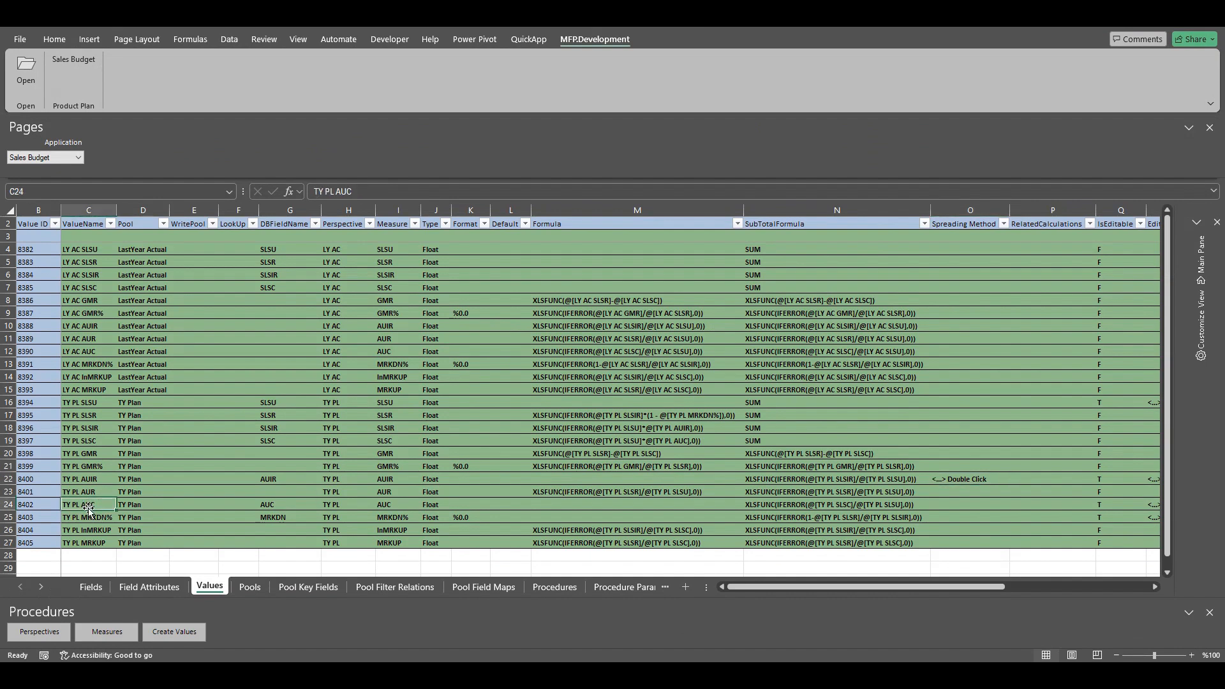
left_click(8, 504)
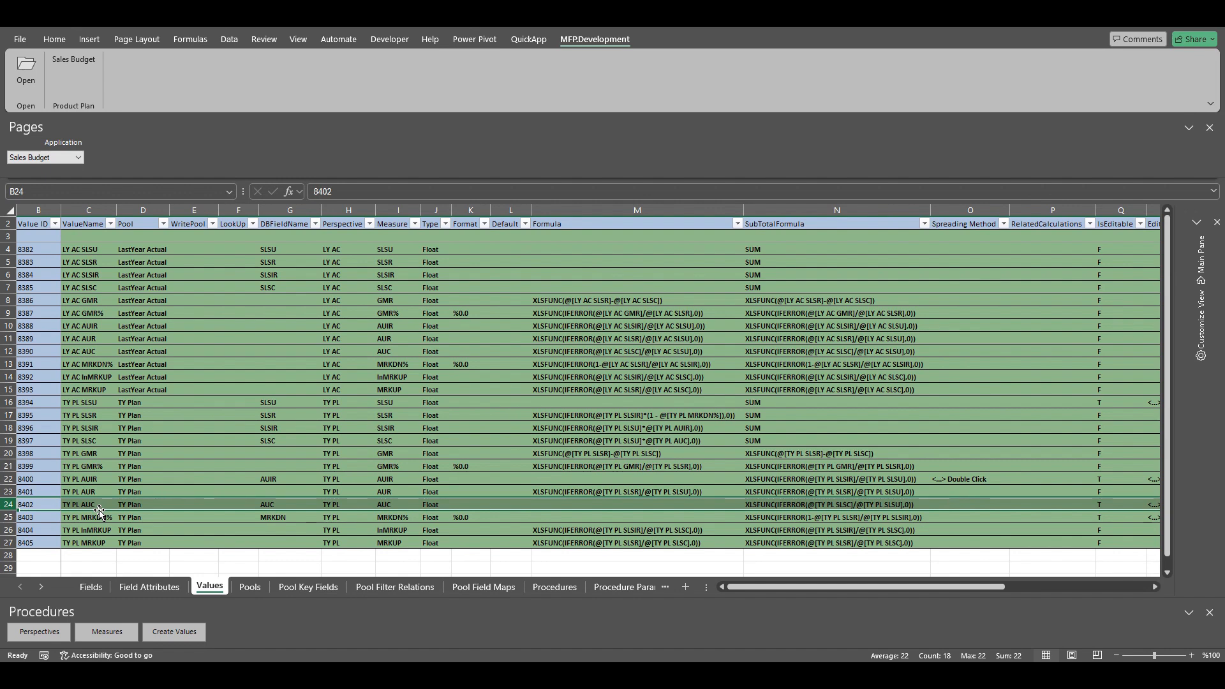
left_click(650, 440)
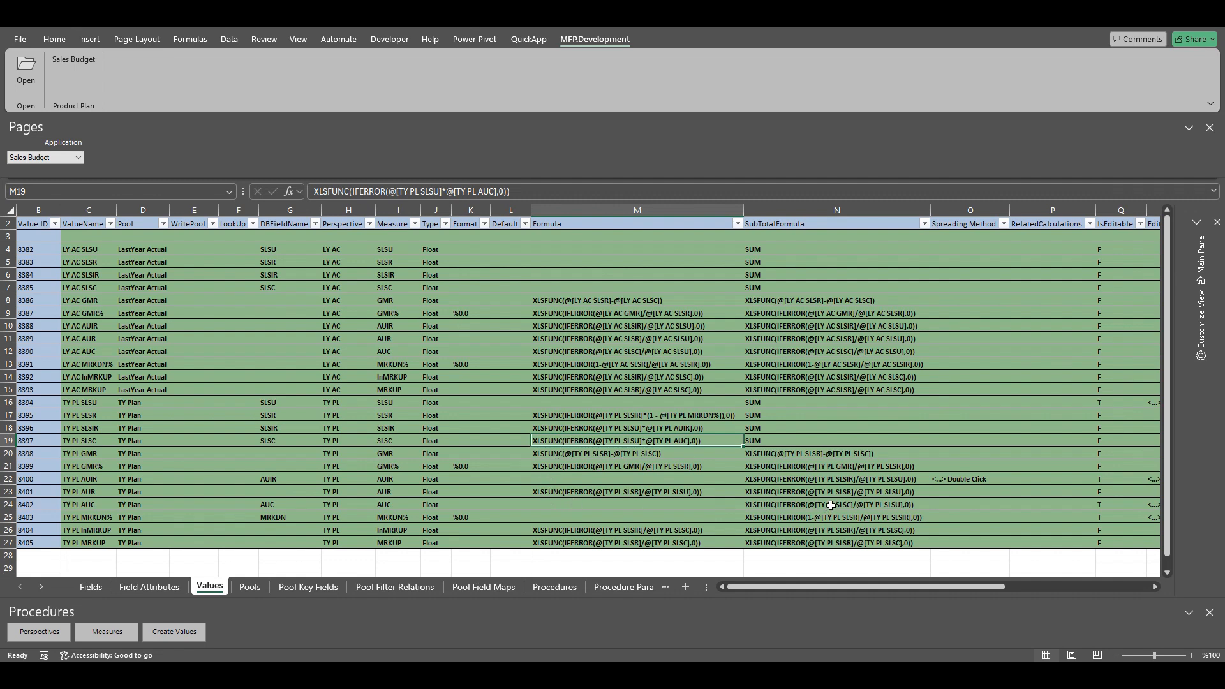
left_click(944, 504)
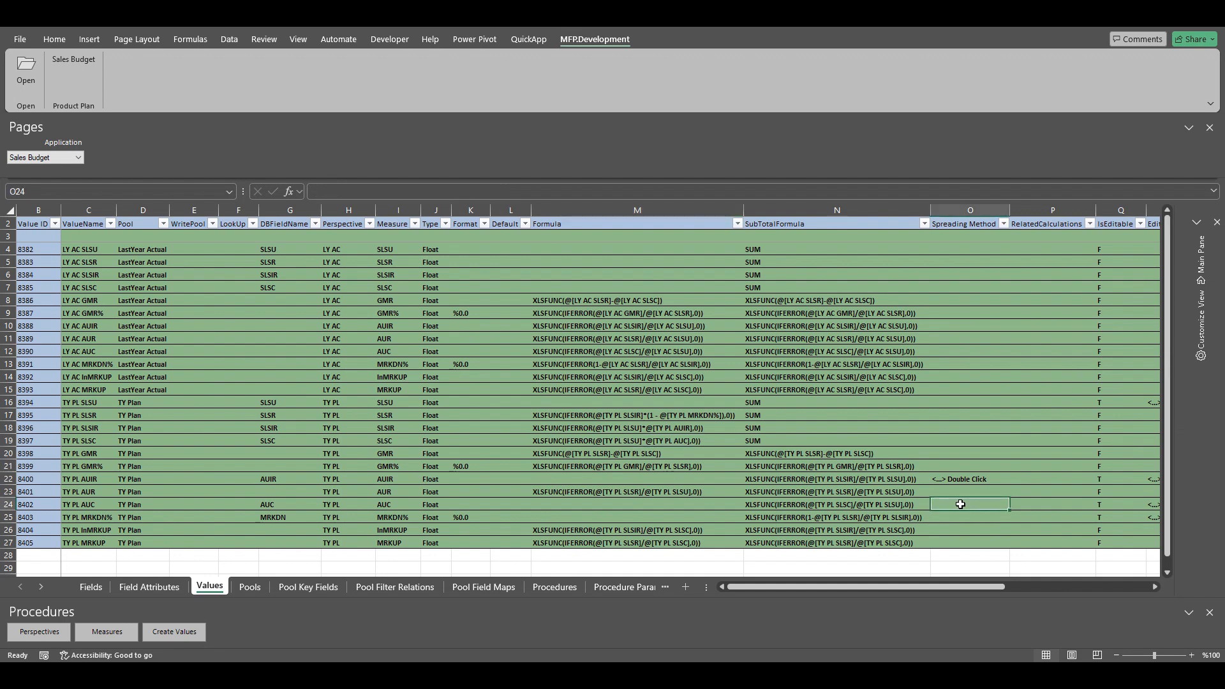
double_click(960, 504)
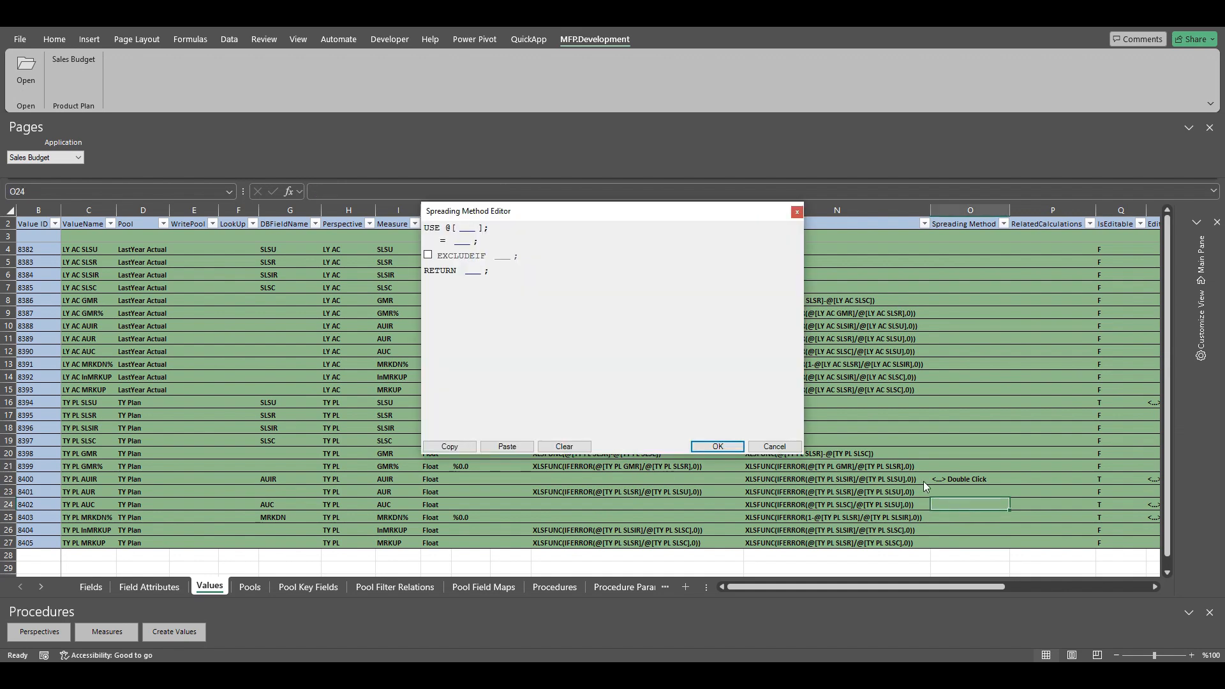
left_click(462, 242)
type("TY PL SLSC")
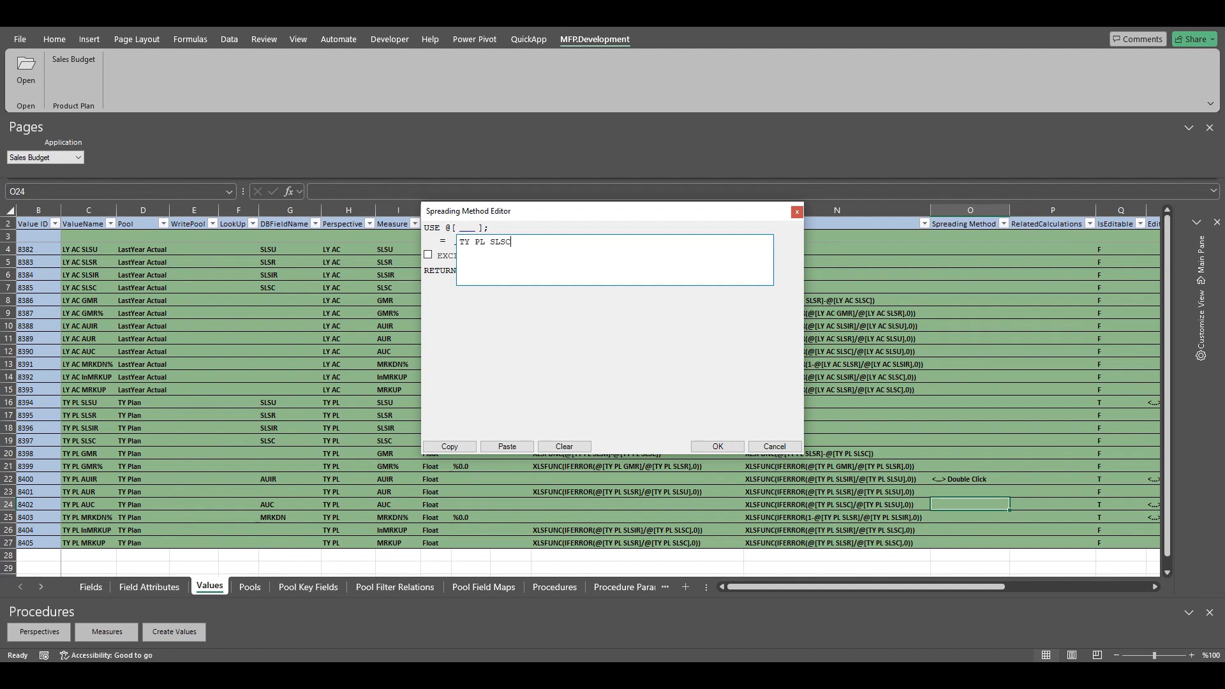
key("Return")
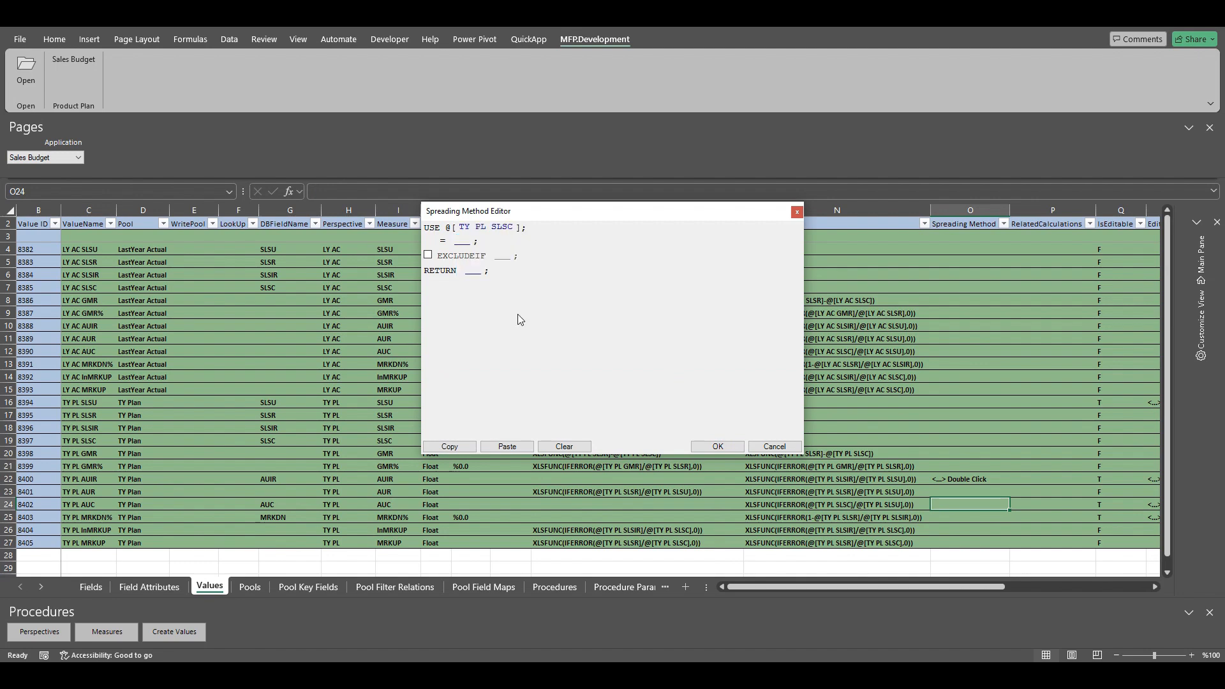
- Define the USE expression of the TY PL AUC spreading method as IFERROR(@[TY PL SLSU]*@[TY PL AUC],0)
left_click(462, 243)
type("I")
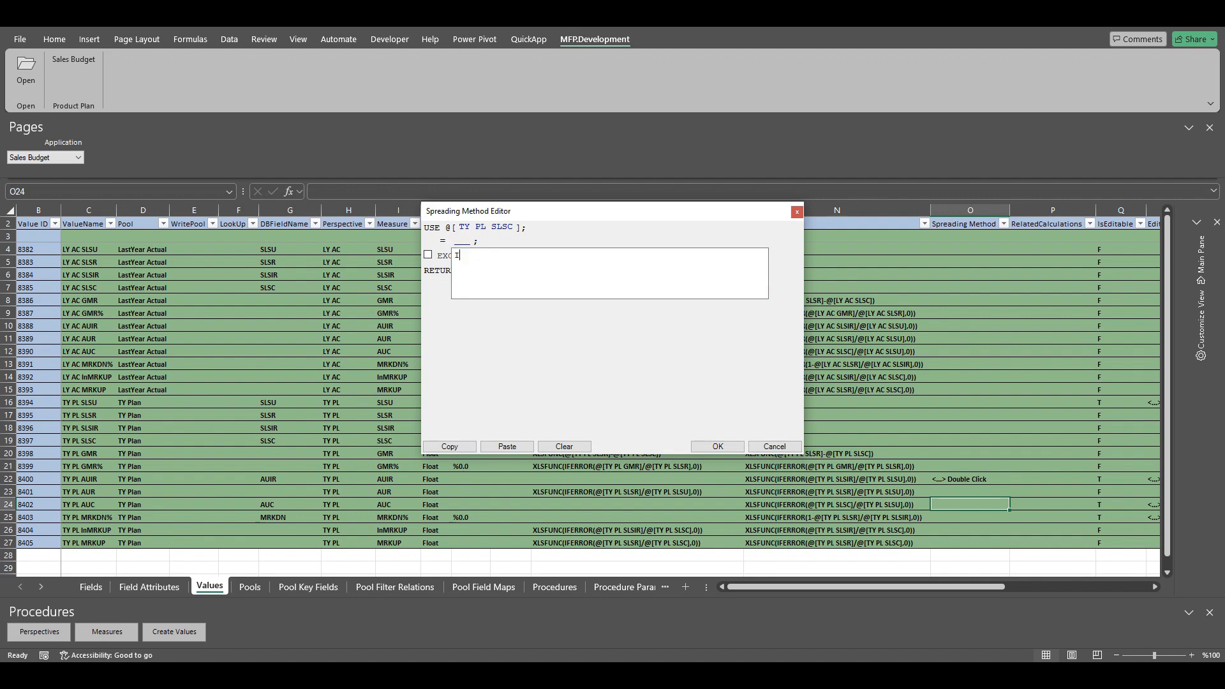
type("FERROR()")
key("Left")
type("@[TY")
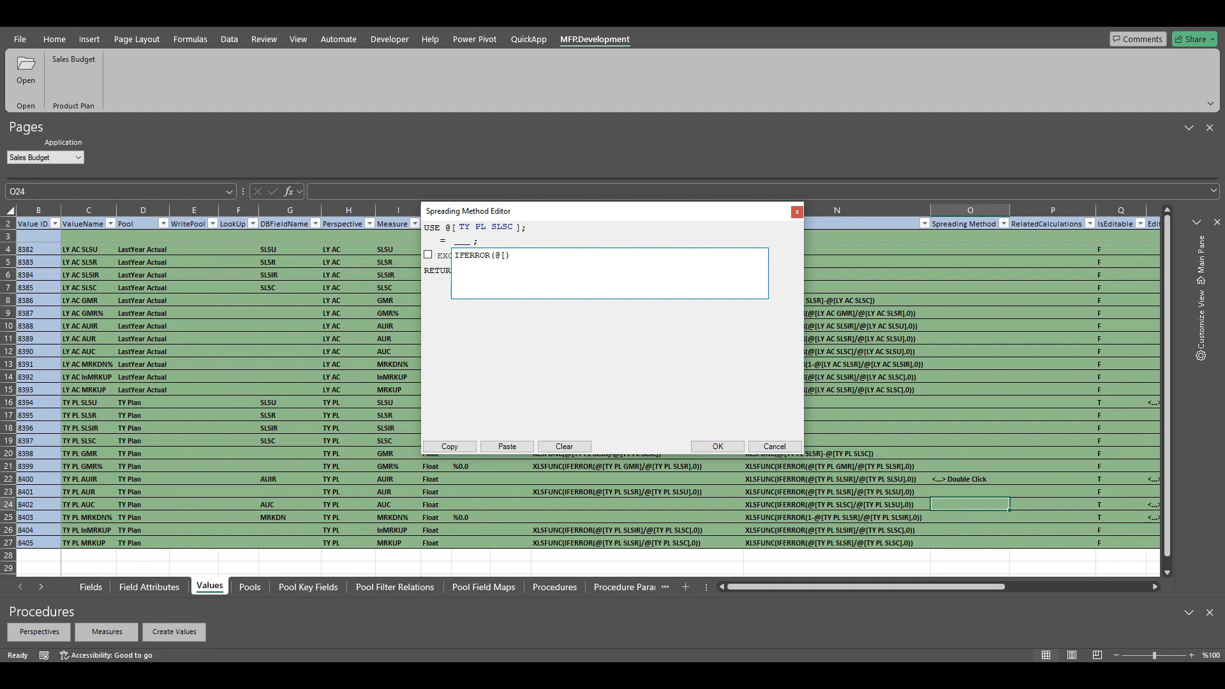
type(" PL SLSU]*@[TY PL AUC],0")
left_click(464, 246)
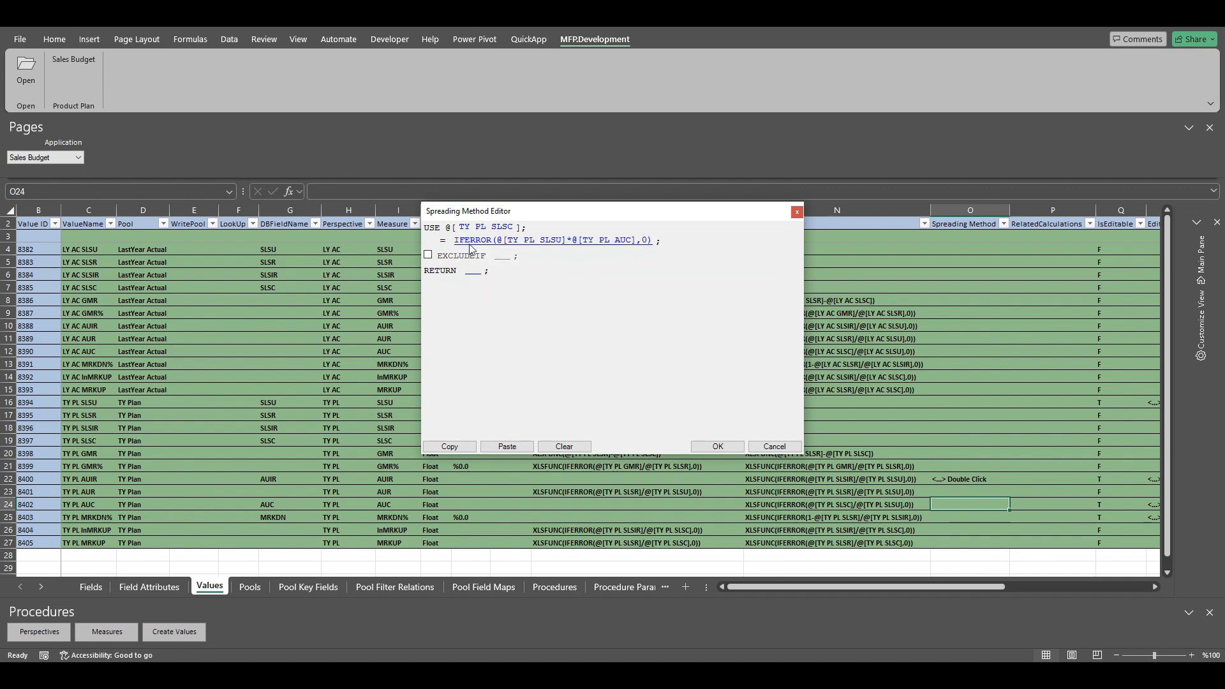
- Set the TY PL AUC method's RETURN expression to IFERROR(@[TY PL SLSC]/@[TY PL SLSU],0) and accept the spreading method
left_click(471, 272)
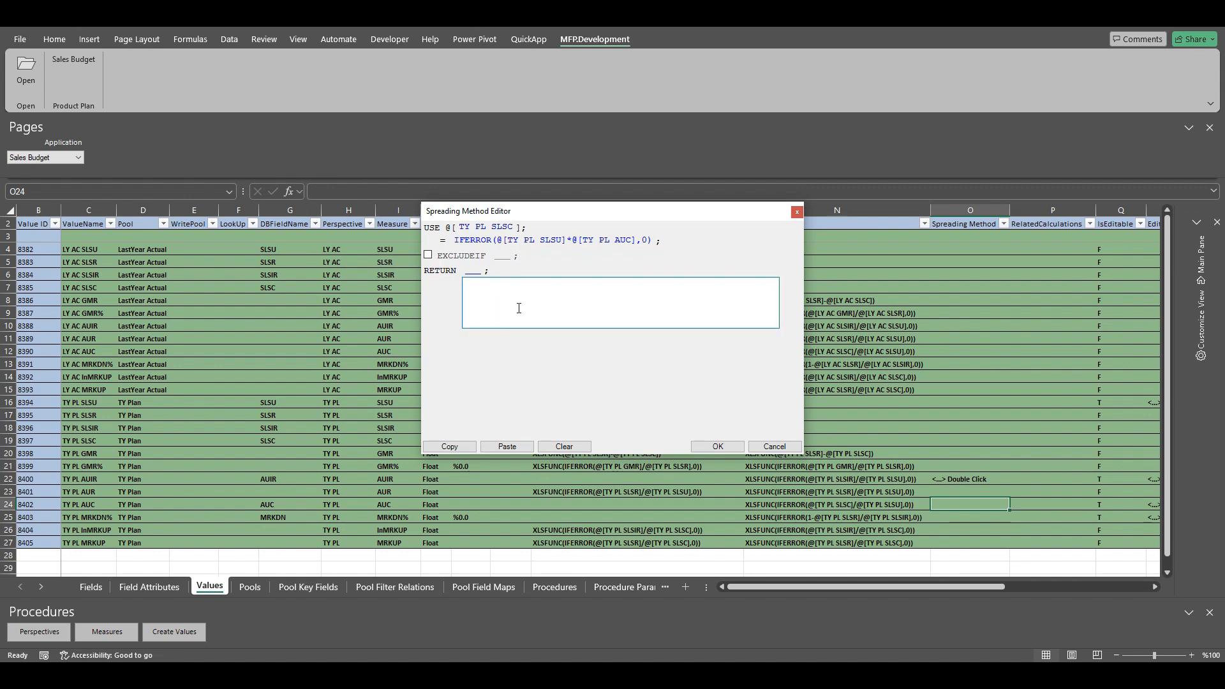
type("IFERROR(@[TY PL SLSC]/@[TY PL SLSU],0")
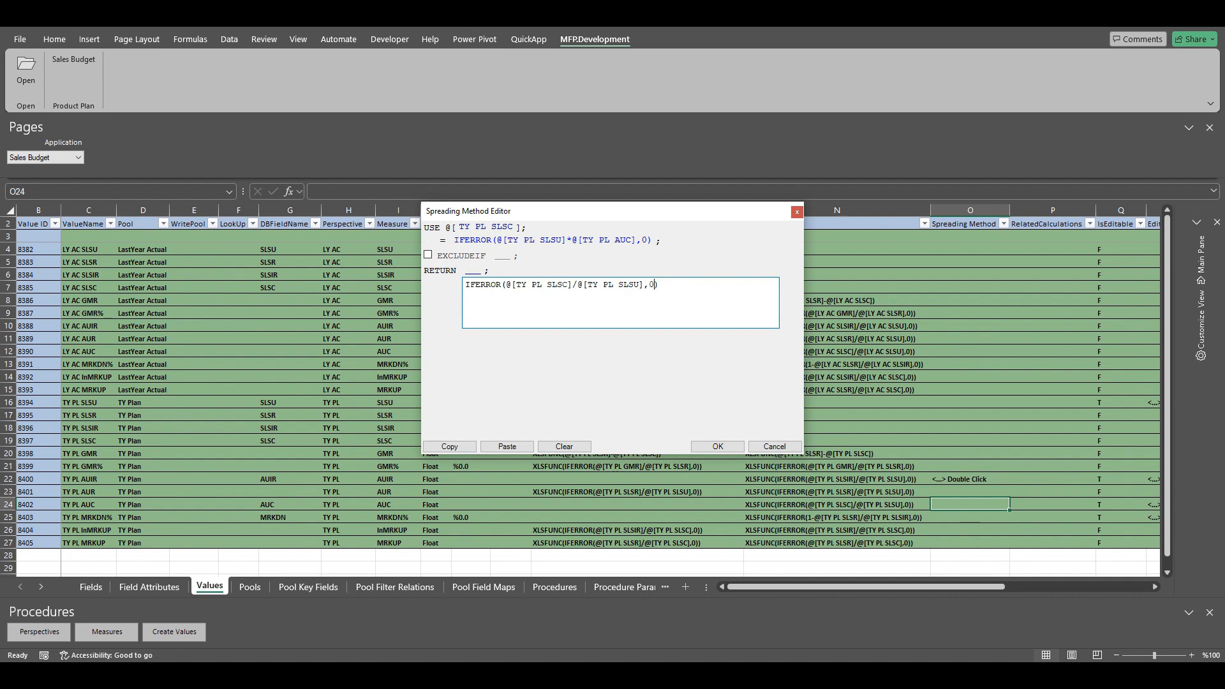
key("Return")
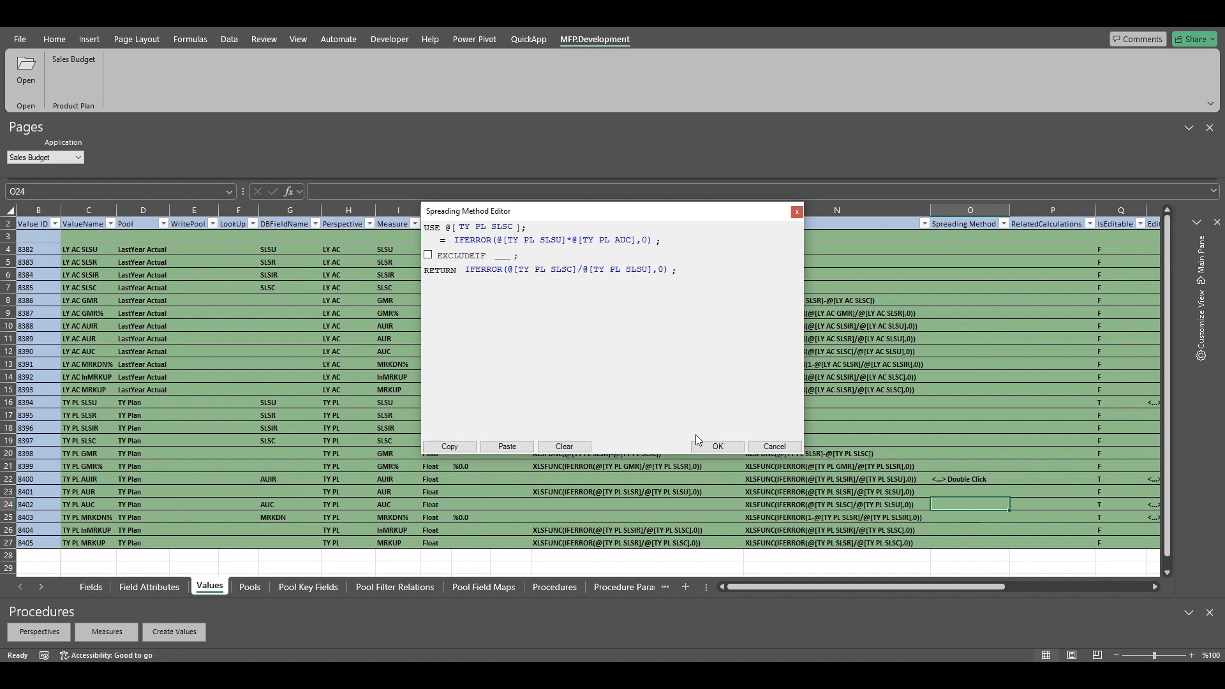
left_click(717, 446)
left_click(91, 505)
left_click(953, 505)
- Start a spreading method for the TY PL MRKDN% value and set its USE value to TY PL SLSR
left_click(90, 517)
left_click(18, 517)
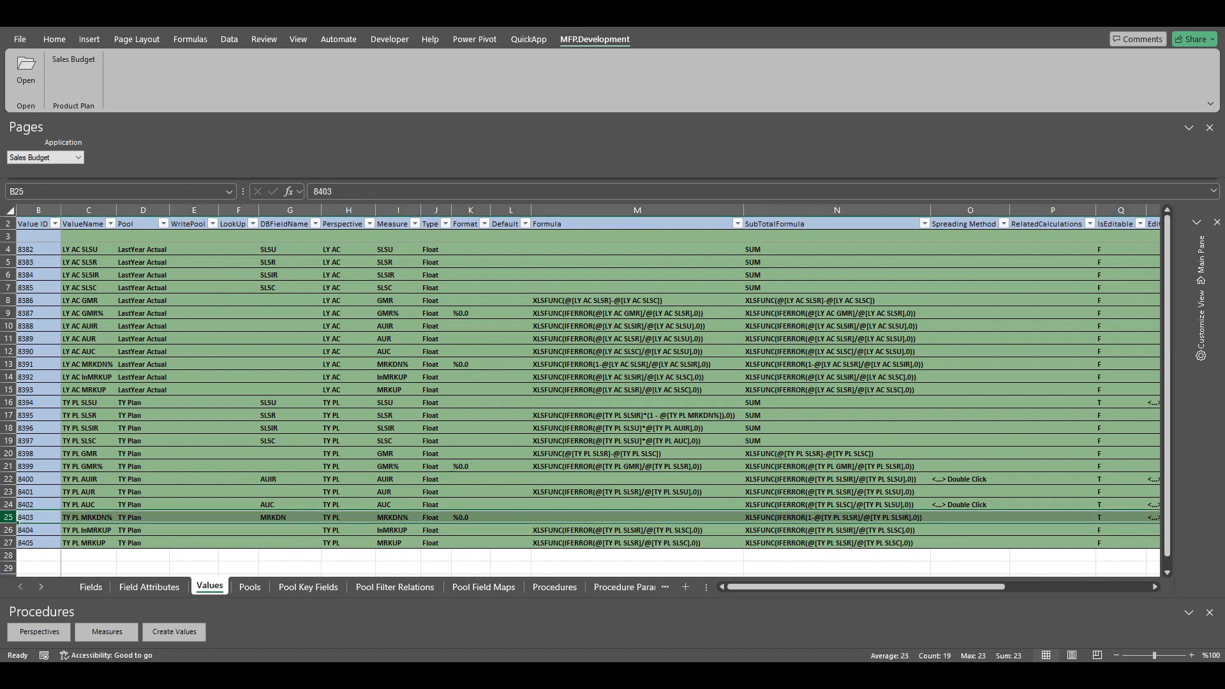
left_click(967, 518)
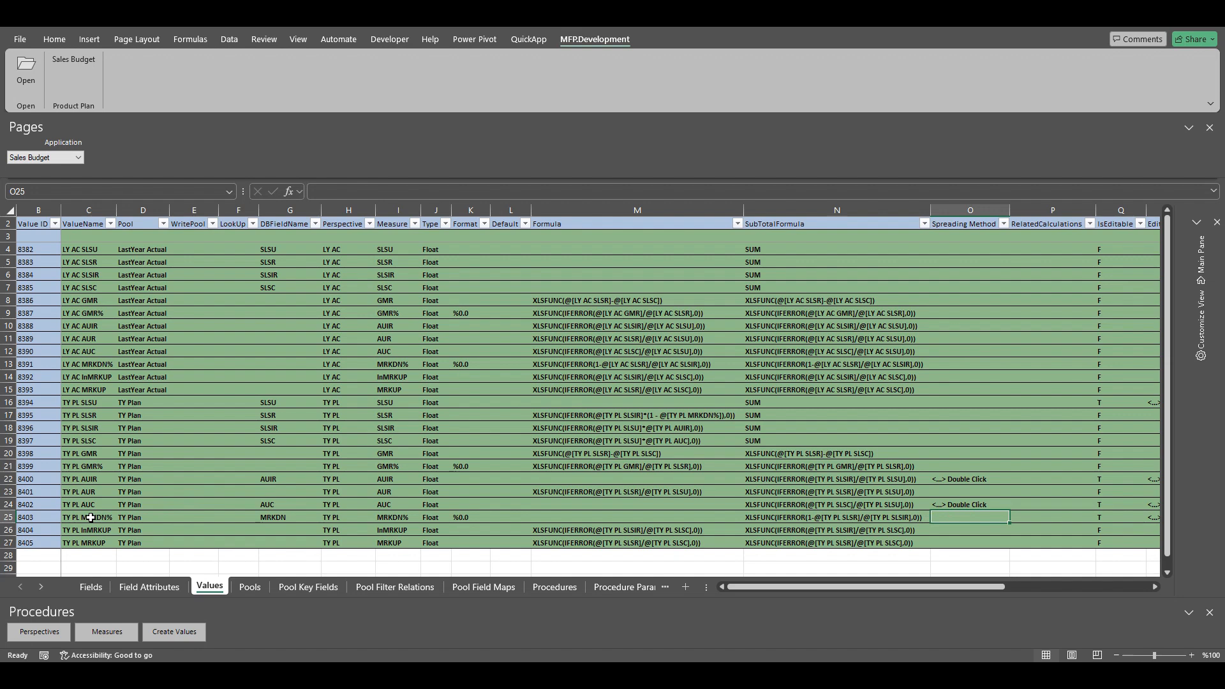
left_click(562, 415)
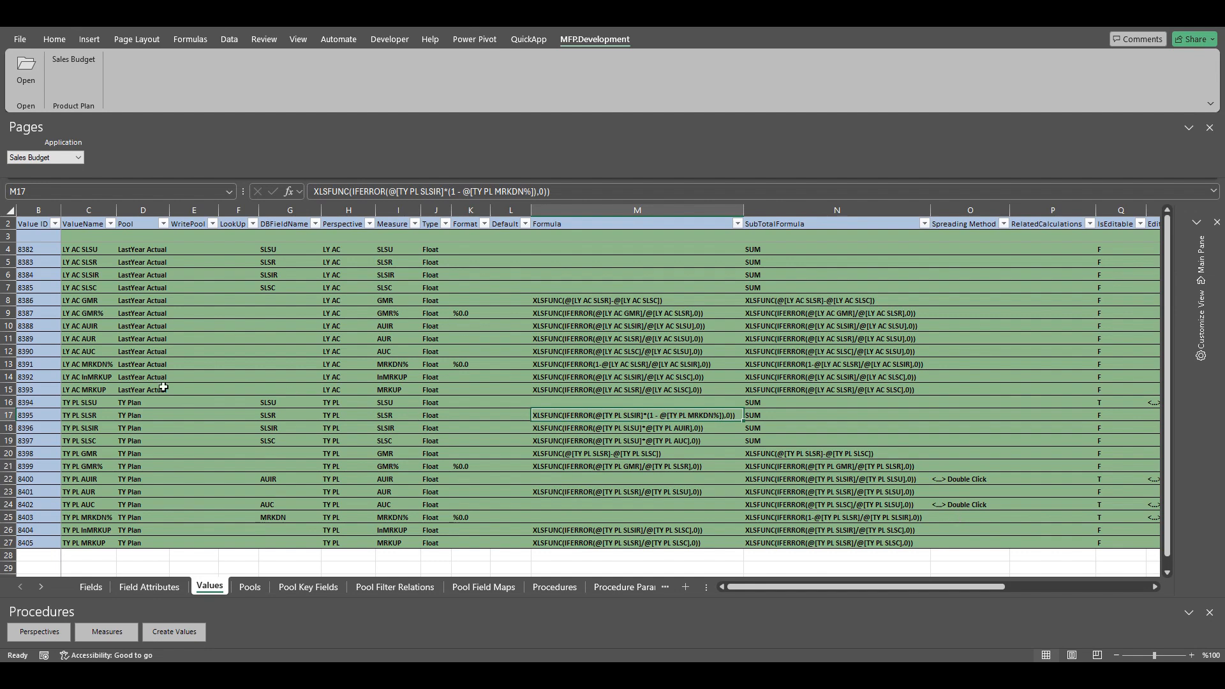
double_click(960, 517)
left_click(463, 241)
type("TY")
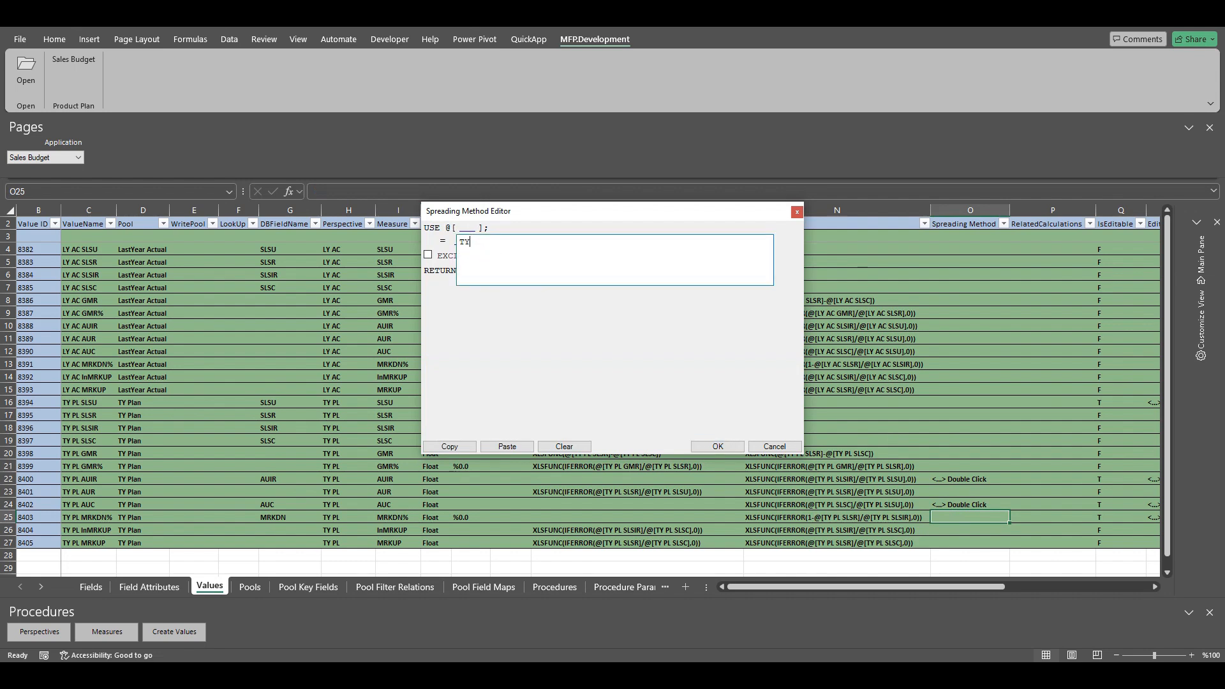
type(" PL SLSR")
key("Return")
- Define the USE expression of the TY PL MRKDN% spreading method as IFERROR(@[TY PL SLSIR]*(1-@[TY PL MRKDN%]),0)
left_click(462, 241)
type("IF")
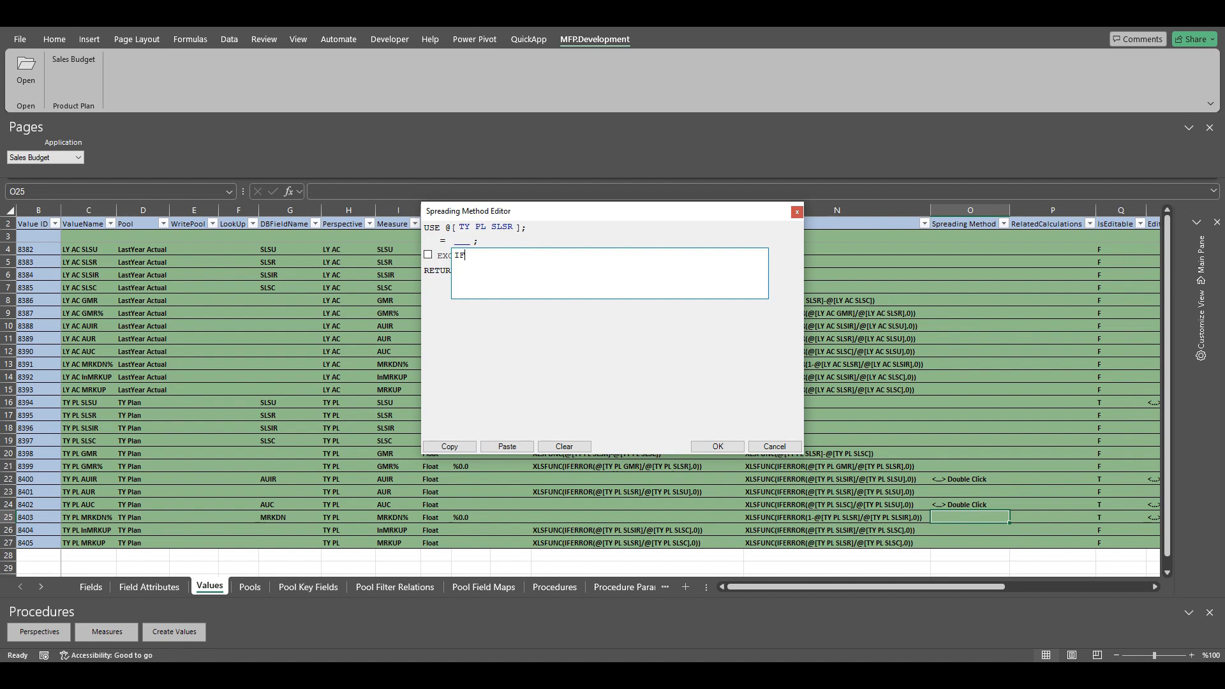
type("ERROR()")
type("@[")
type("TY PL SLS")
type("IR")
type("]*")
type("()")
type("1-")
type("@")
type("[TY PL")
type(" MRKDN")
type("%")
type("]")
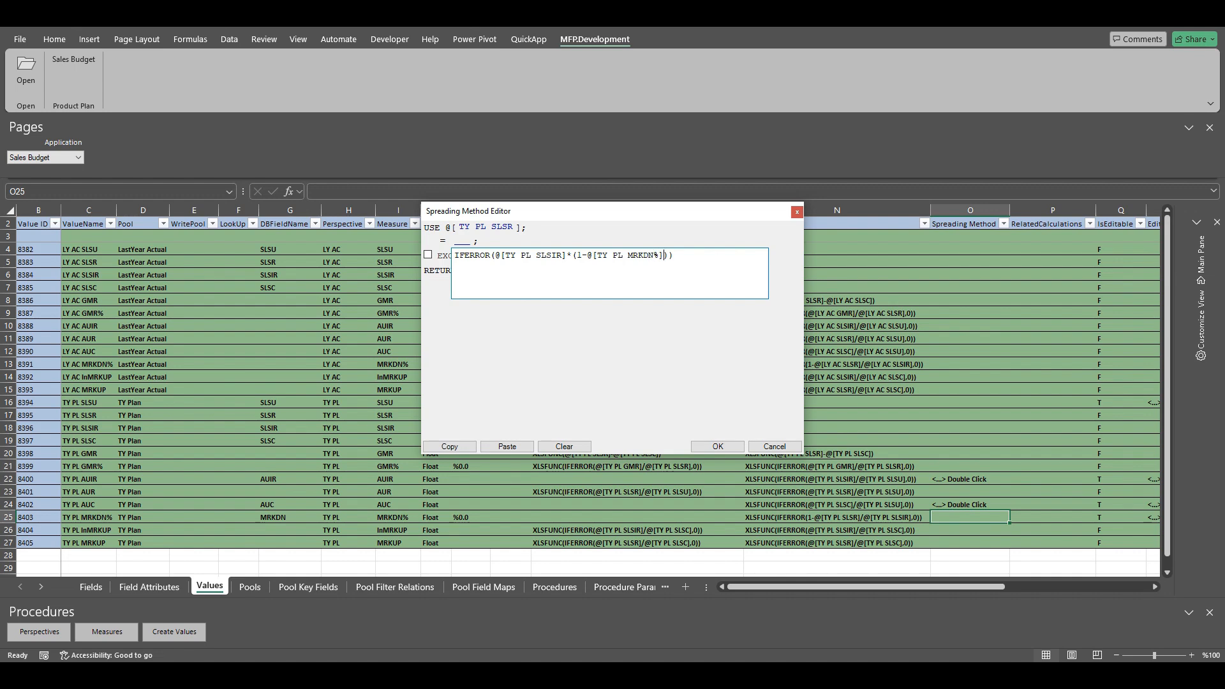
type("),0")
key("Return")
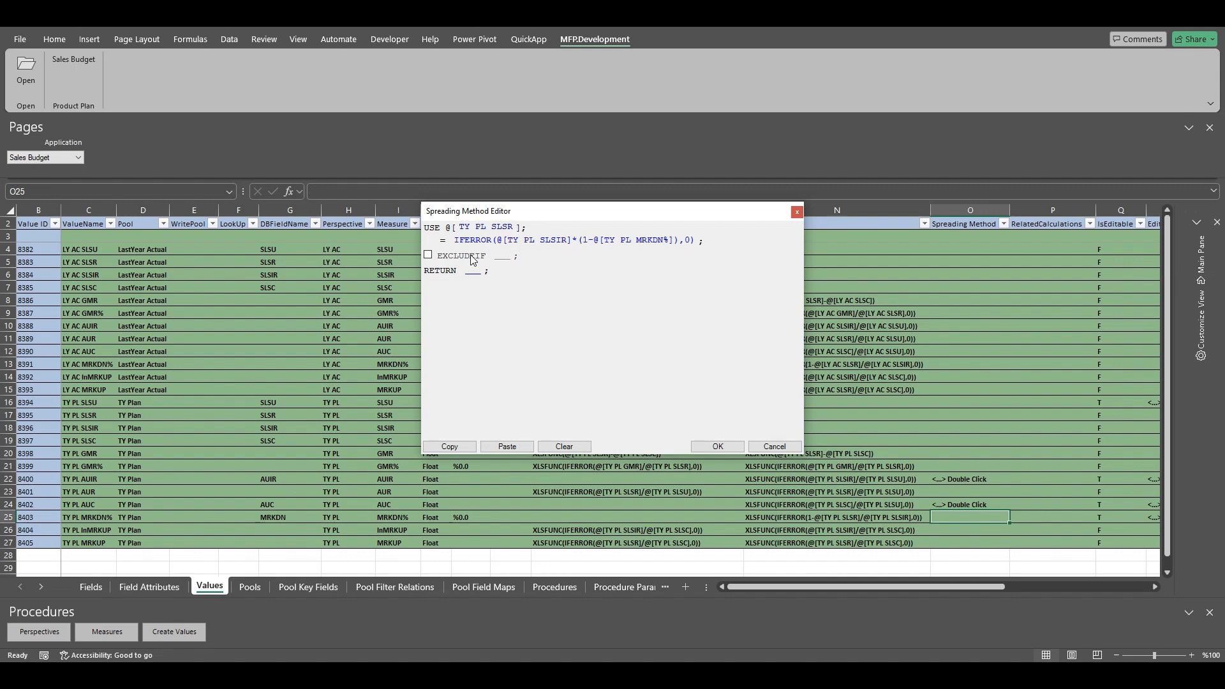
- Enable the EXCLUDEIF condition of the TY PL MRKDN% method and set it to @[TY PL MRKDN%]<=0
left_click(428, 255)
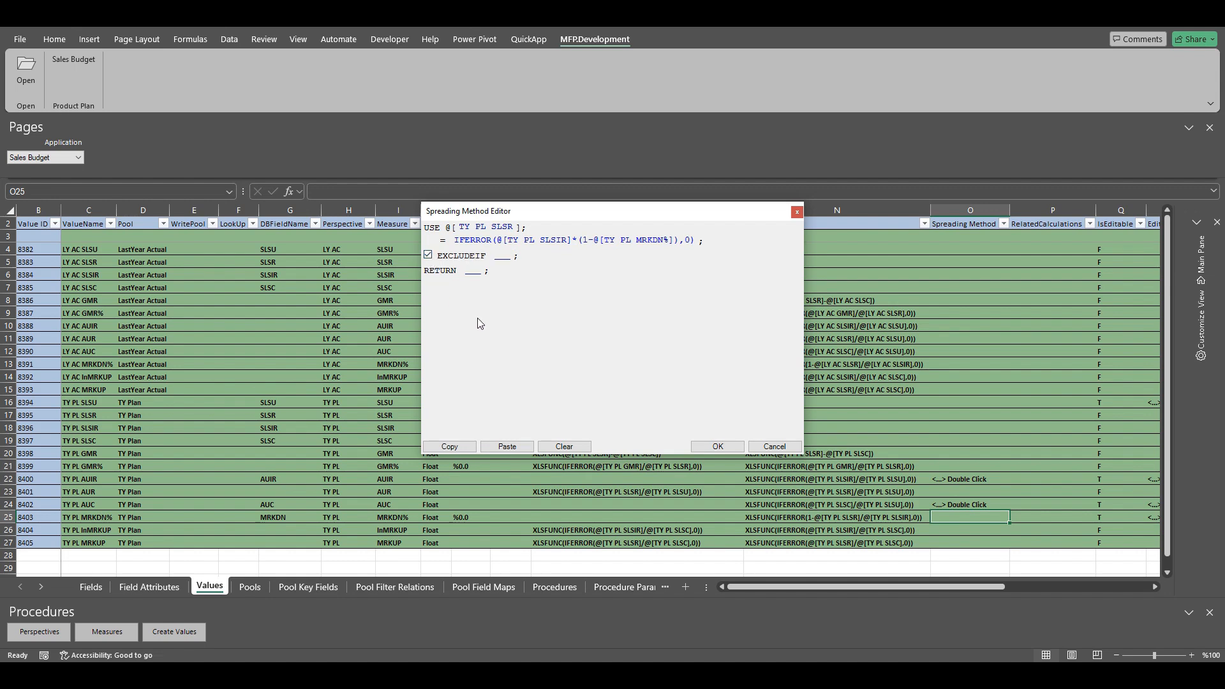
left_click(503, 256)
type("@[TY P")
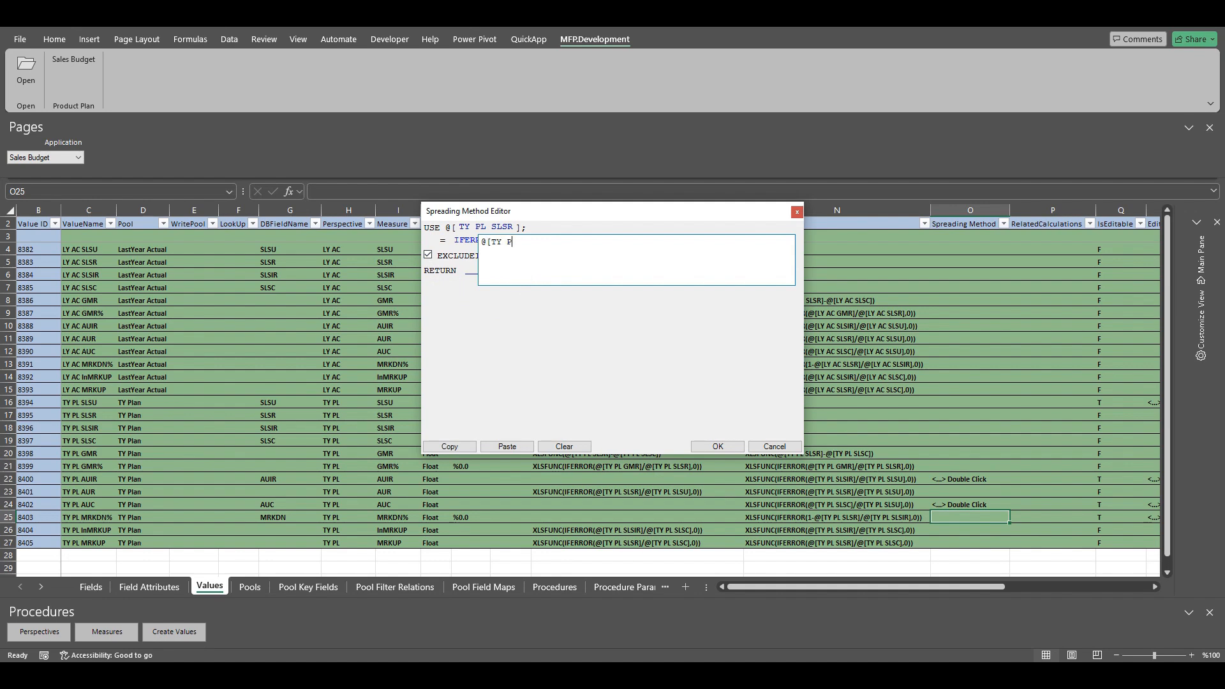
type("L MRKDN%]<=0")
key("Return")
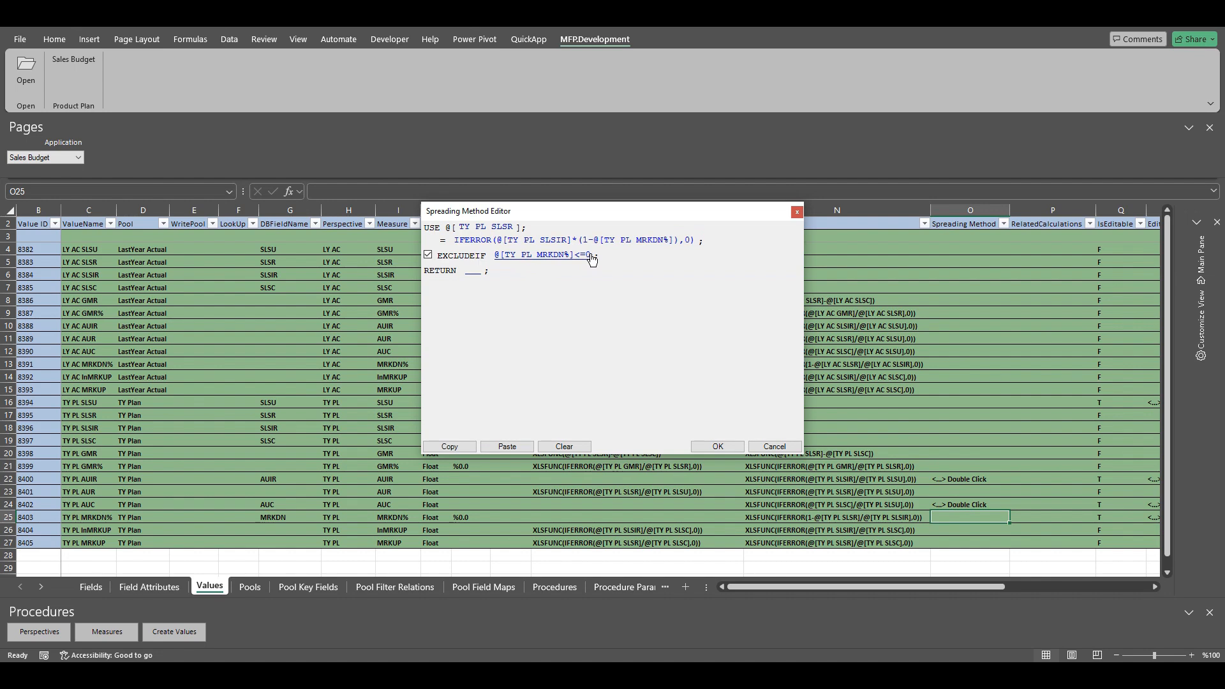
- Set the TY PL MRKDN% method's RETURN expression to IFERROR(1-@[TY PL SLSR]/@[TY PL SLSIR],0) and accept the spreading method
left_click(474, 277)
type("IFERROR")
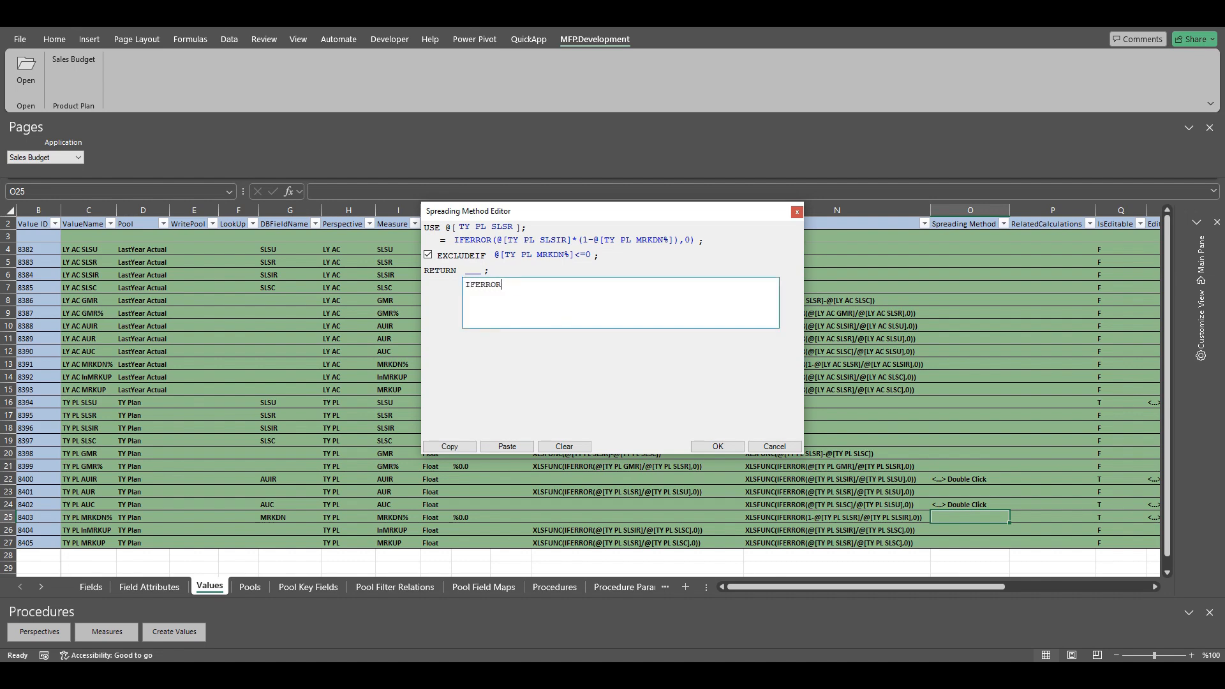
type("(1-@[TY PL SLSR]/@[TY PL SLSIR],0")
key("Return")
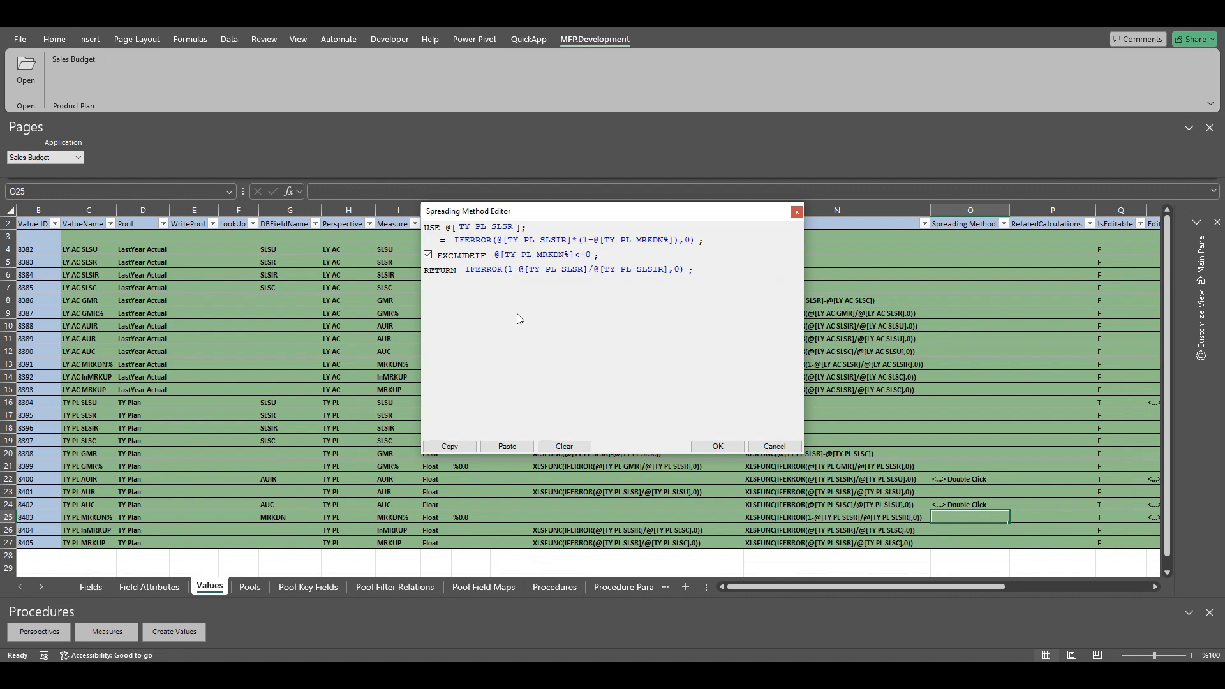
left_click(718, 447)
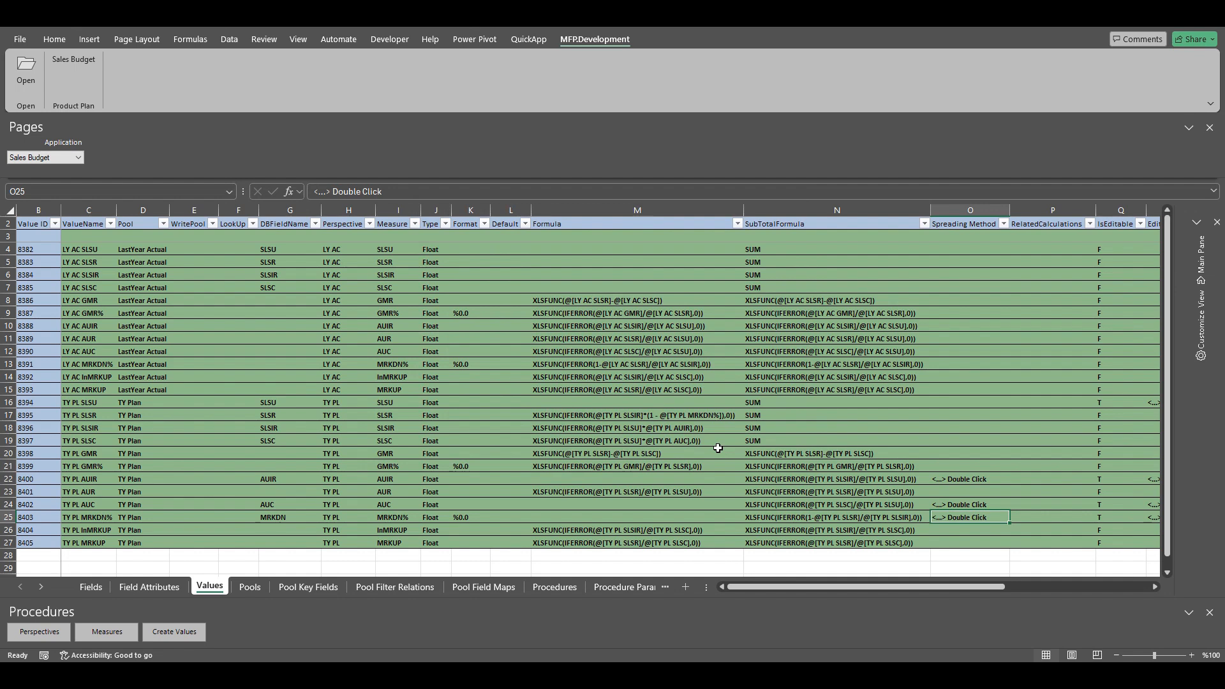
left_click(950, 478)
left_click(953, 506)
left_click(953, 519)
- Reopen the Sales Budget, move the Category field from the rows to the page fields of the Default view, and apply it
left_click(70, 59)
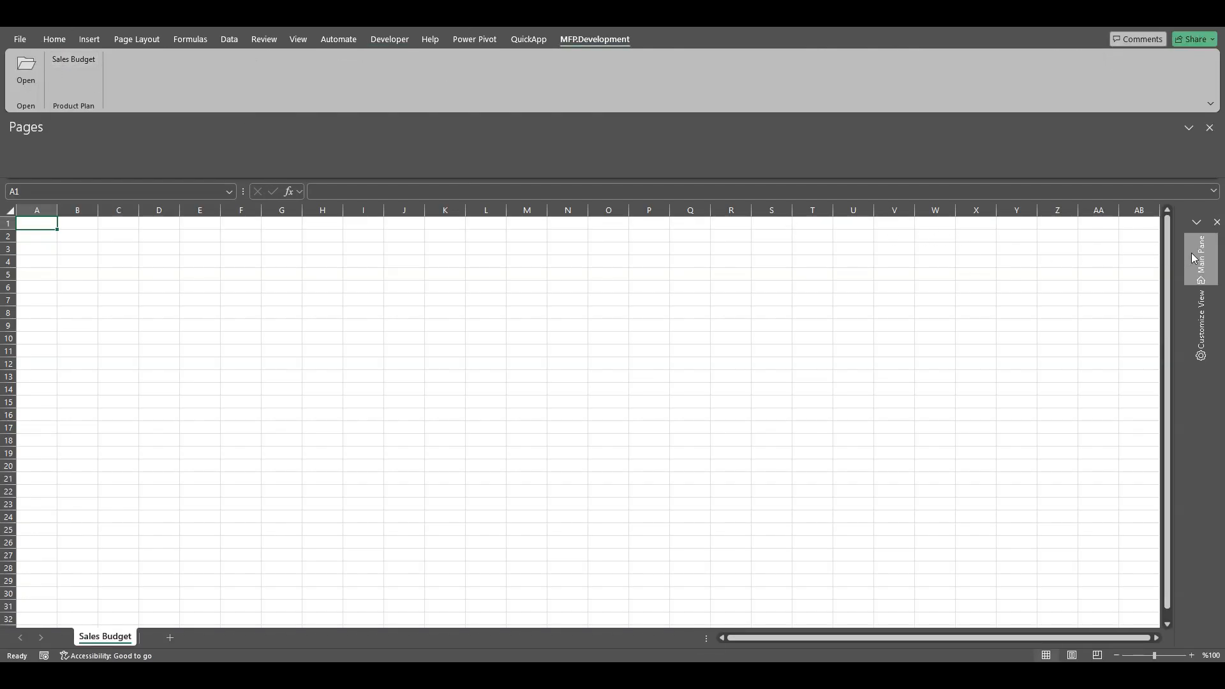
left_click(1194, 258)
left_click(1201, 322)
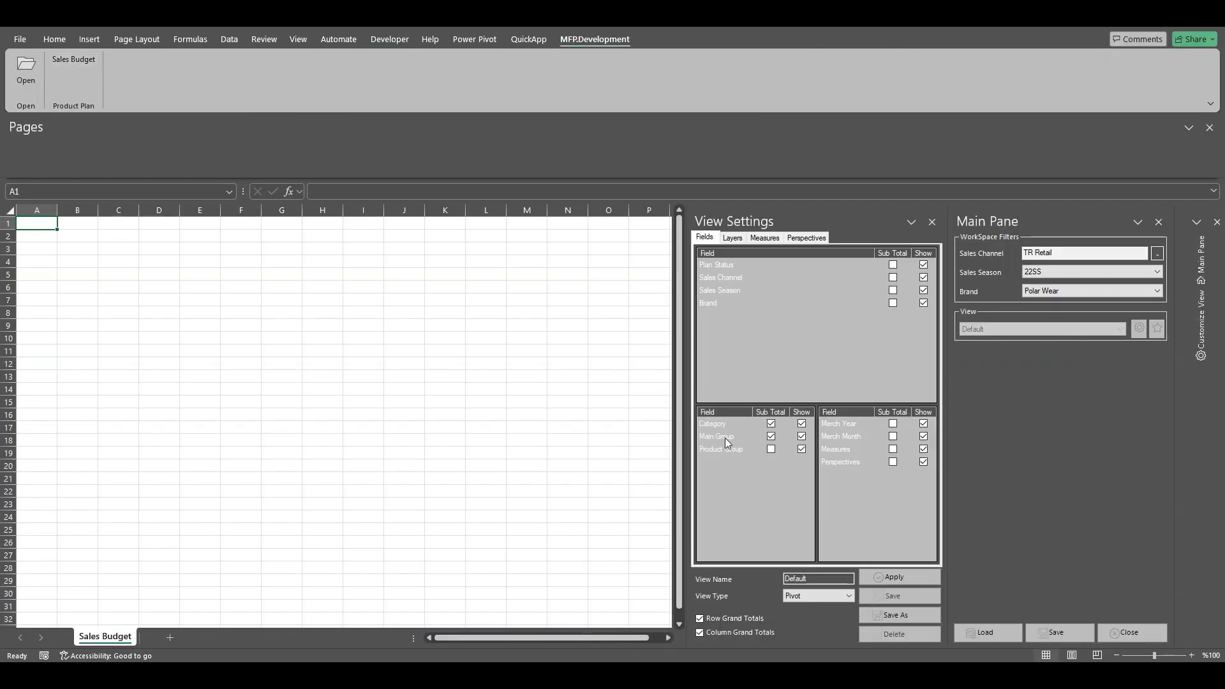
left_click_drag(716, 426, 753, 347)
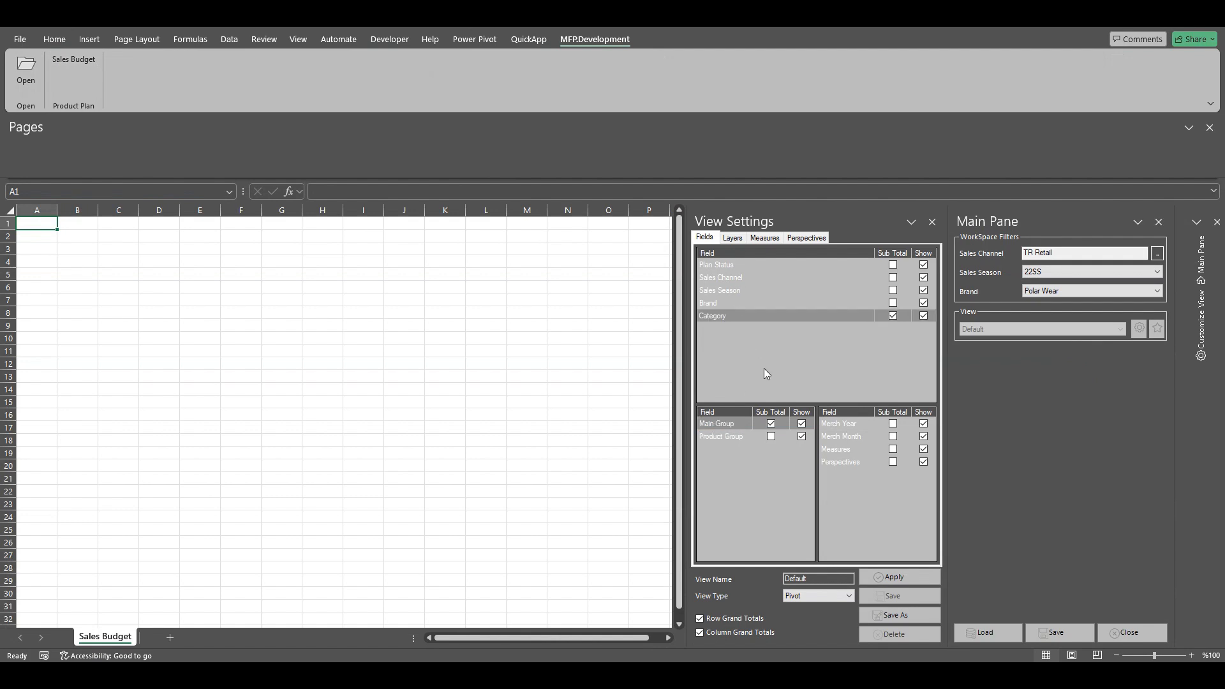
left_click(898, 577)
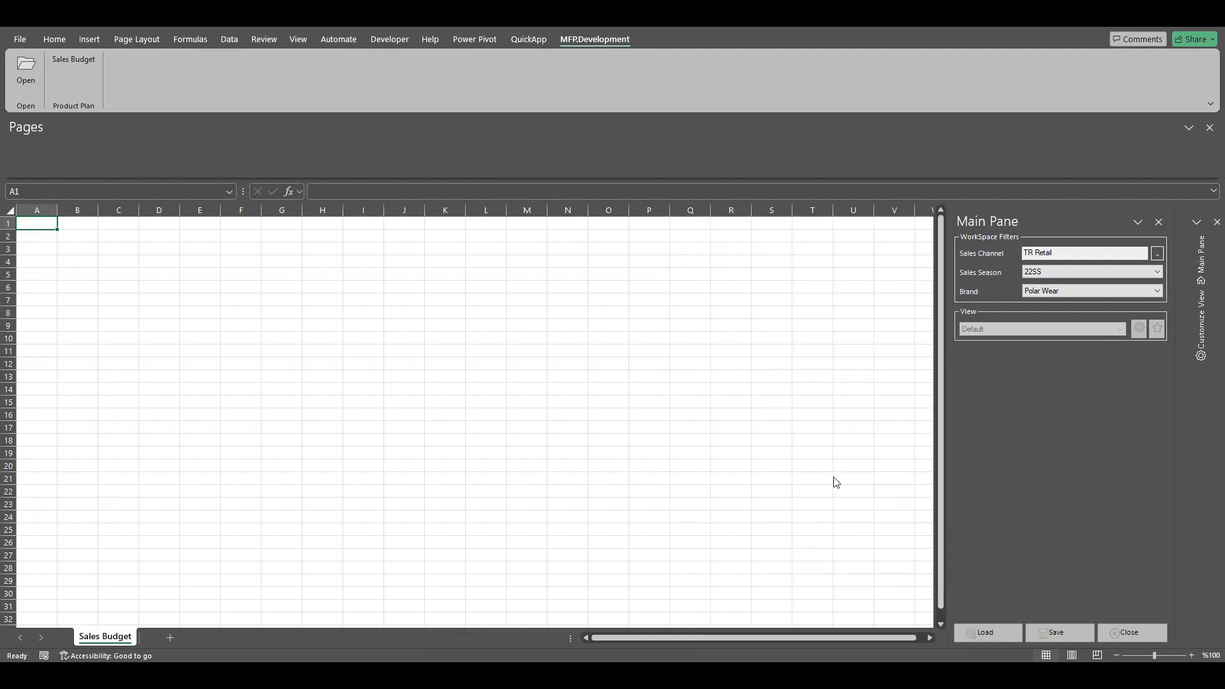
left_click(671, 376)
- Load the Sales Budget data and display the TEXTILE category
left_click(983, 632)
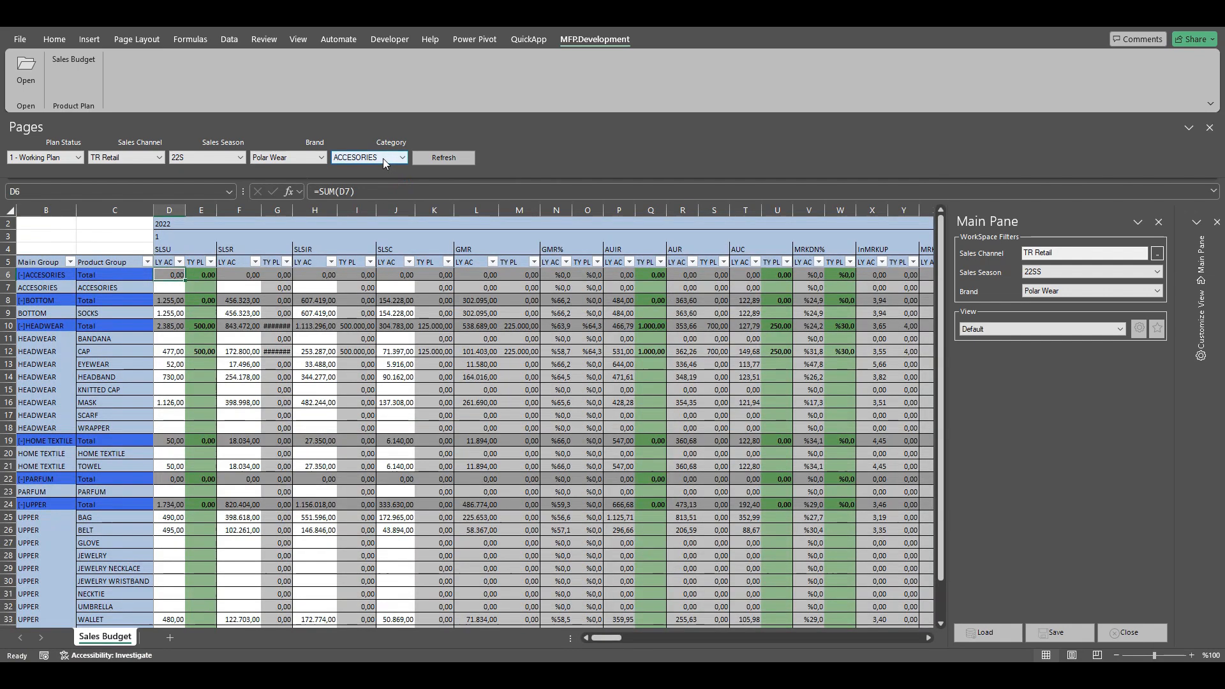
left_click(384, 159)
left_click(361, 185)
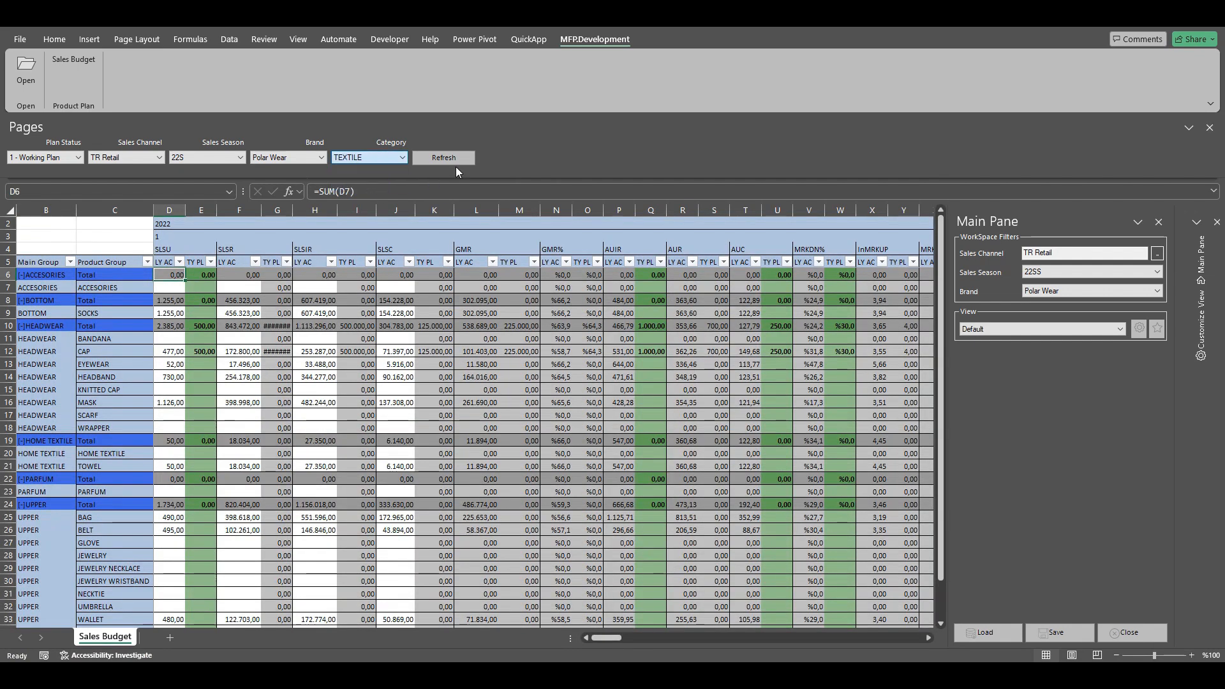
left_click(447, 157)
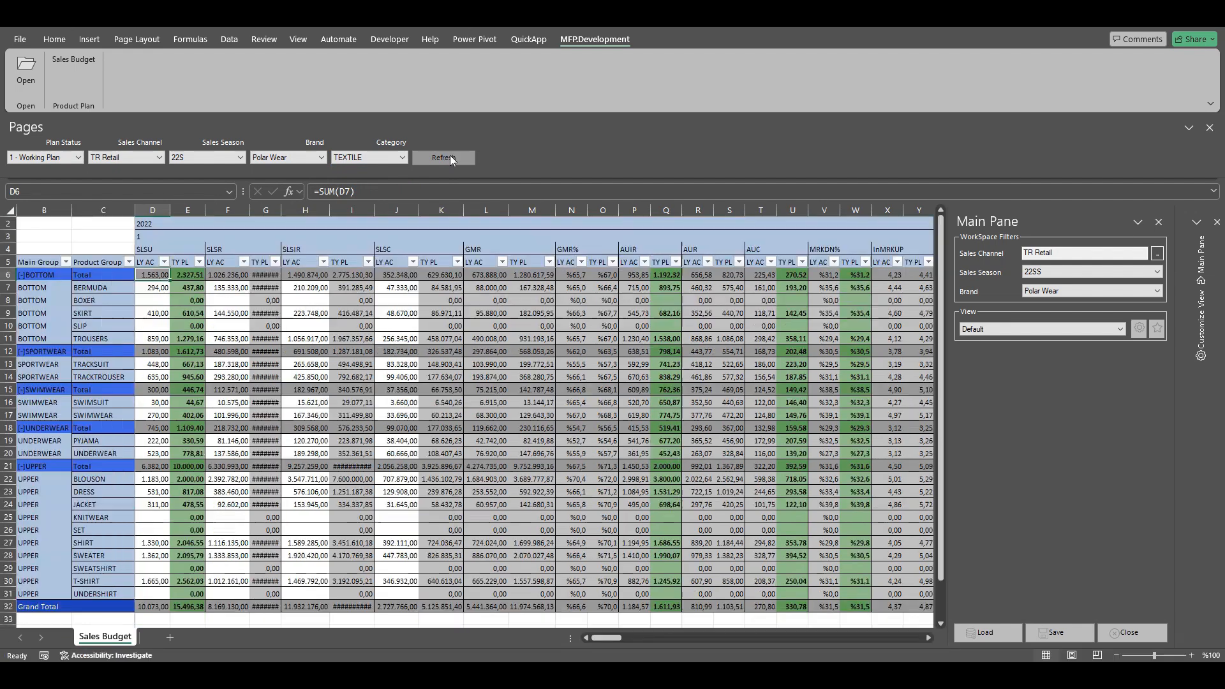
- Lock the BLOUSON row of the UPPER group and set the UPPER total's TY PL AUC to 400
left_click(793, 479)
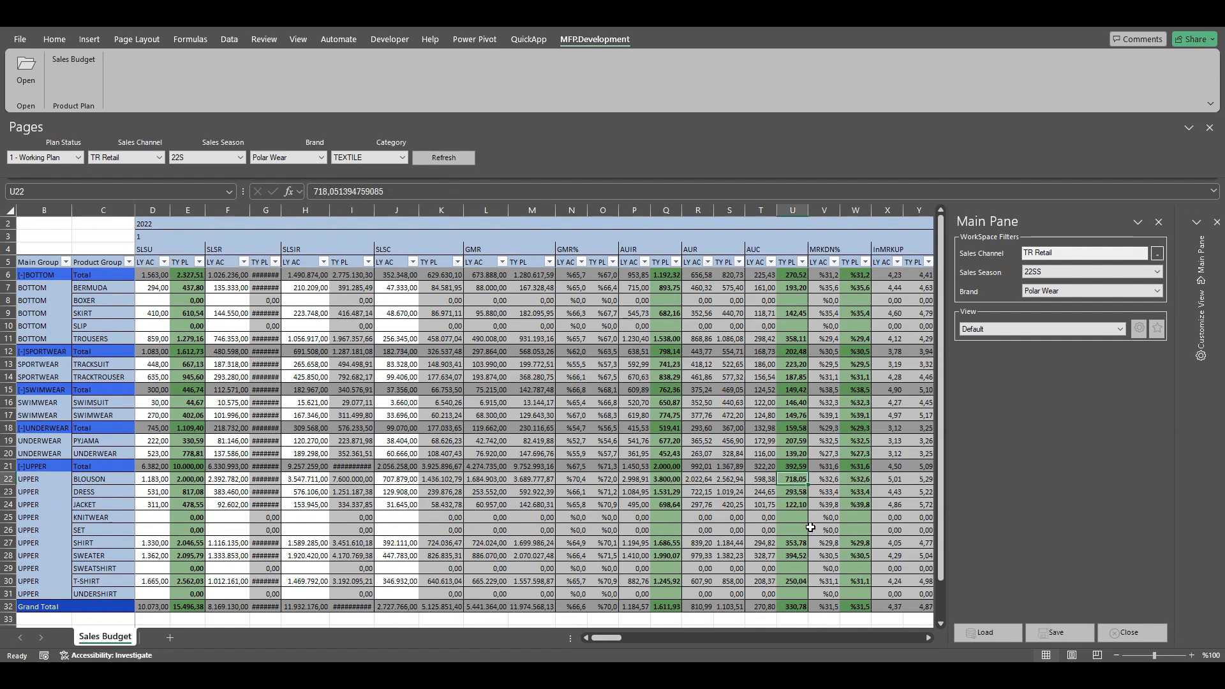
left_click(817, 466)
type("400")
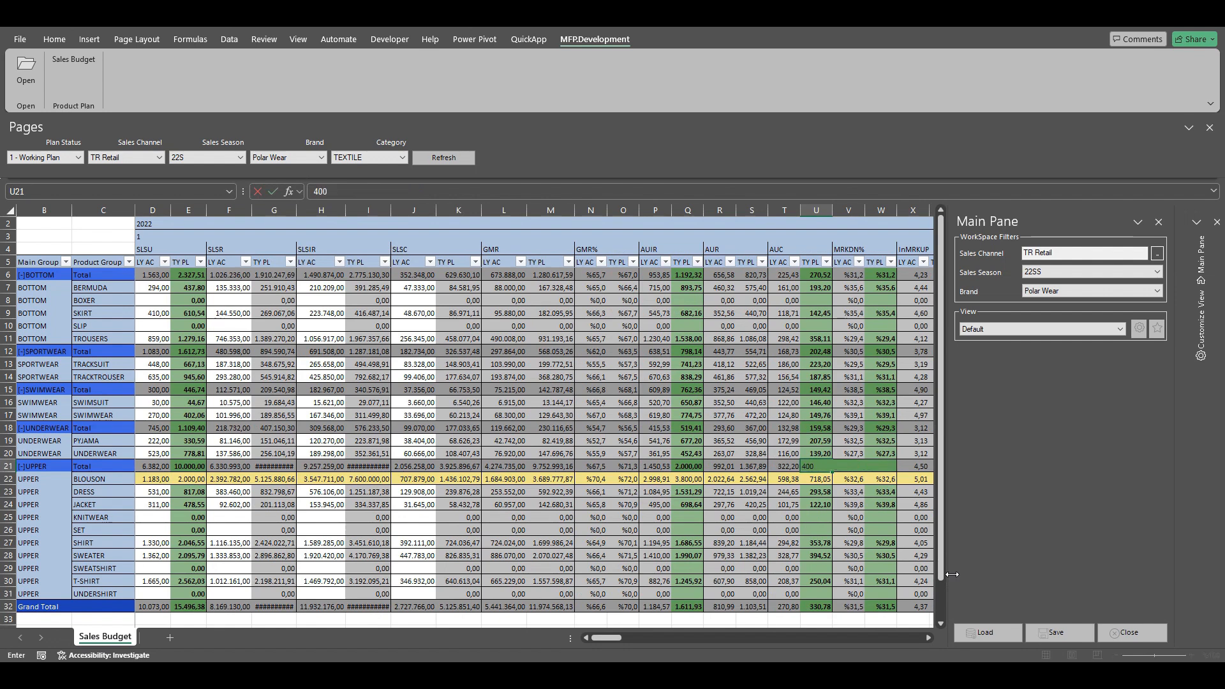
key("Return")
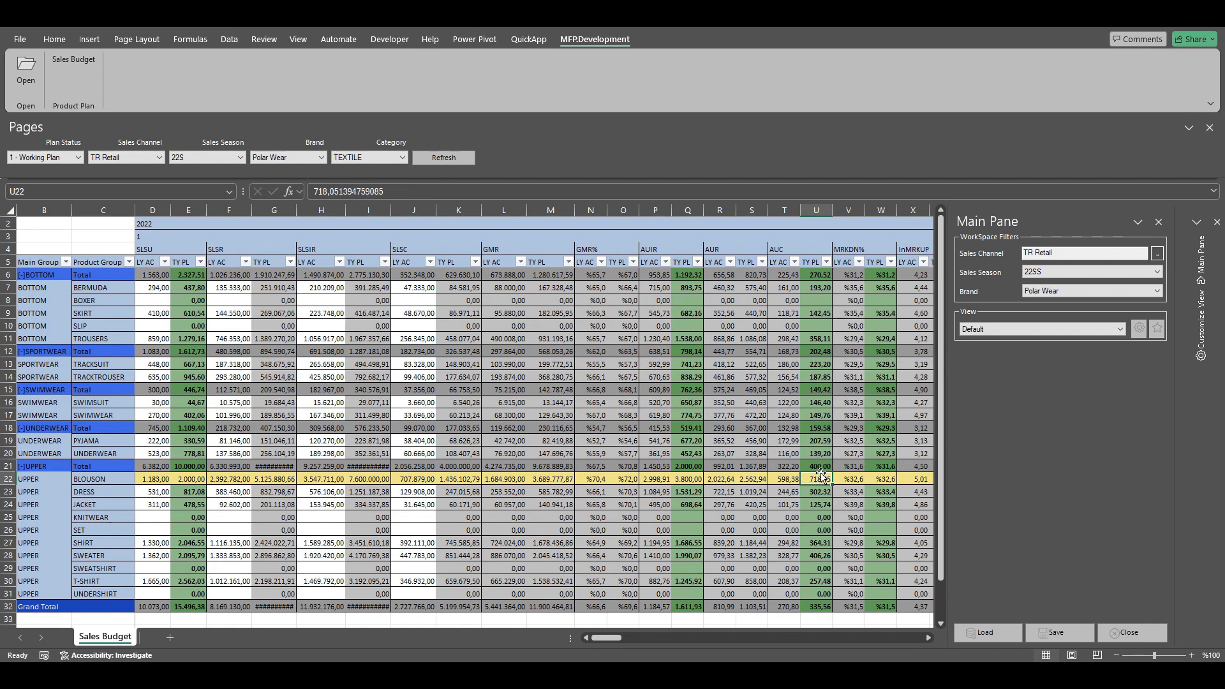
- Set the UPPER total's TY PL MRKDN% to 33
left_click(883, 467)
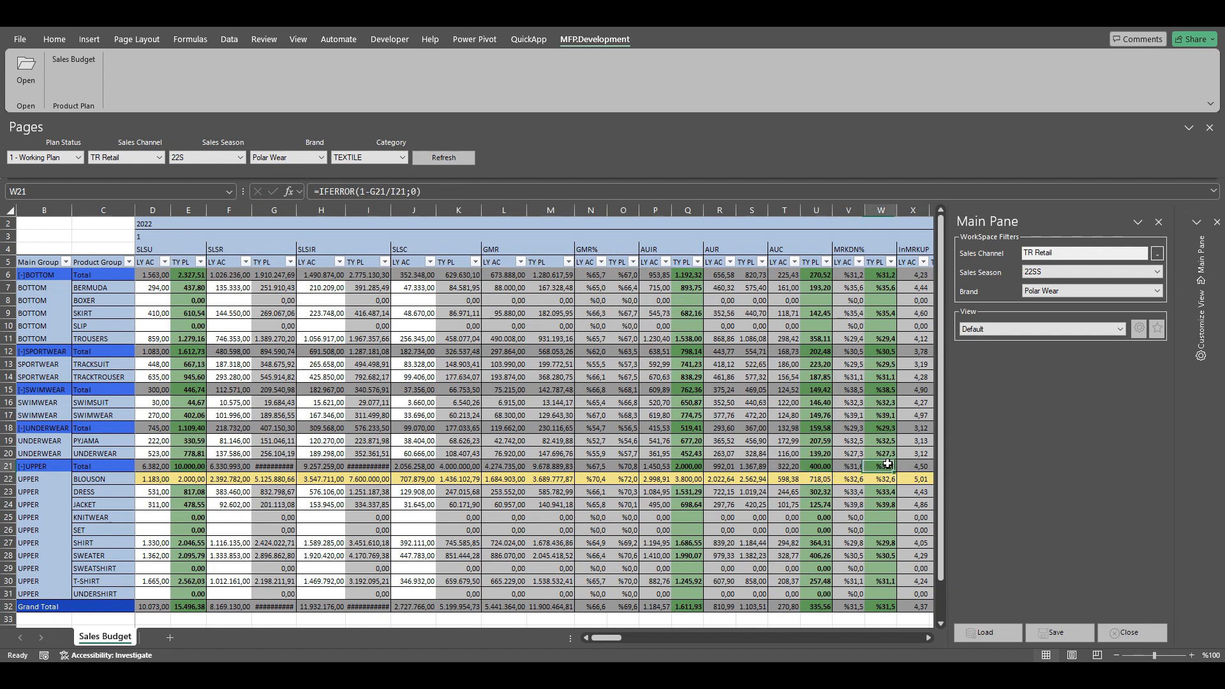
type("33")
key("Return")
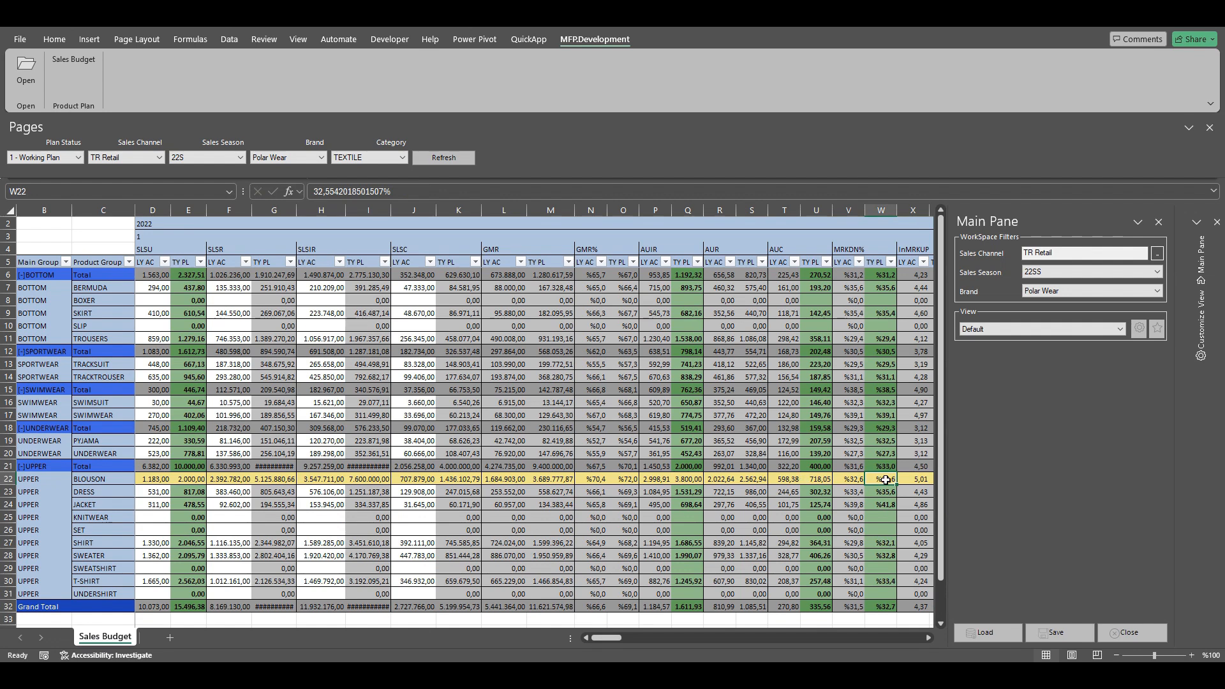
- Check the UPPER total's TY PL MRKDN%, AUC and AUIR cells against the entered targets
left_click(885, 467)
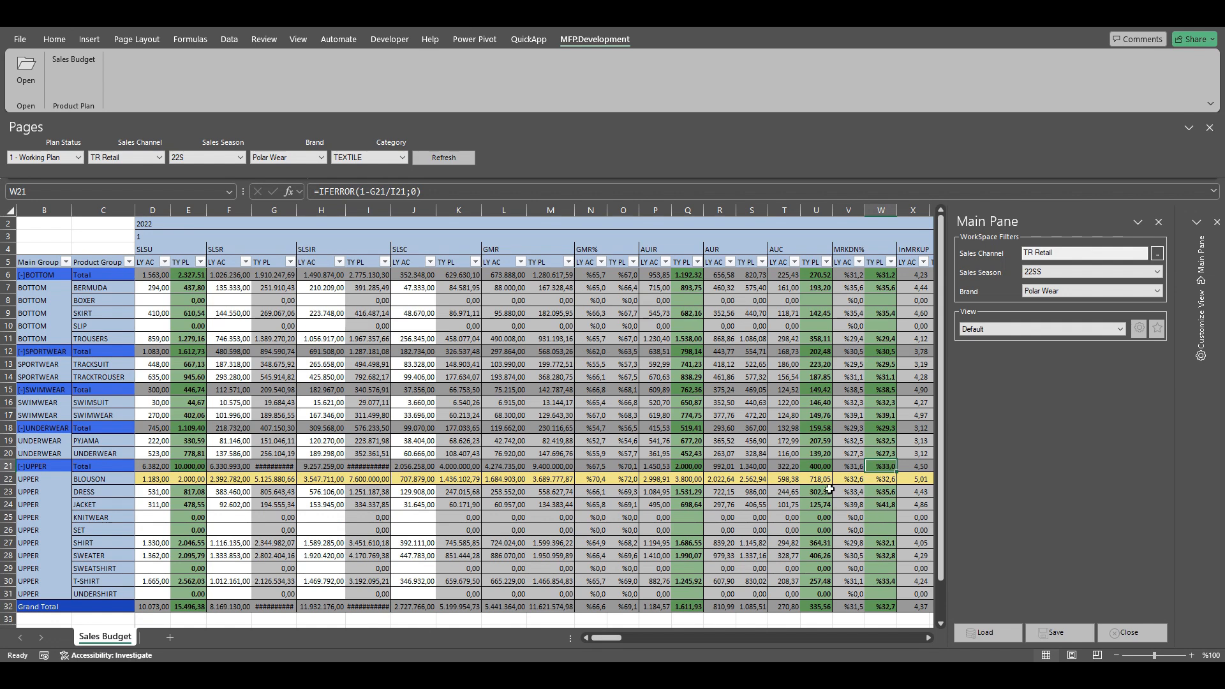
left_click(817, 467)
left_click(891, 471)
left_click(816, 468)
left_click(686, 464)
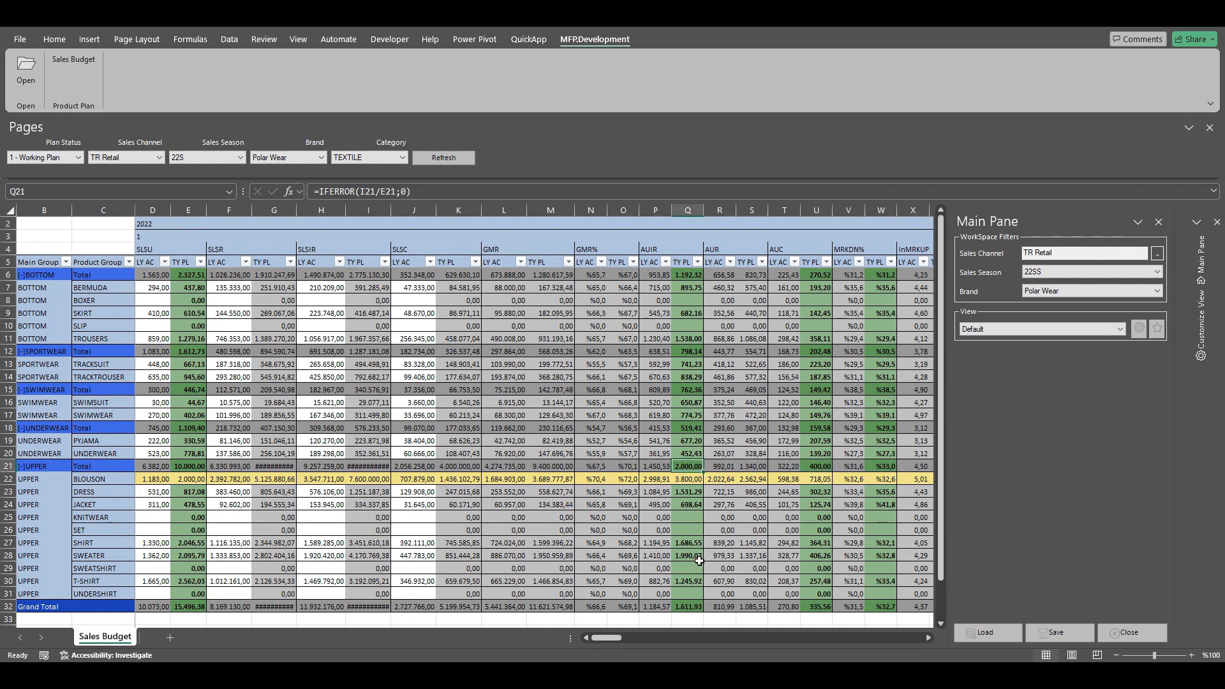